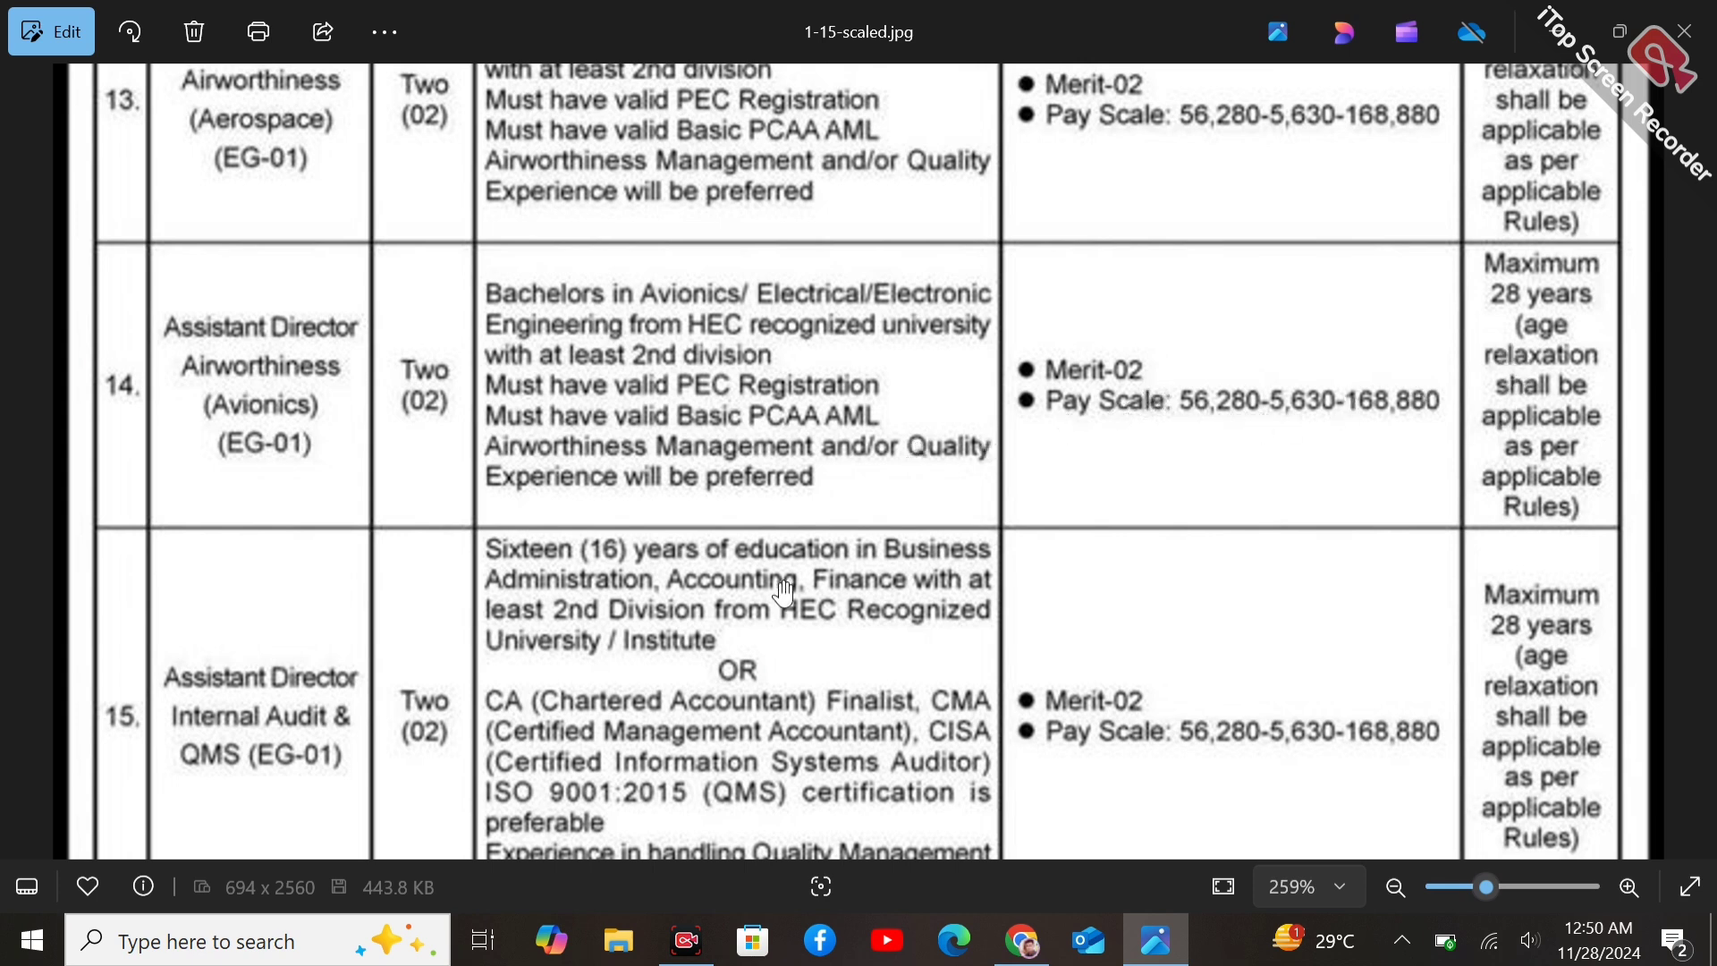
- Look back through the vacancy table from post 16 up to the heading of Situation Vacant Notice No. 14/2024
{"action": "scroll", "coordinate": [784, 593], "scroll_direction": "down", "scroll_amount": 5}
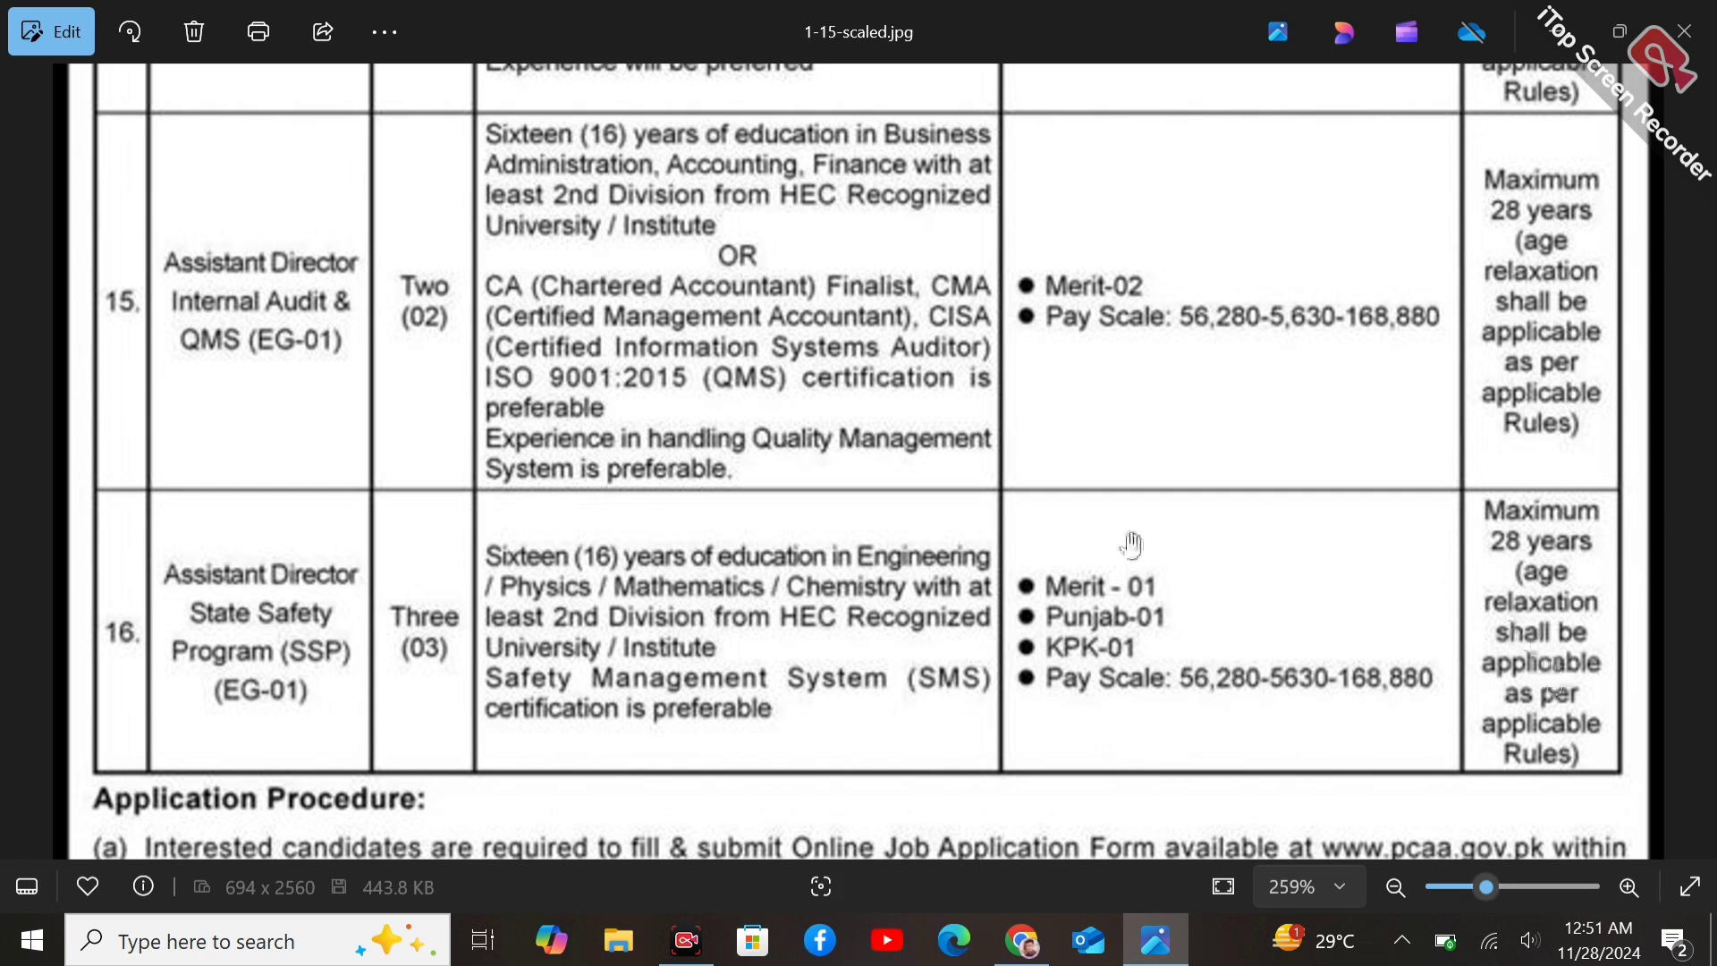
{"action": "left_click_drag", "start_coordinate": [1130, 544], "coordinate": [1218, 429]}
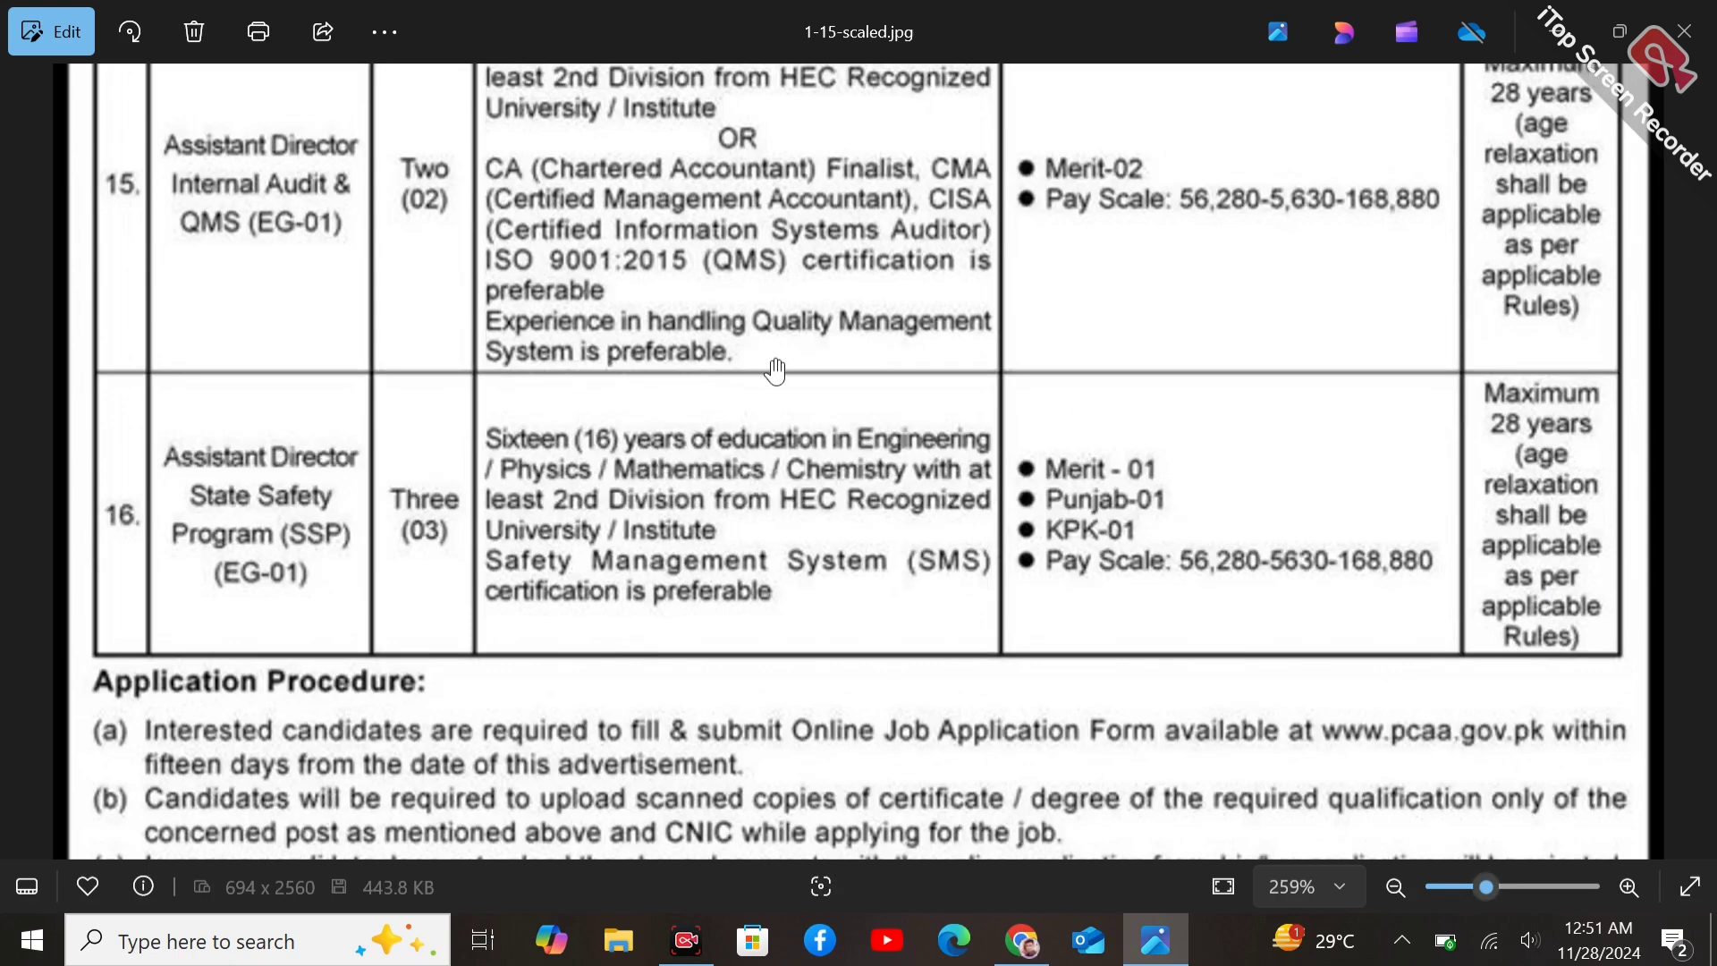
{"action": "left_click_drag", "start_coordinate": [1071, 163], "coordinate": [1173, 703]}
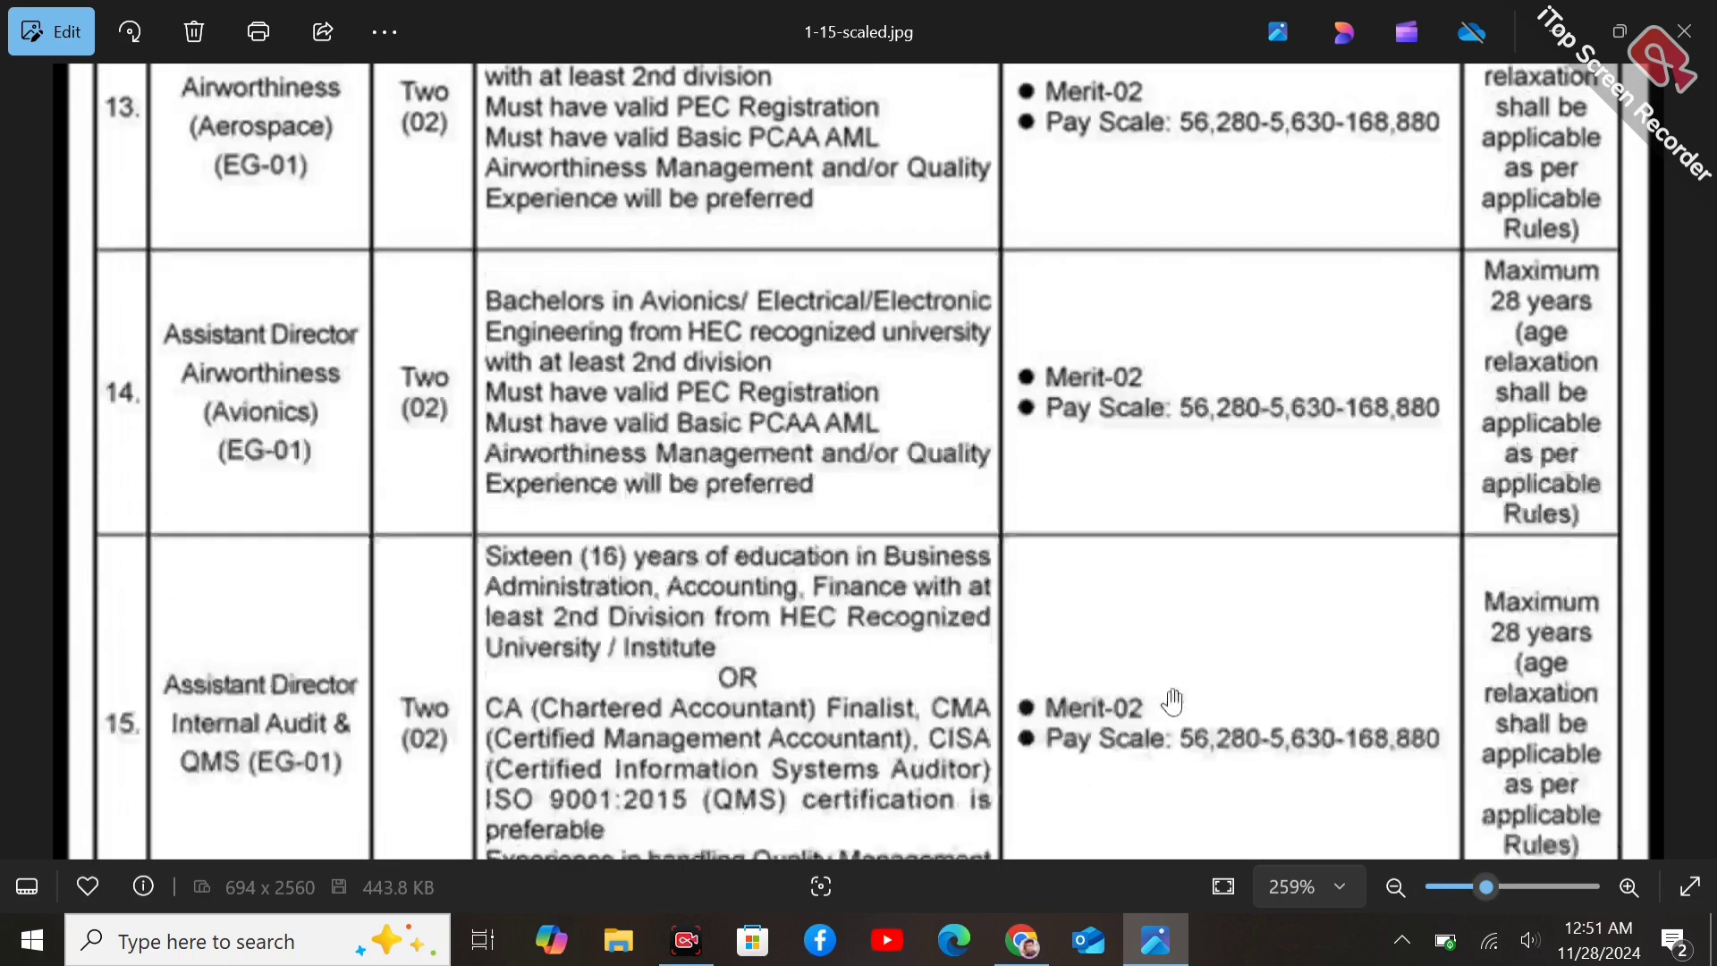
{"action": "left_click_drag", "start_coordinate": [1309, 329], "coordinate": [1324, 694]}
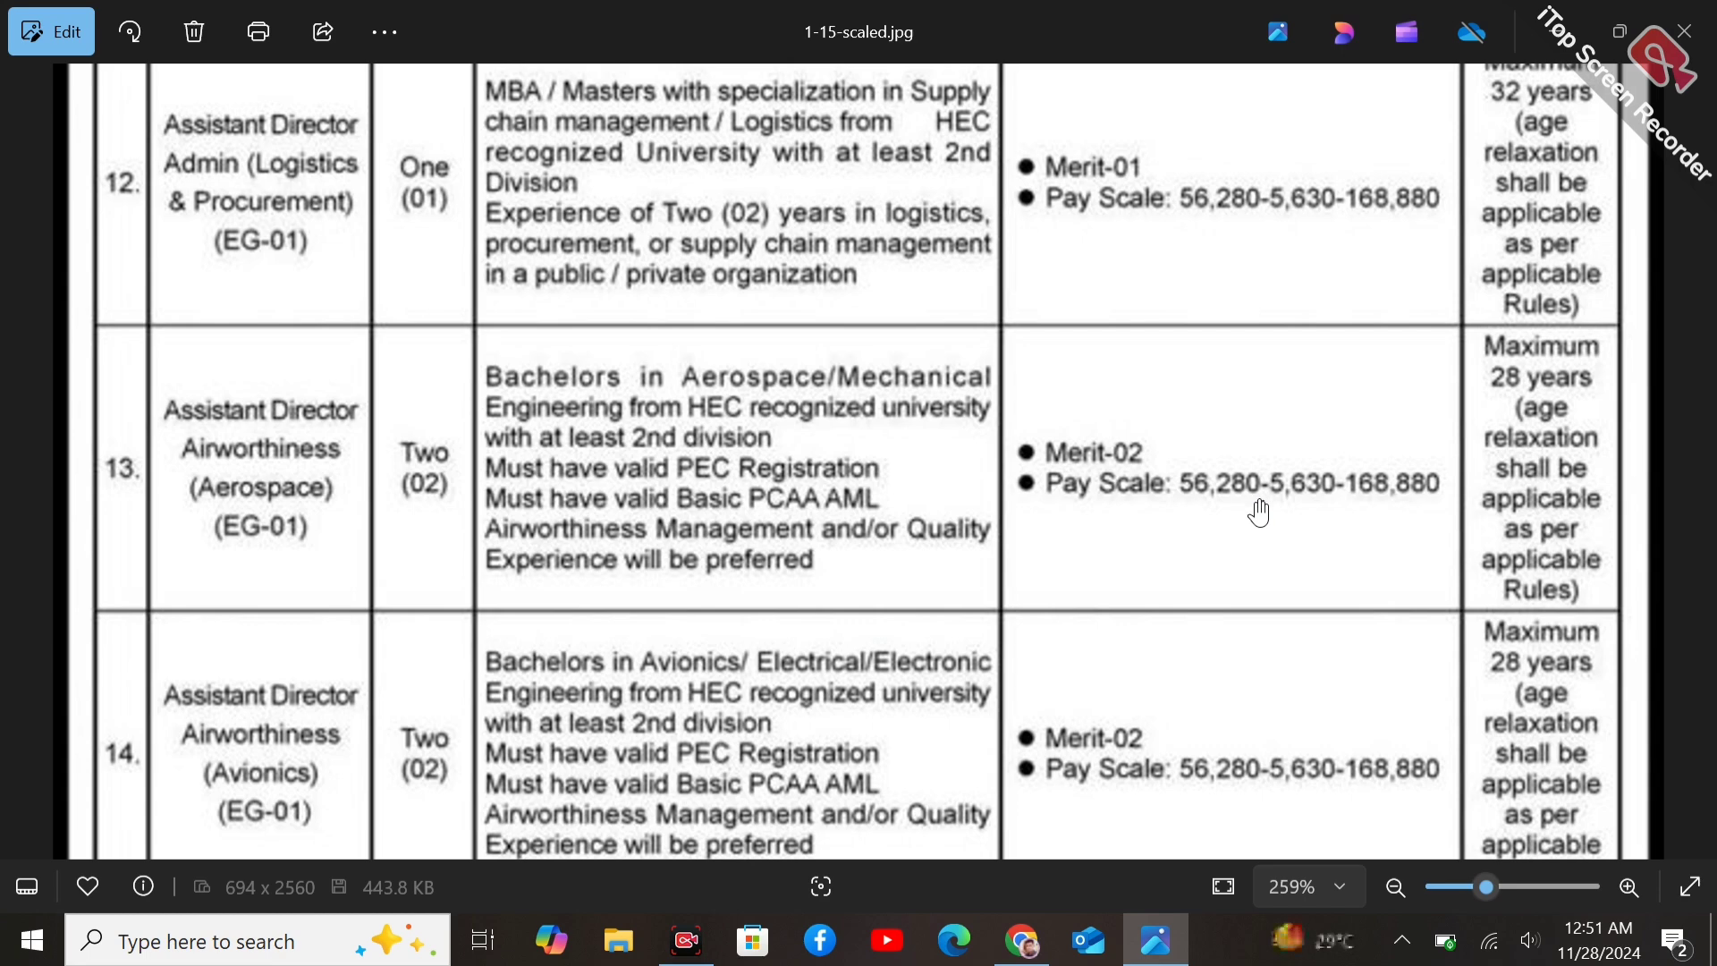
{"action": "left_click_drag", "start_coordinate": [817, 214], "coordinate": [897, 865]}
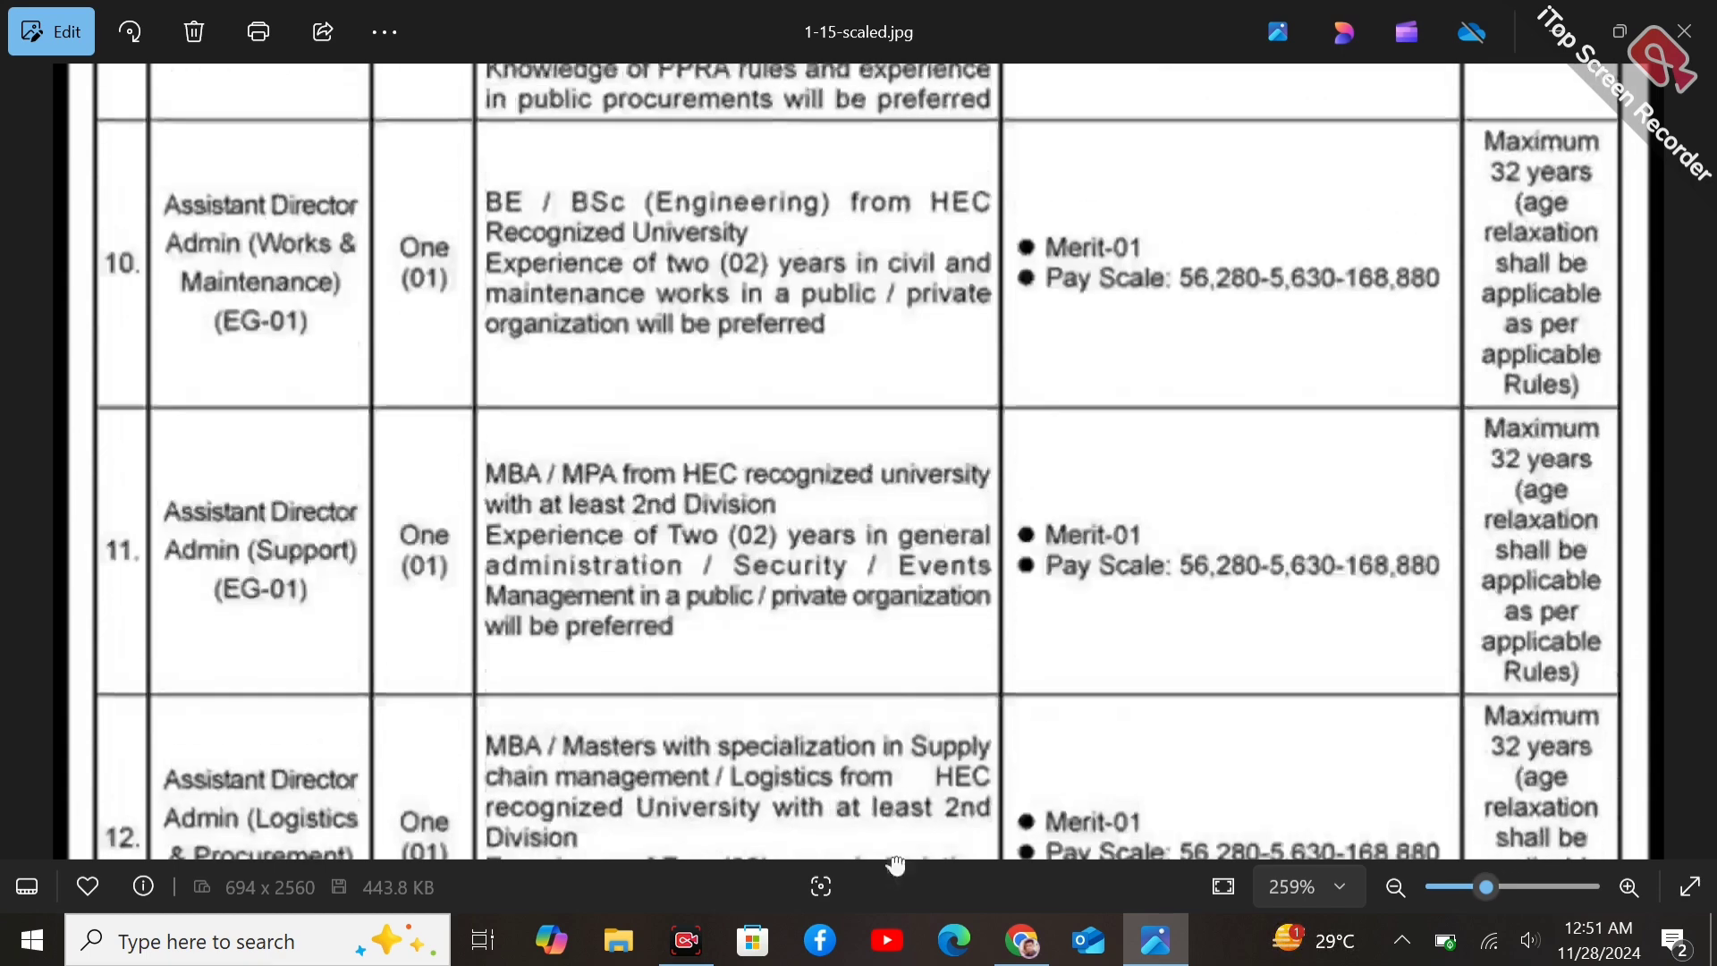
{"action": "left_click_drag", "start_coordinate": [1143, 343], "coordinate": [1191, 892]}
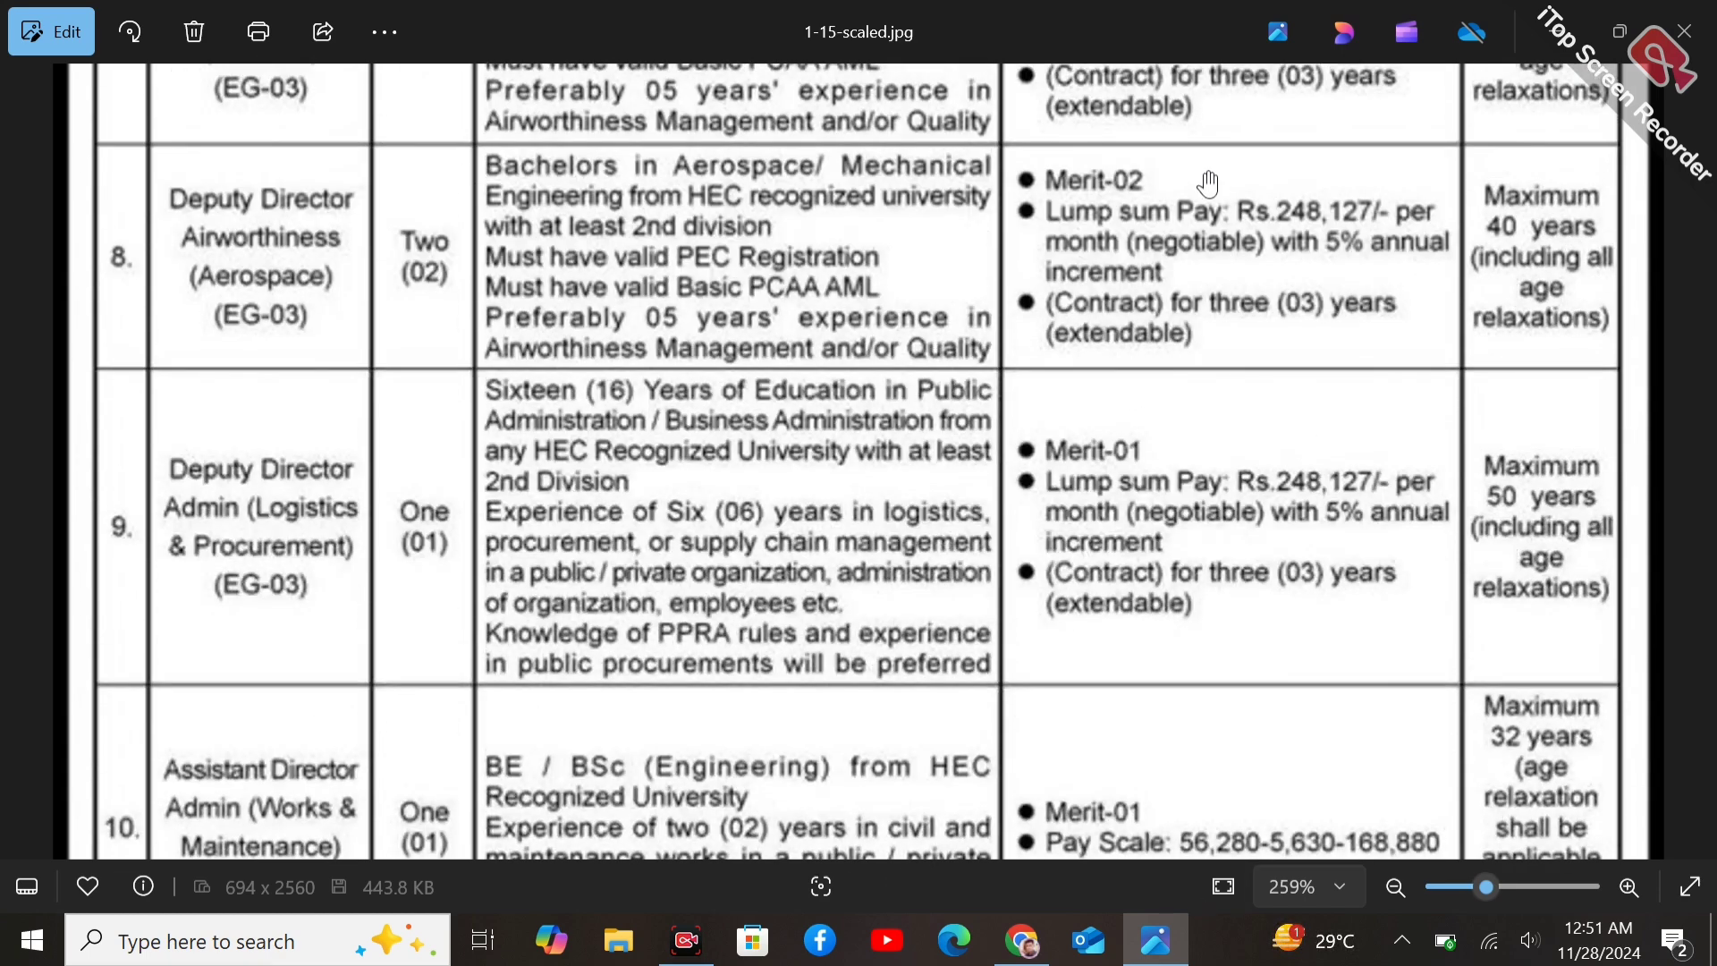
{"action": "left_click_drag", "start_coordinate": [1199, 180], "coordinate": [1249, 782]}
{"action": "left_click_drag", "start_coordinate": [1082, 221], "coordinate": [1082, 883]}
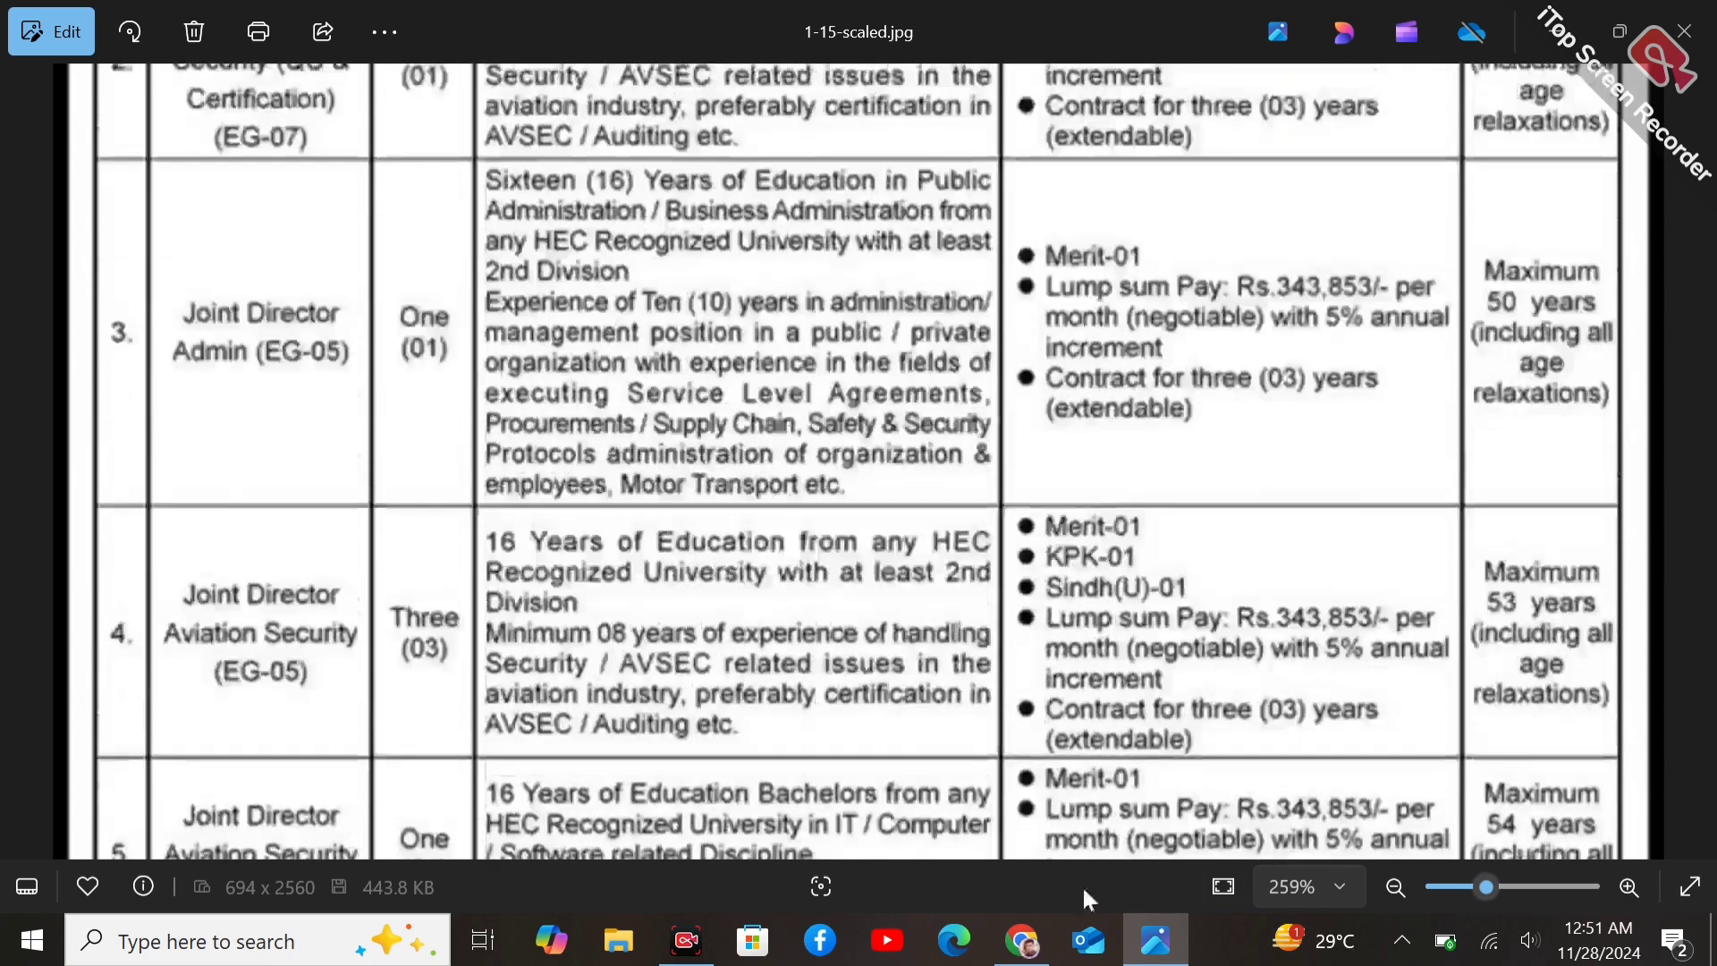
{"action": "left_click_drag", "start_coordinate": [791, 293], "coordinate": [824, 881]}
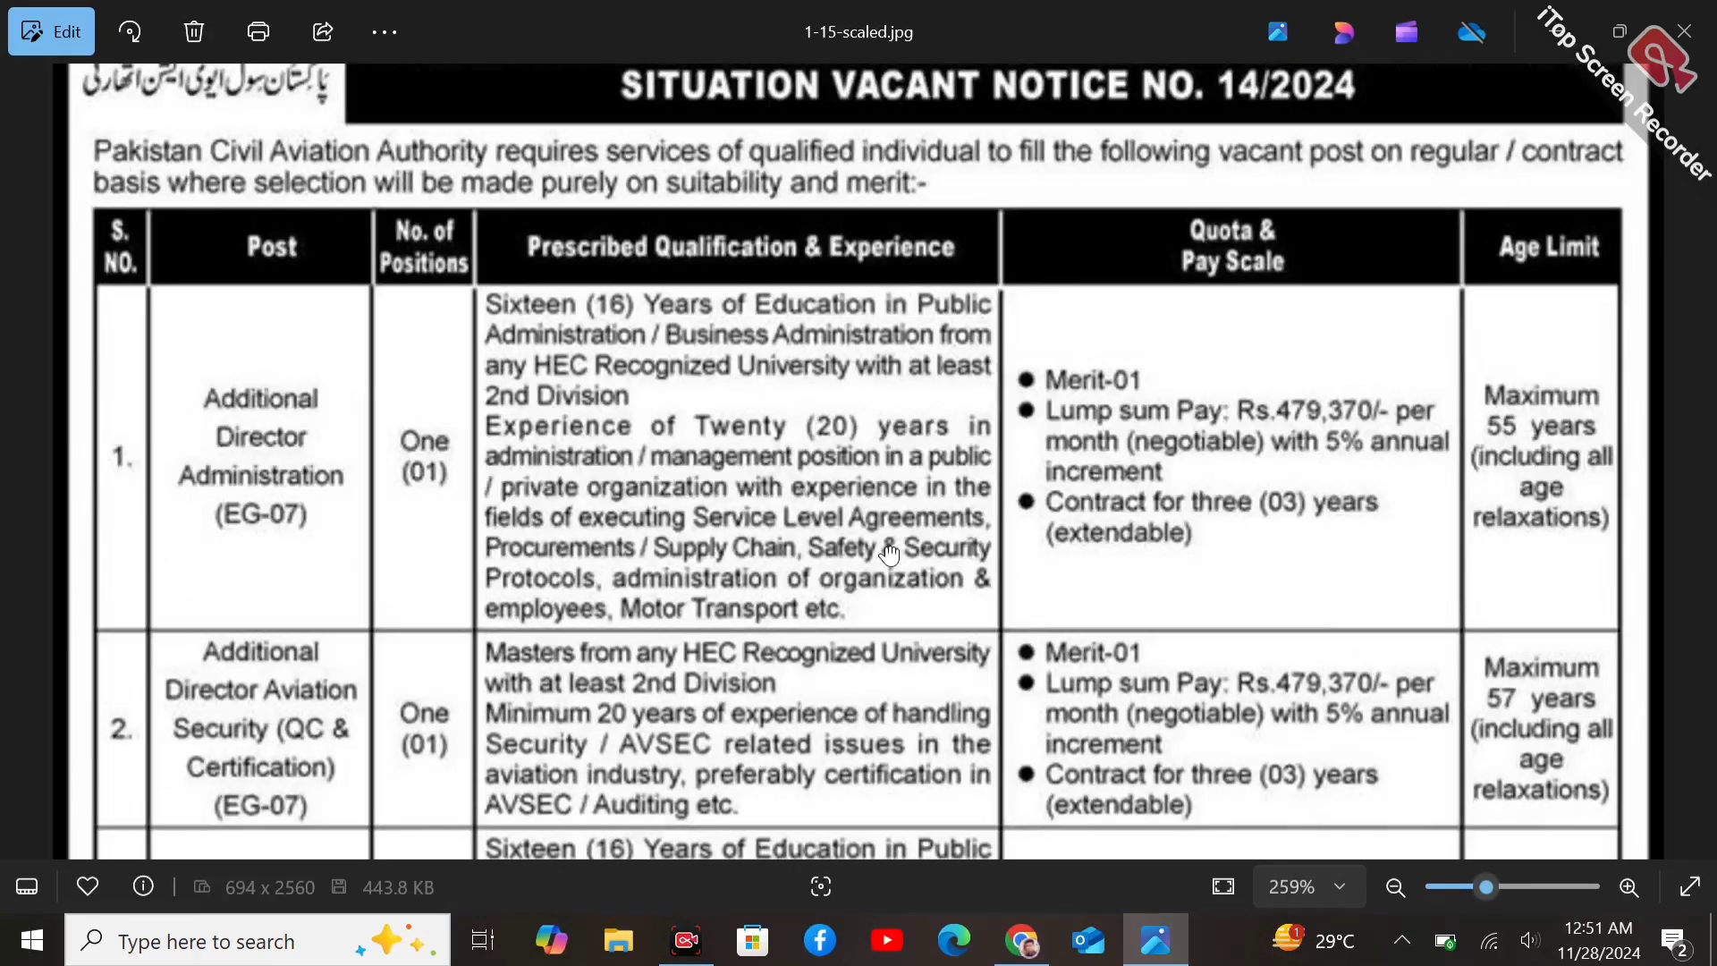
{"action": "left_click_drag", "start_coordinate": [889, 557], "coordinate": [917, 774]}
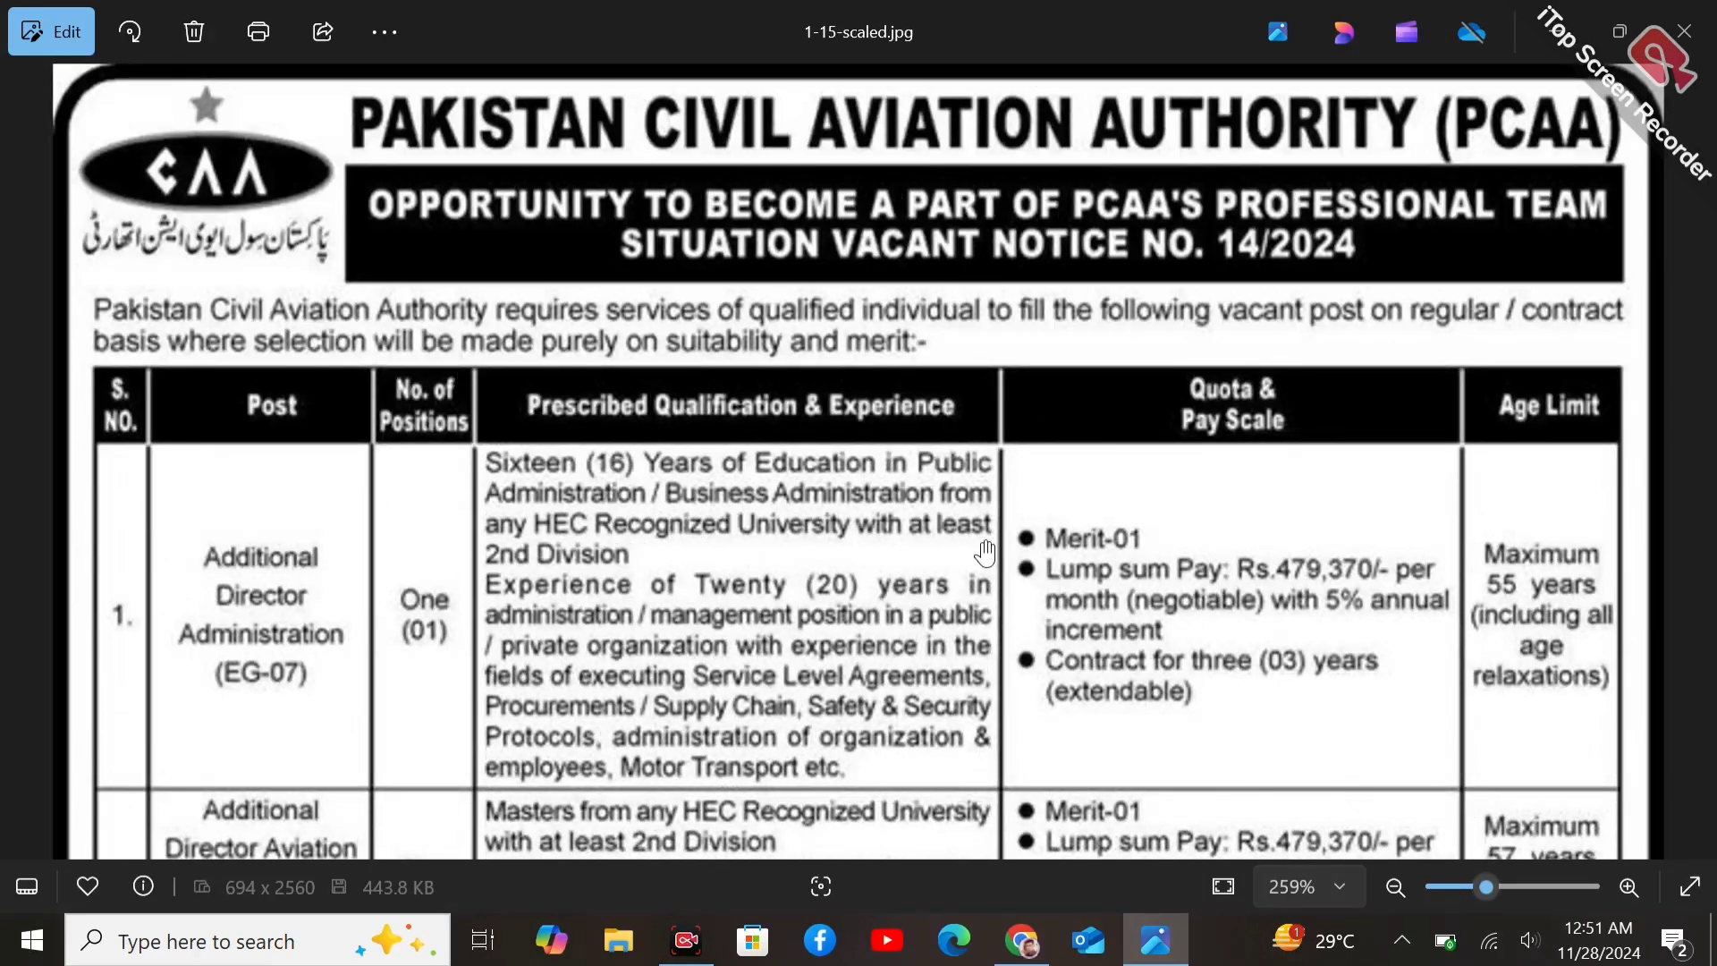
- Review the advertised posts from the start of the vacancy table down to post 16, including qualifications, quotas and age limits
{"action": "scroll", "coordinate": [635, 733], "scroll_direction": "down", "scroll_amount": 5}
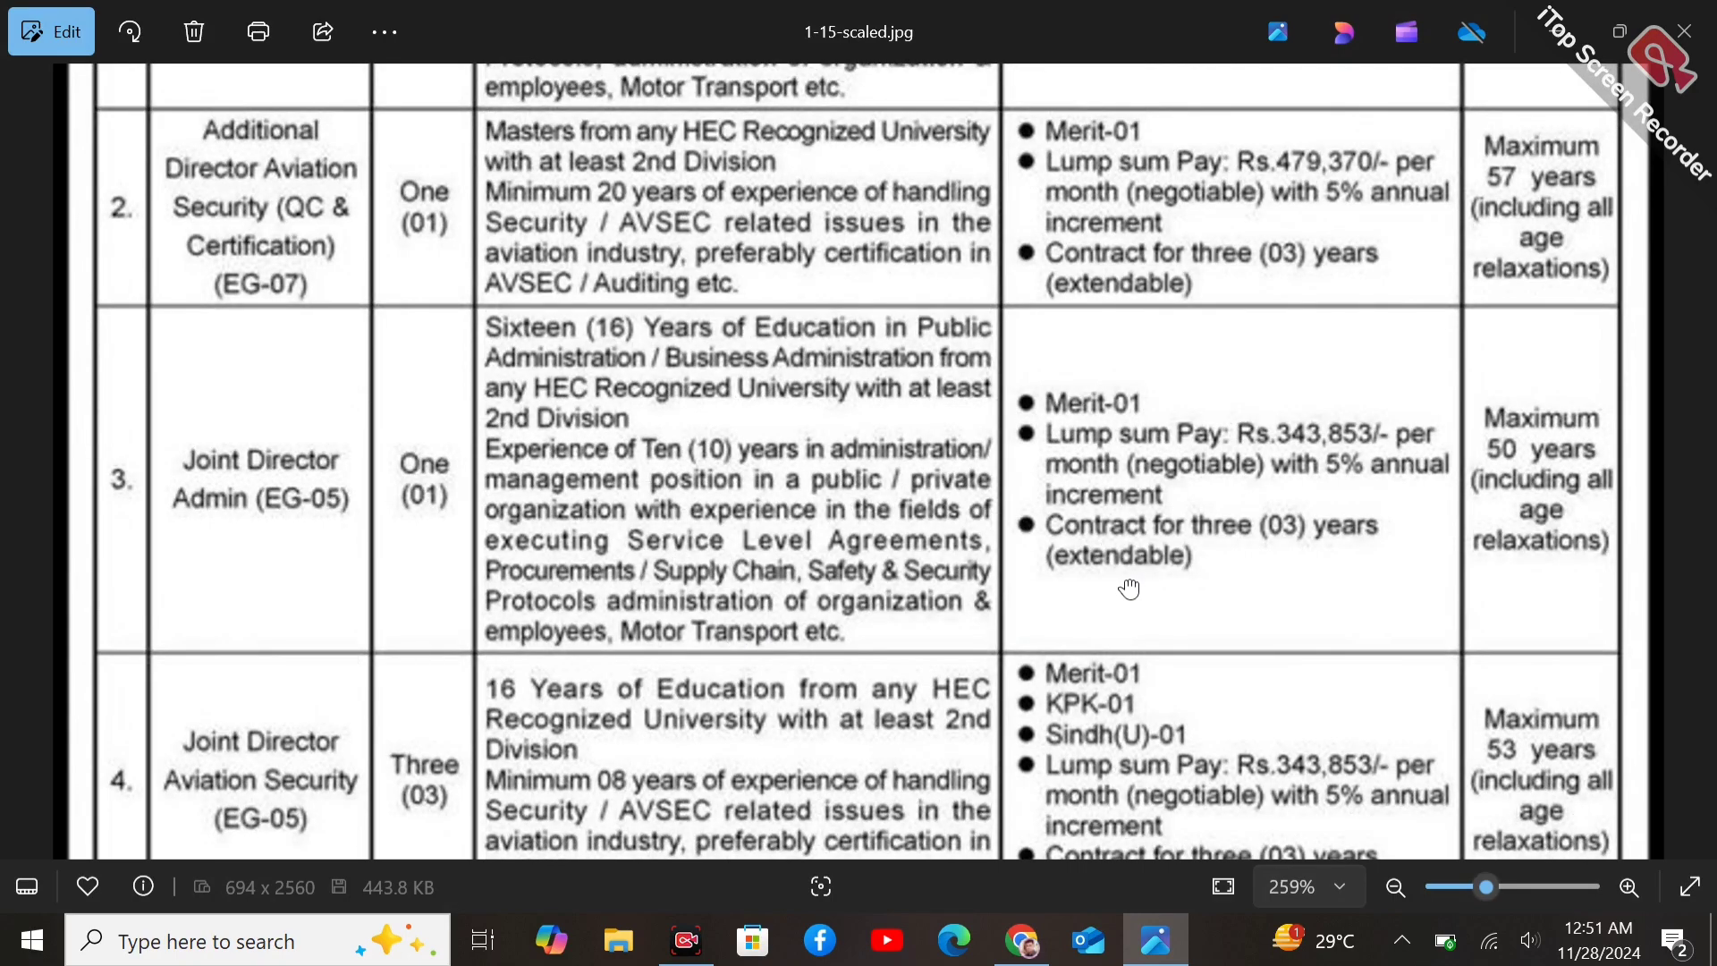
{"action": "left_click_drag", "start_coordinate": [1130, 590], "coordinate": [1096, 116]}
{"action": "left_click_drag", "start_coordinate": [943, 732], "coordinate": [947, 141]}
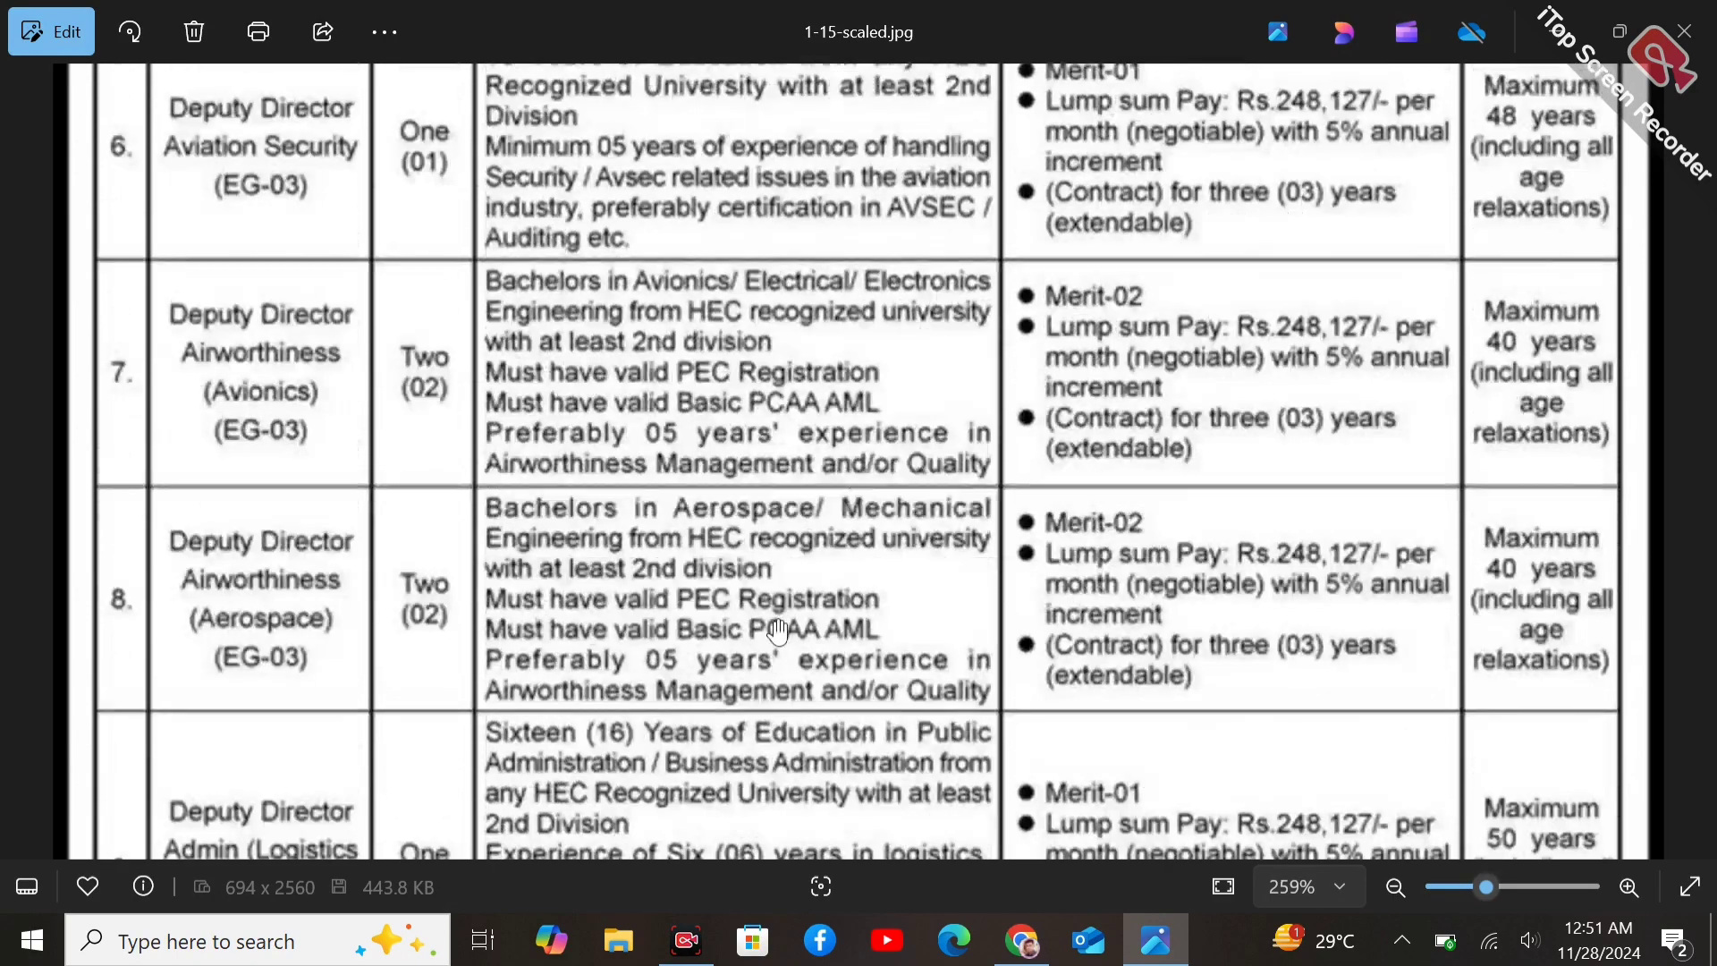
{"action": "scroll", "coordinate": [778, 636], "scroll_direction": "down", "scroll_amount": 4}
{"action": "scroll", "coordinate": [831, 644], "scroll_direction": "down", "scroll_amount": 9}
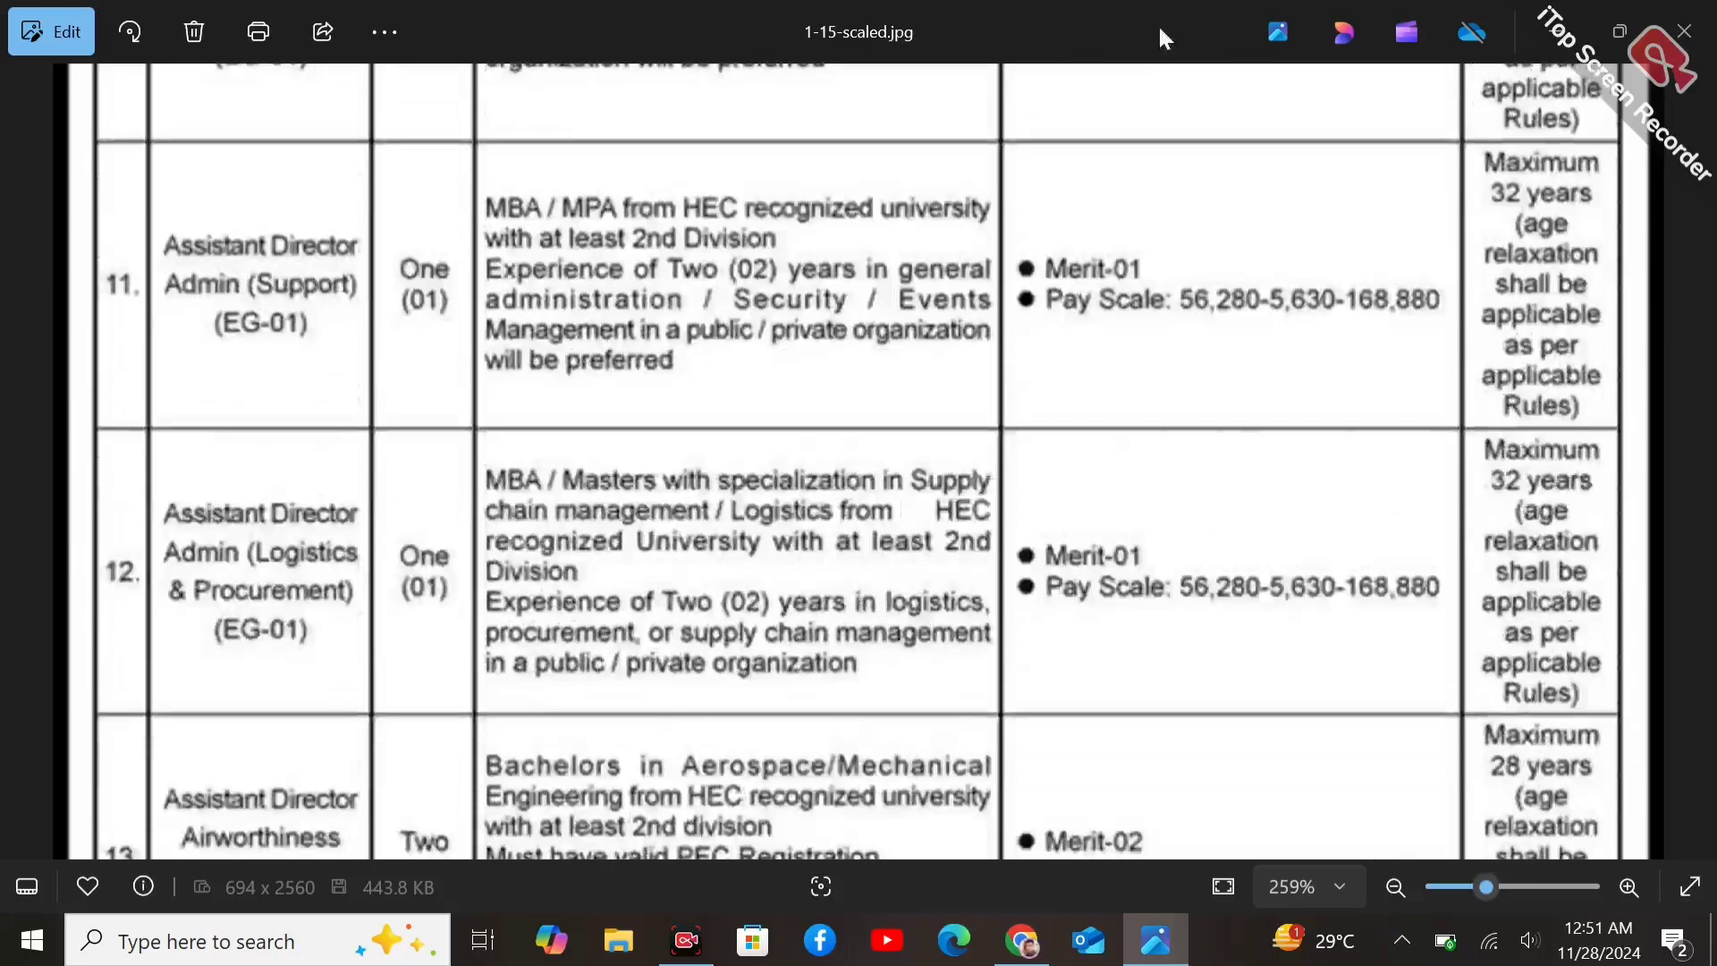
{"action": "scroll", "coordinate": [914, 662], "scroll_direction": "down", "scroll_amount": 5}
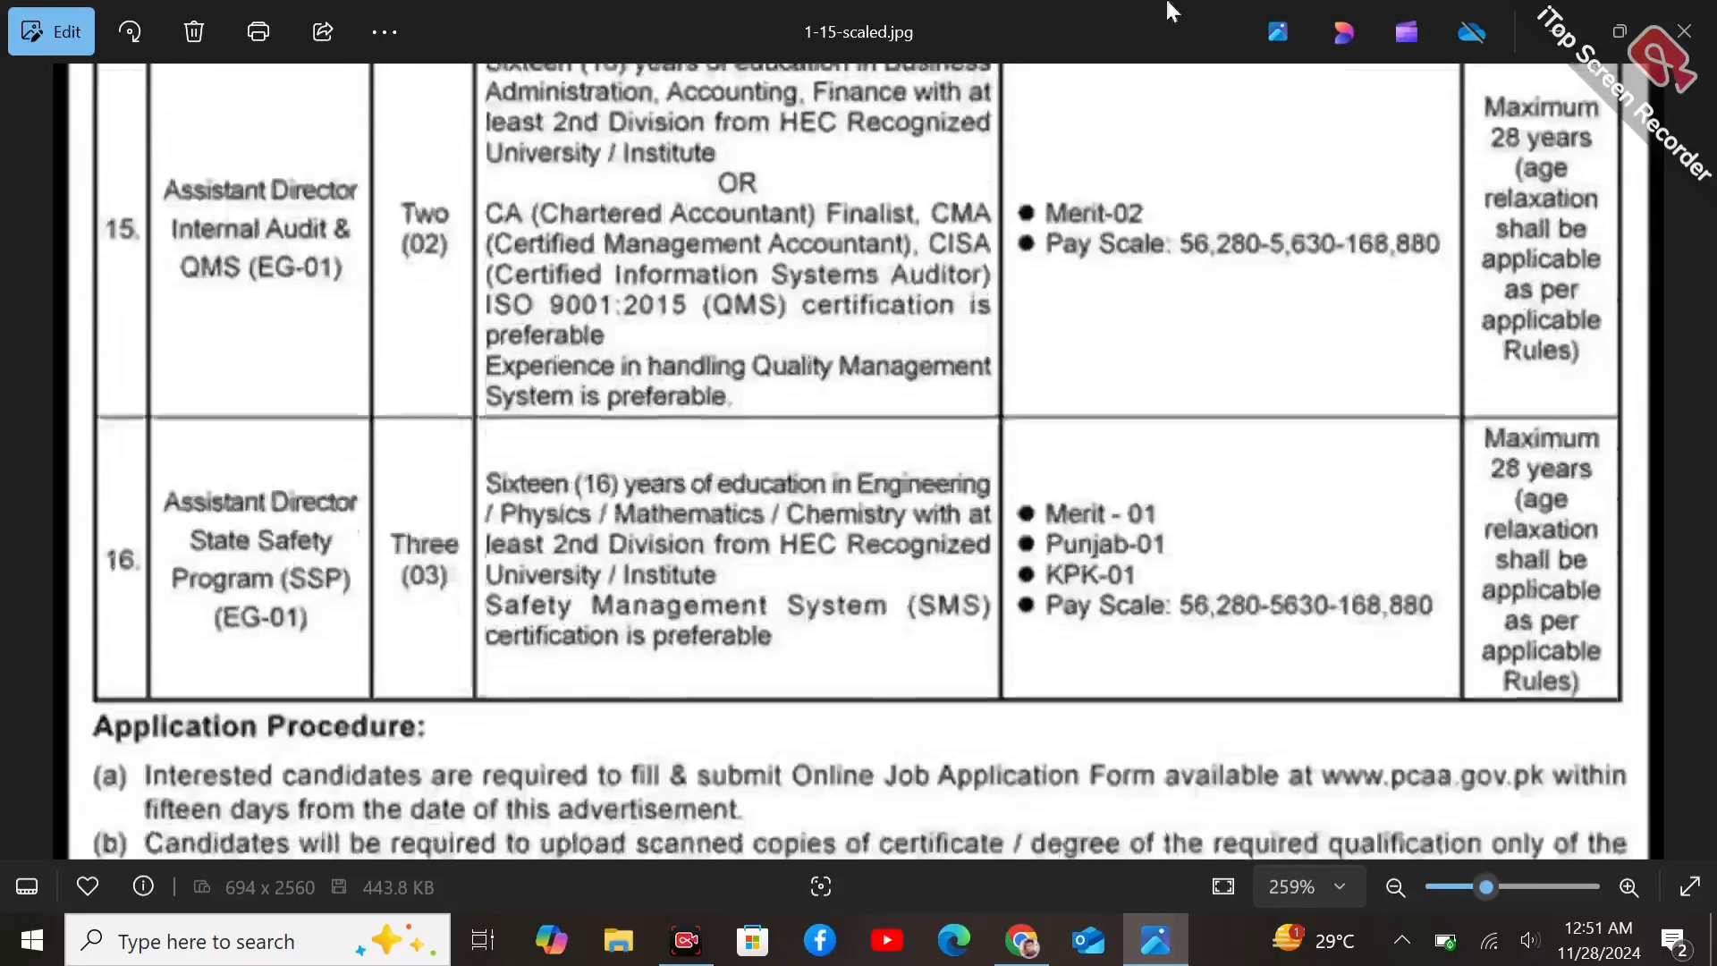
- Read the notice's Application Procedure and Terms of Reference, and return to the table of posts
{"action": "left_click_drag", "start_coordinate": [870, 625], "coordinate": [1115, 125]}
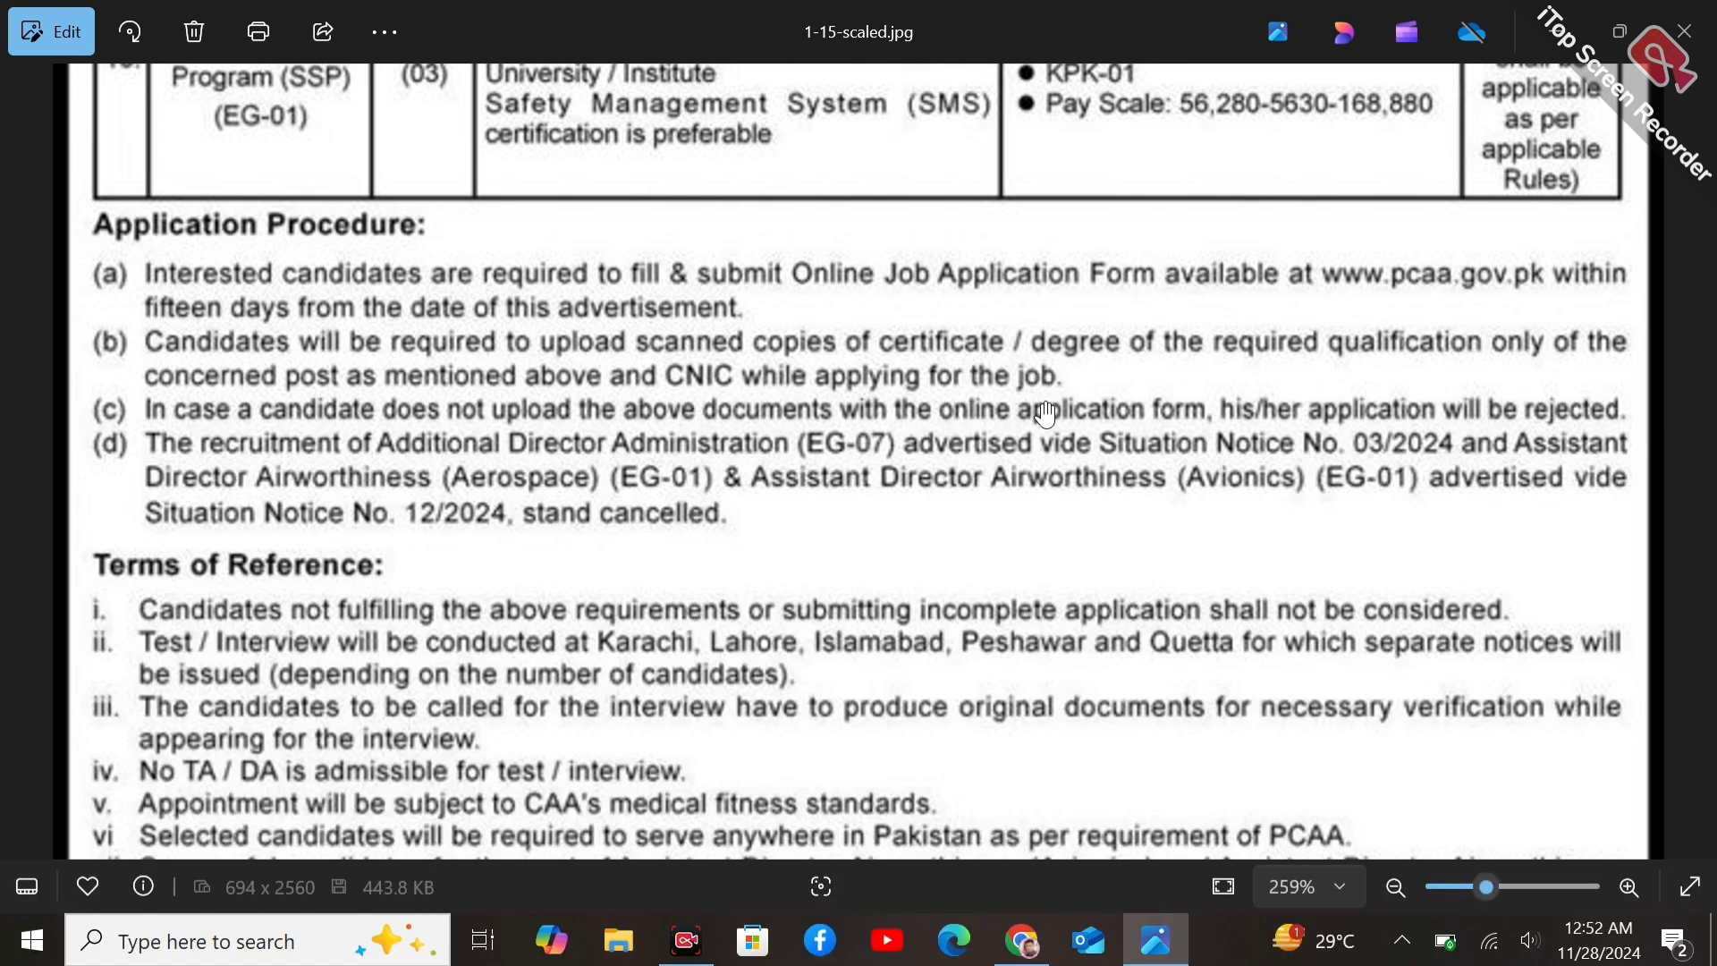
{"action": "left_click_drag", "start_coordinate": [620, 581], "coordinate": [701, 490]}
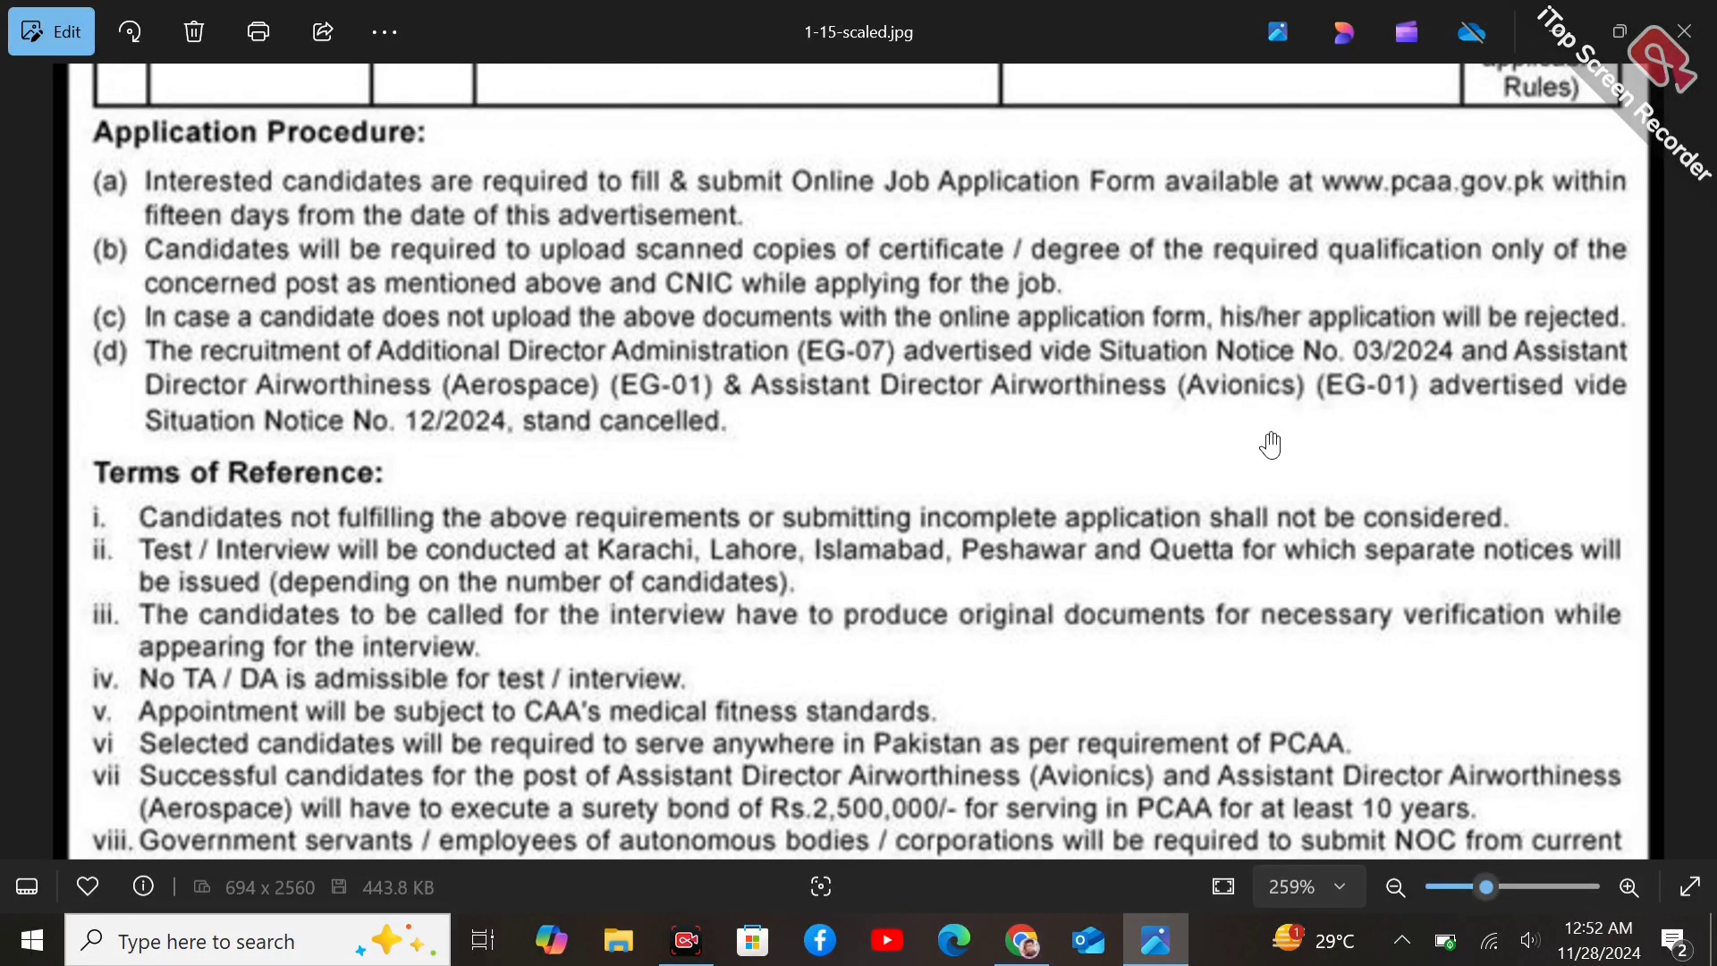
{"action": "left_click_drag", "start_coordinate": [348, 585], "coordinate": [501, 331]}
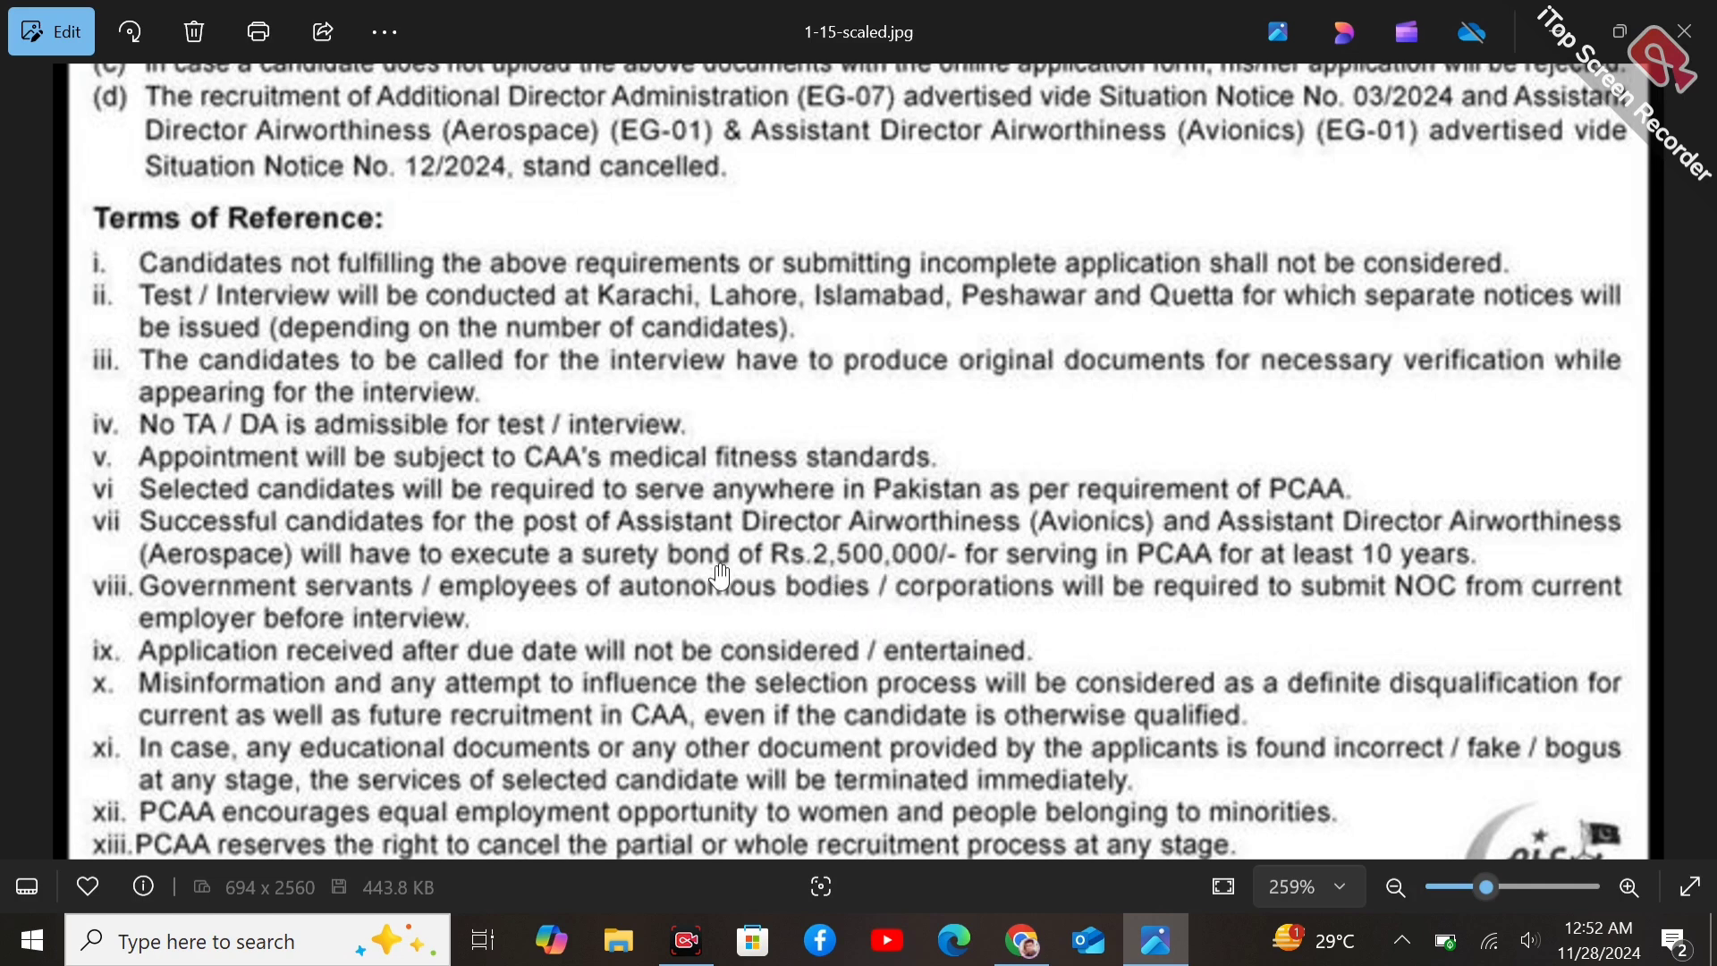
{"action": "scroll", "coordinate": [554, 649], "scroll_direction": "down", "scroll_amount": 3}
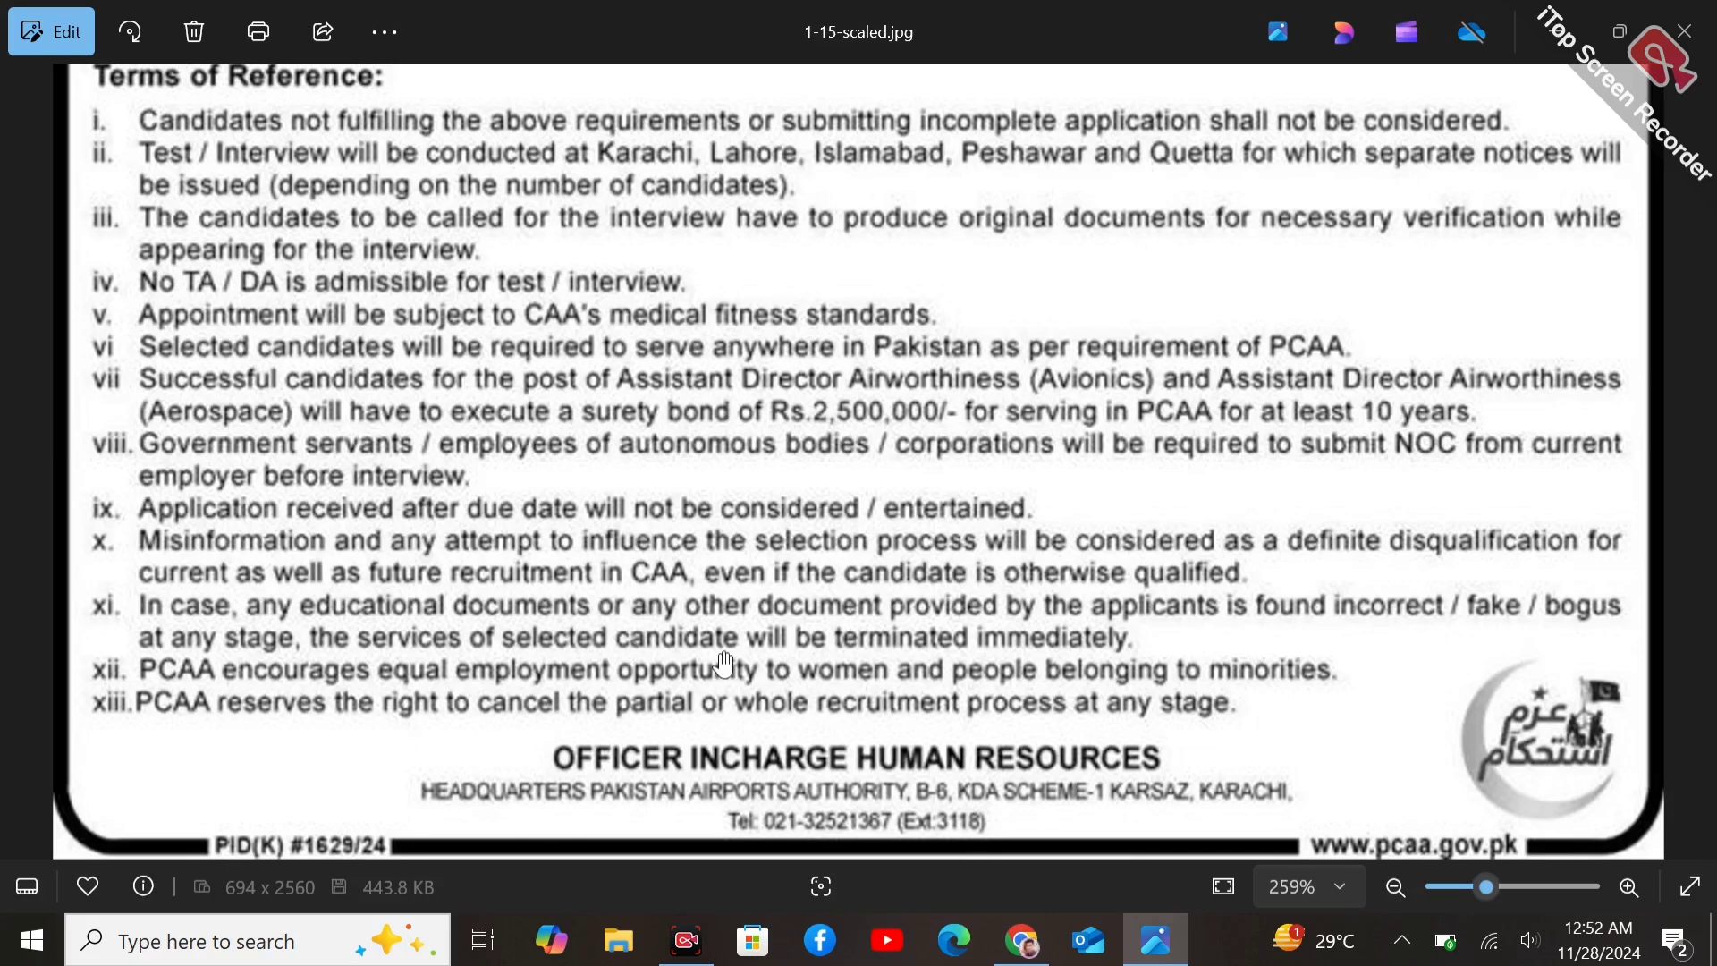
{"action": "left_click_drag", "start_coordinate": [1151, 427], "coordinate": [1203, 693]}
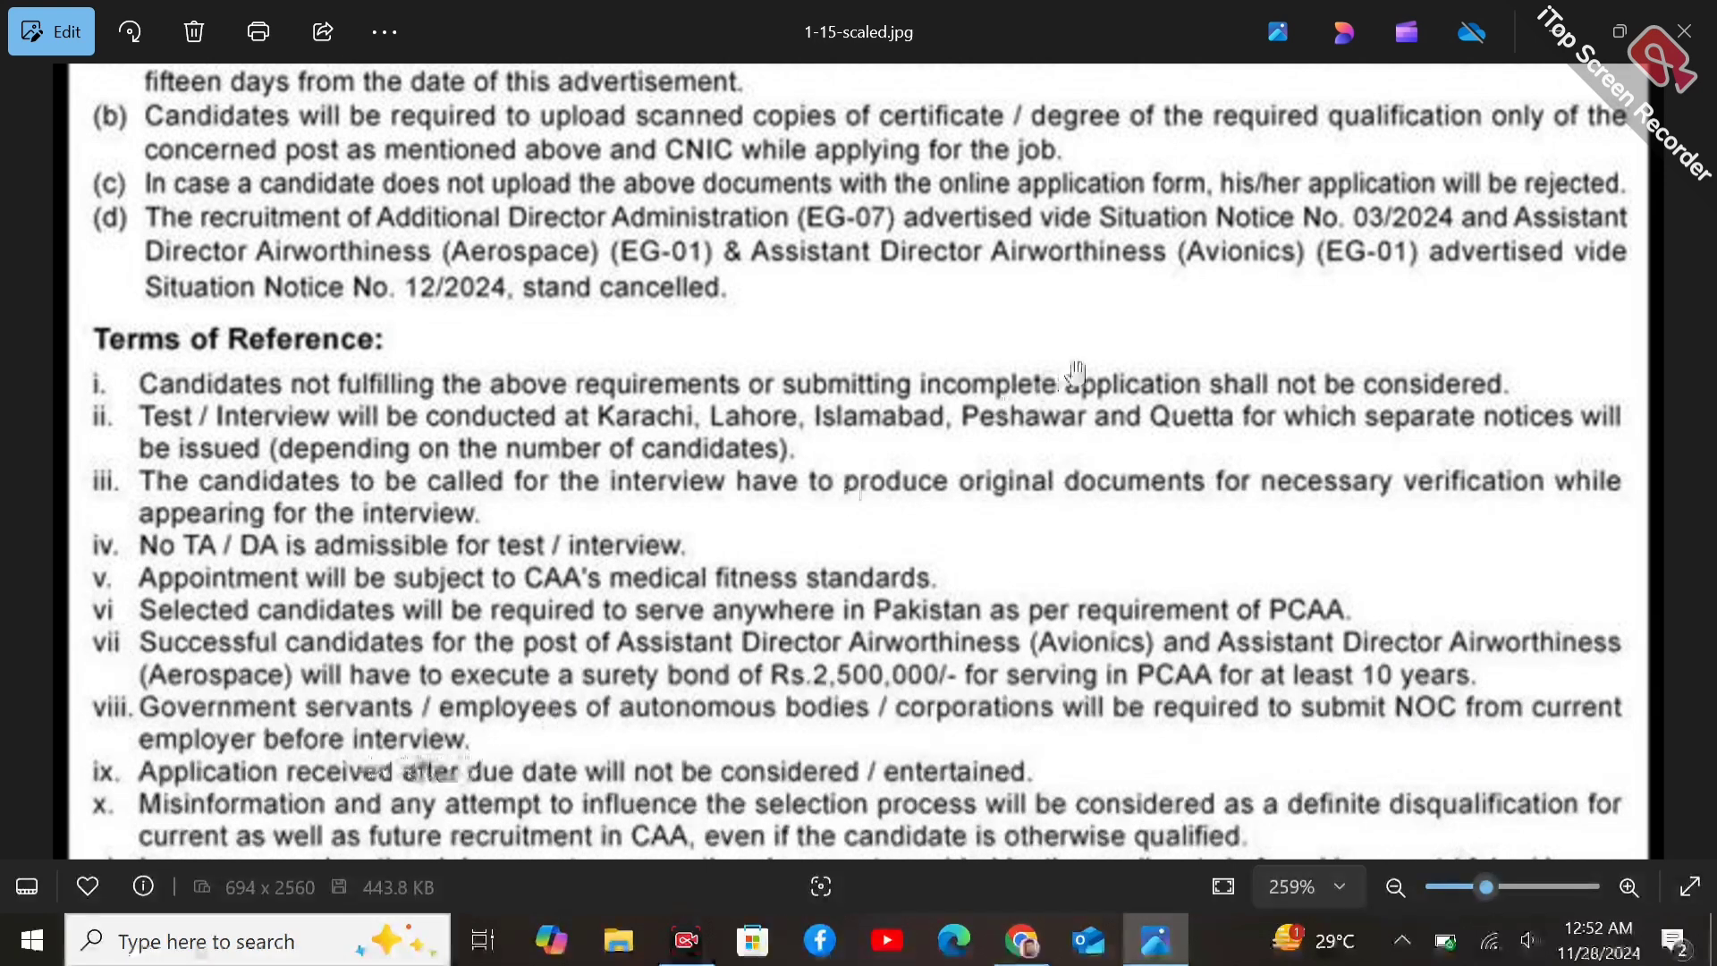
{"action": "scroll", "coordinate": [1076, 371], "scroll_direction": "up", "scroll_amount": 10}
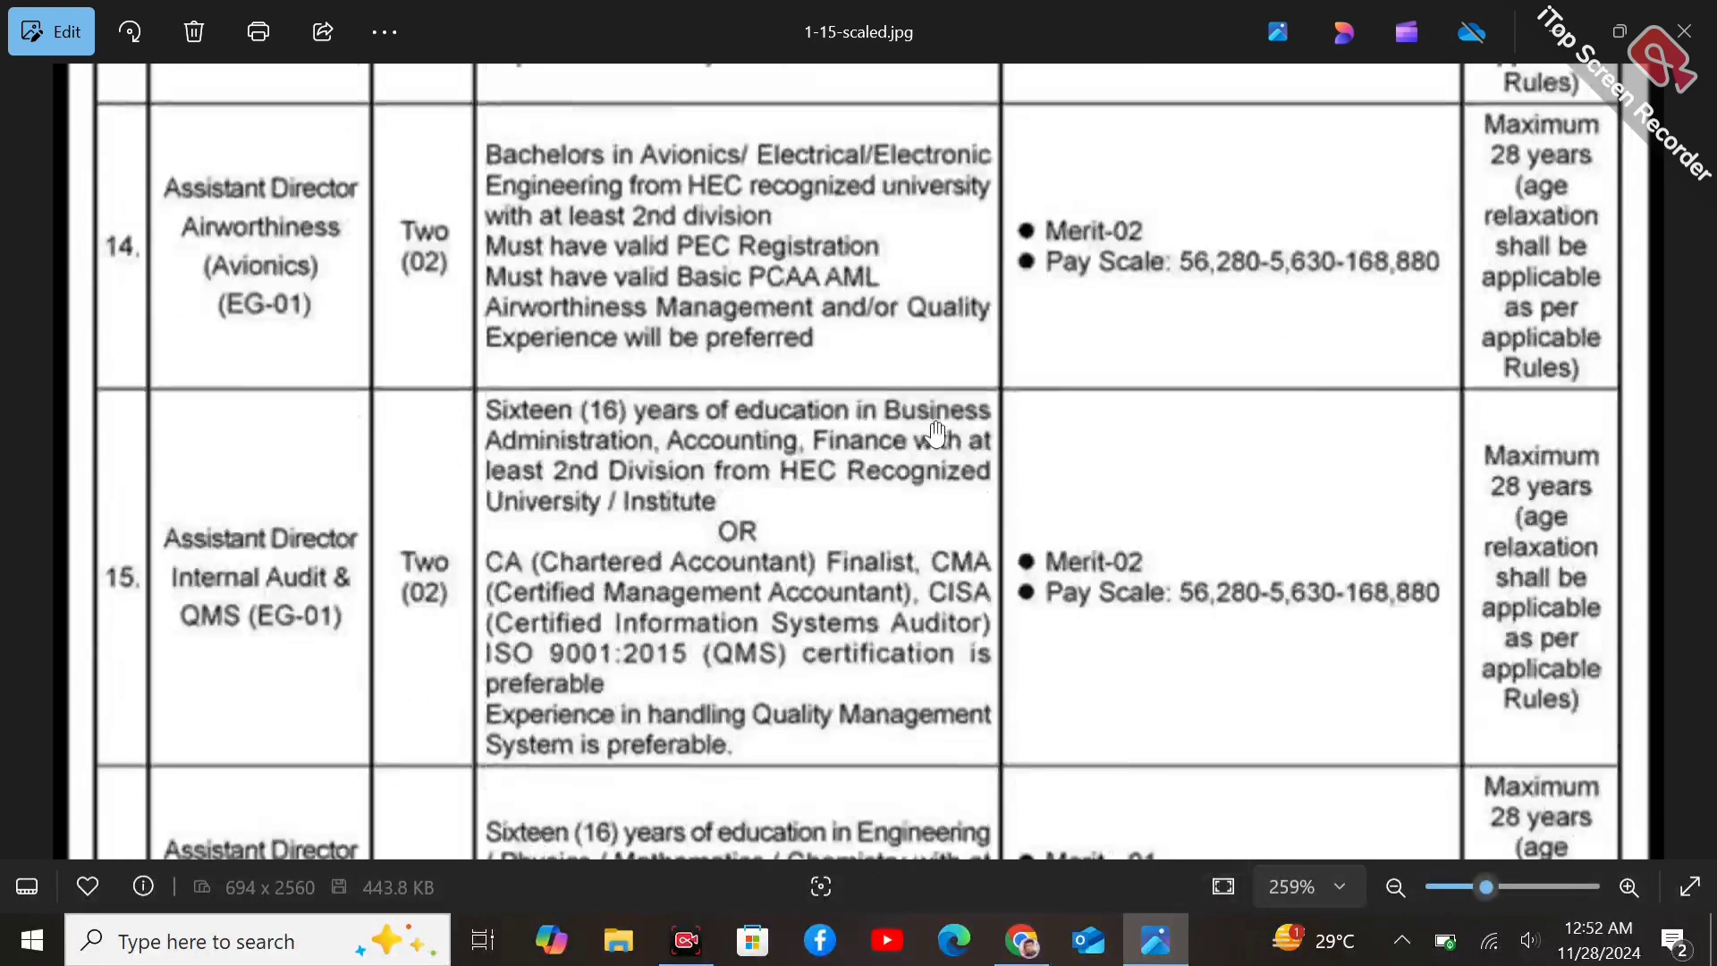
{"action": "scroll", "coordinate": [943, 218], "scroll_direction": "up", "scroll_amount": 5}
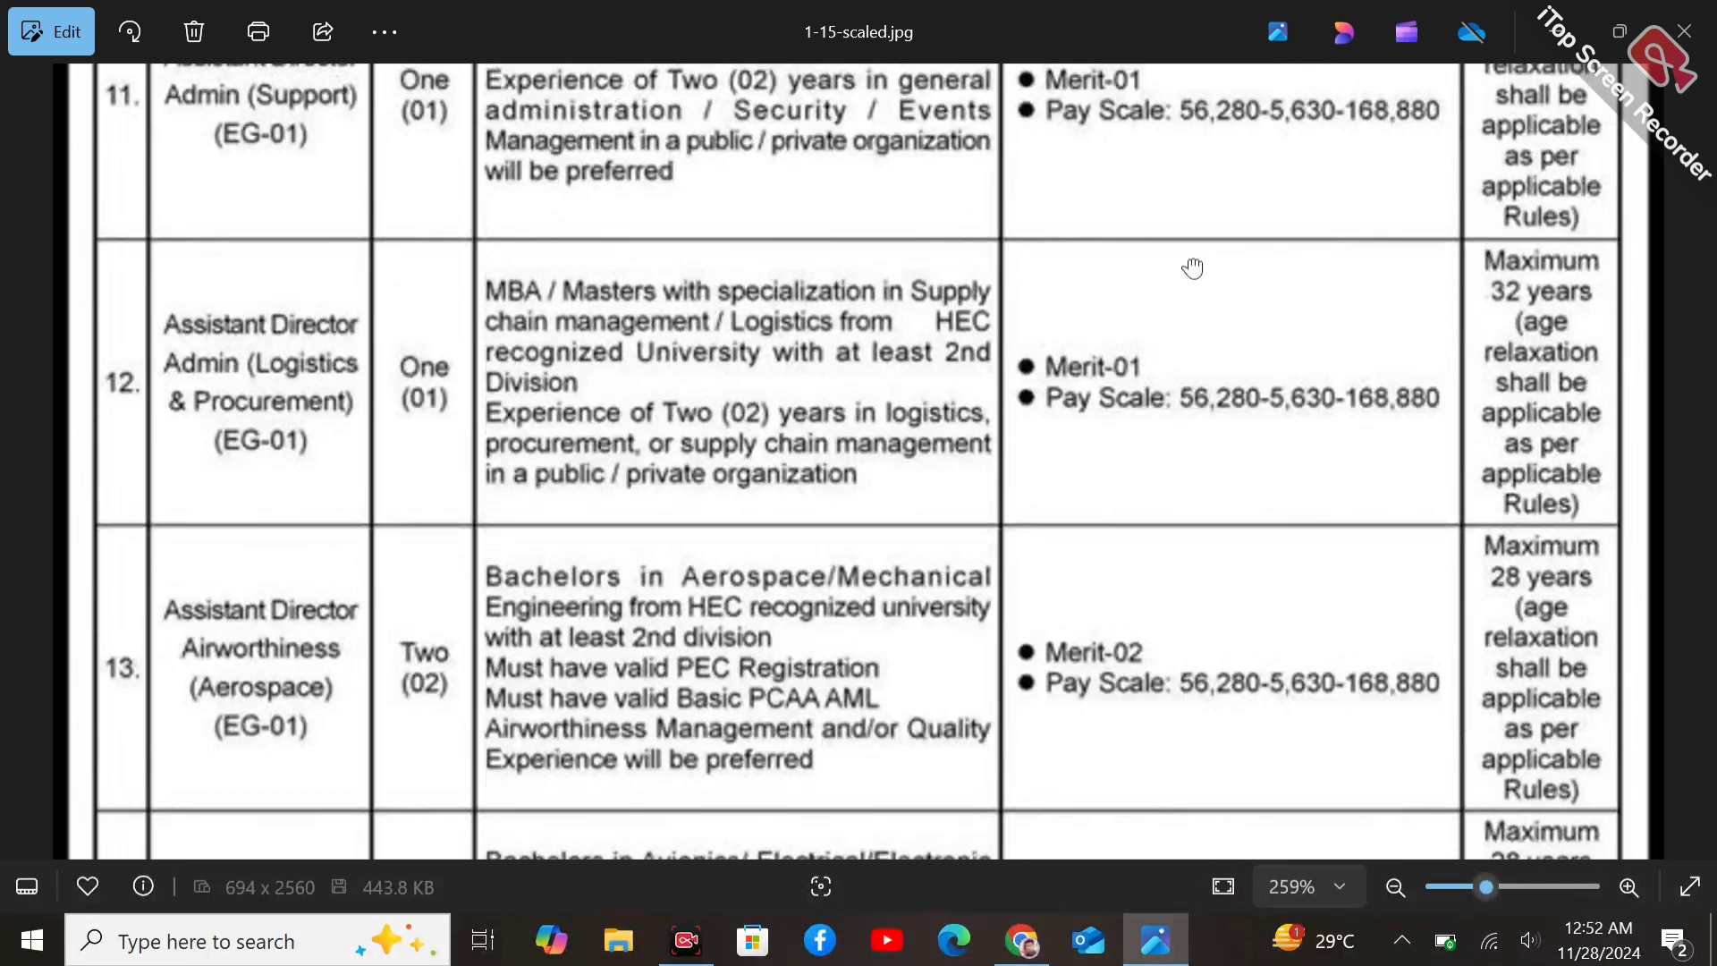
{"action": "left_click_drag", "start_coordinate": [1193, 268], "coordinate": [1184, 816]}
{"action": "left_click_drag", "start_coordinate": [1085, 173], "coordinate": [1084, 796]}
- Switch to Chrome, open the Pakistan Civil Aviation Authority Job Opportunities page from the search results and start the online application
{"action": "left_click", "coordinate": [1022, 940]}
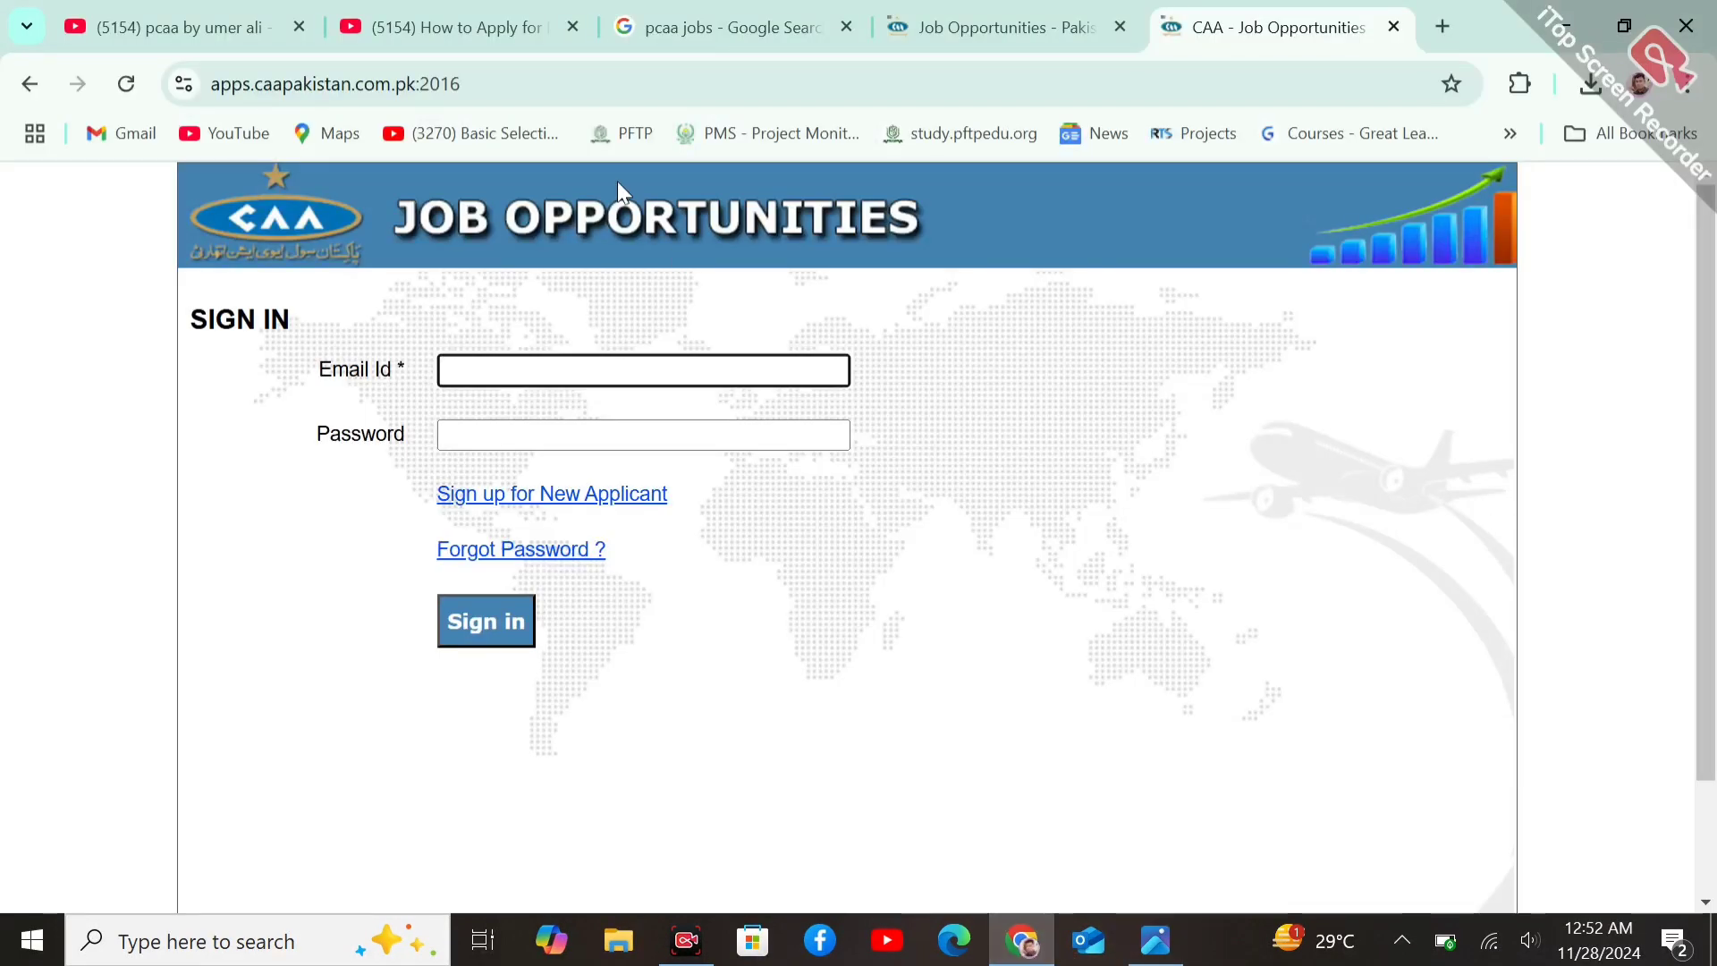
{"action": "left_click", "coordinate": [762, 11]}
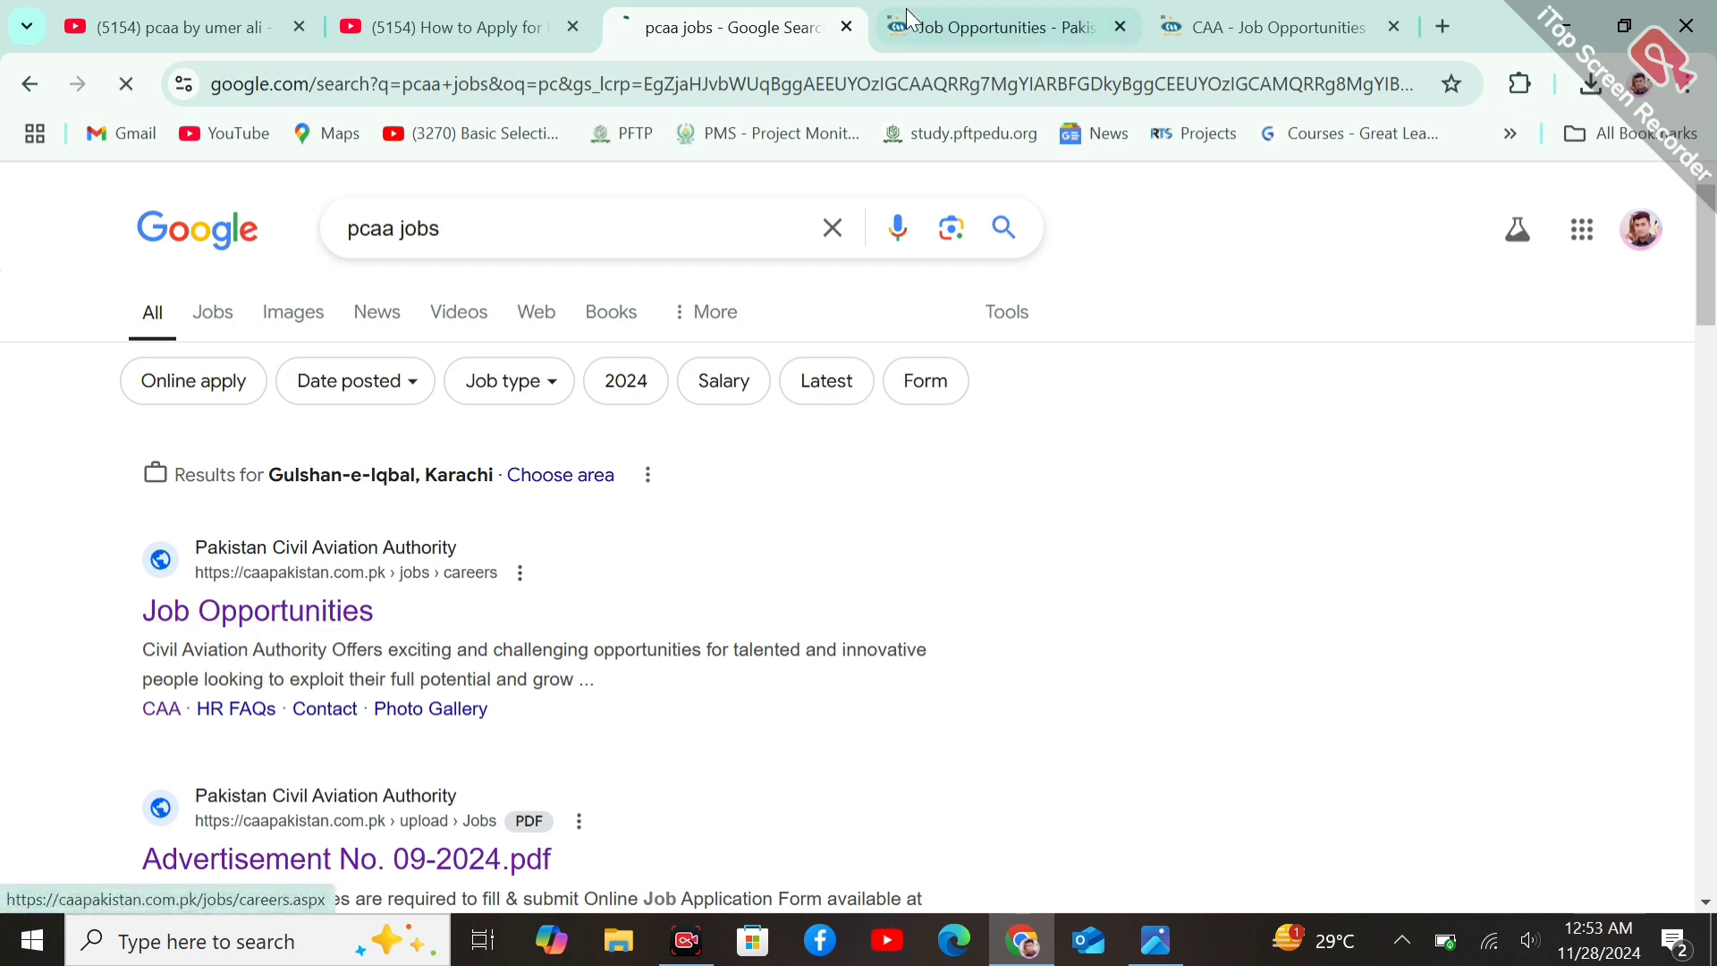
{"action": "left_click", "coordinate": [1002, 11]}
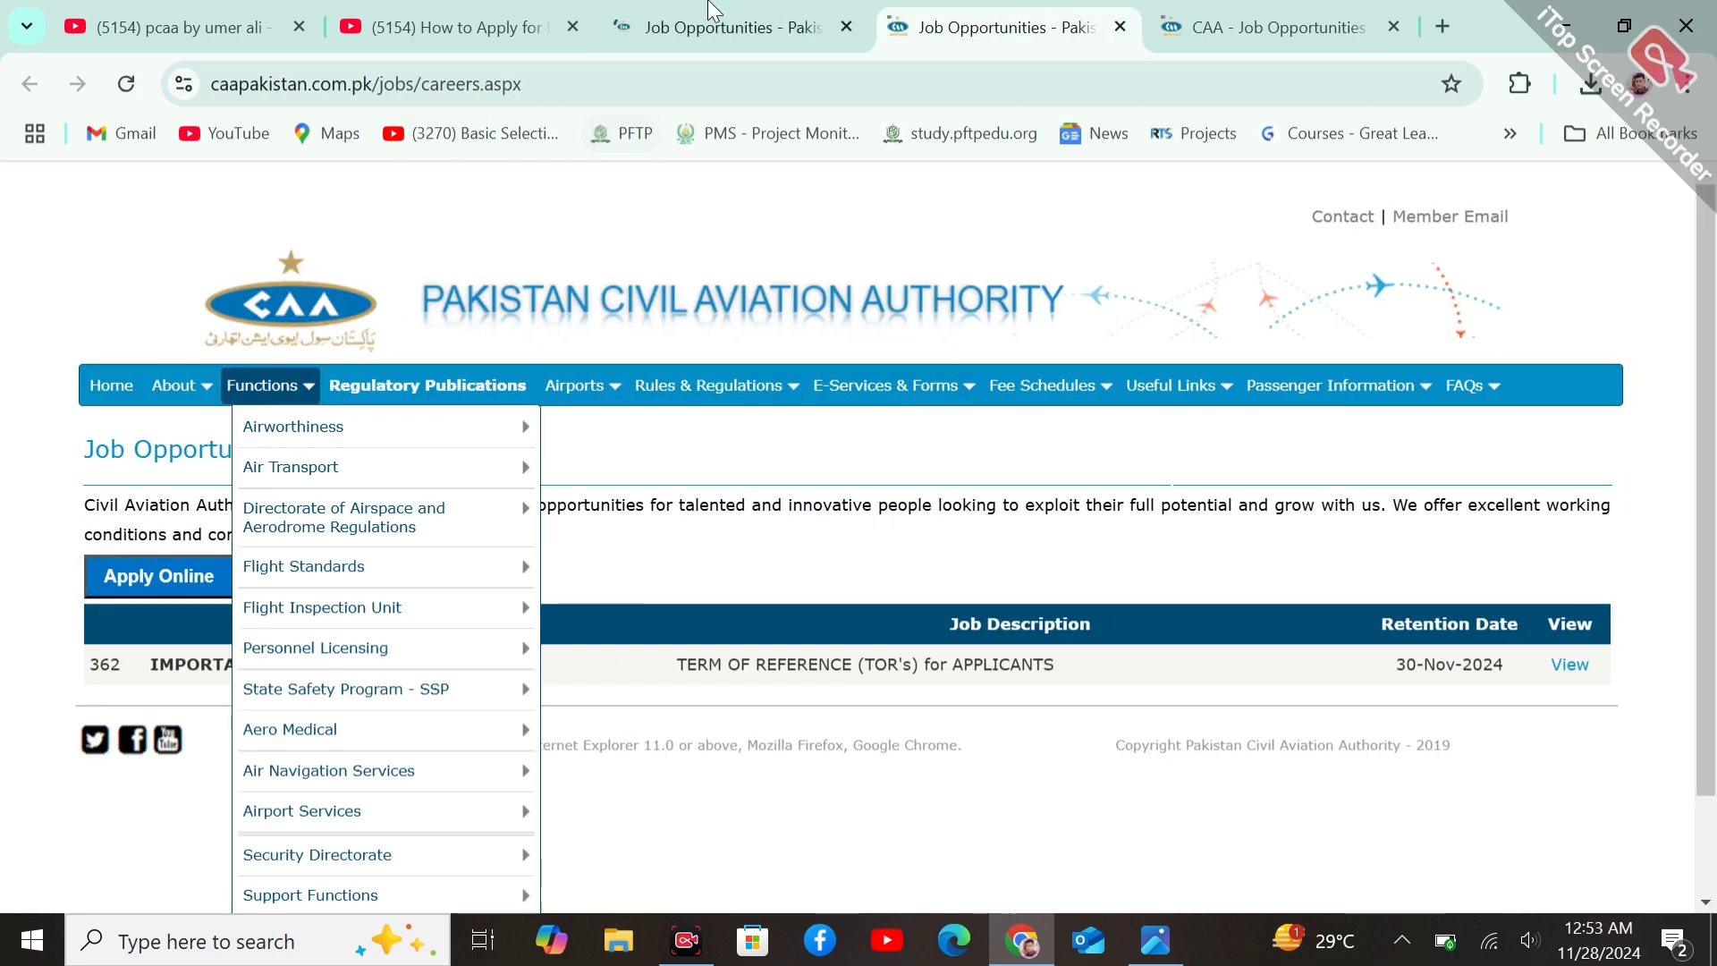
{"action": "left_click", "coordinate": [756, 23]}
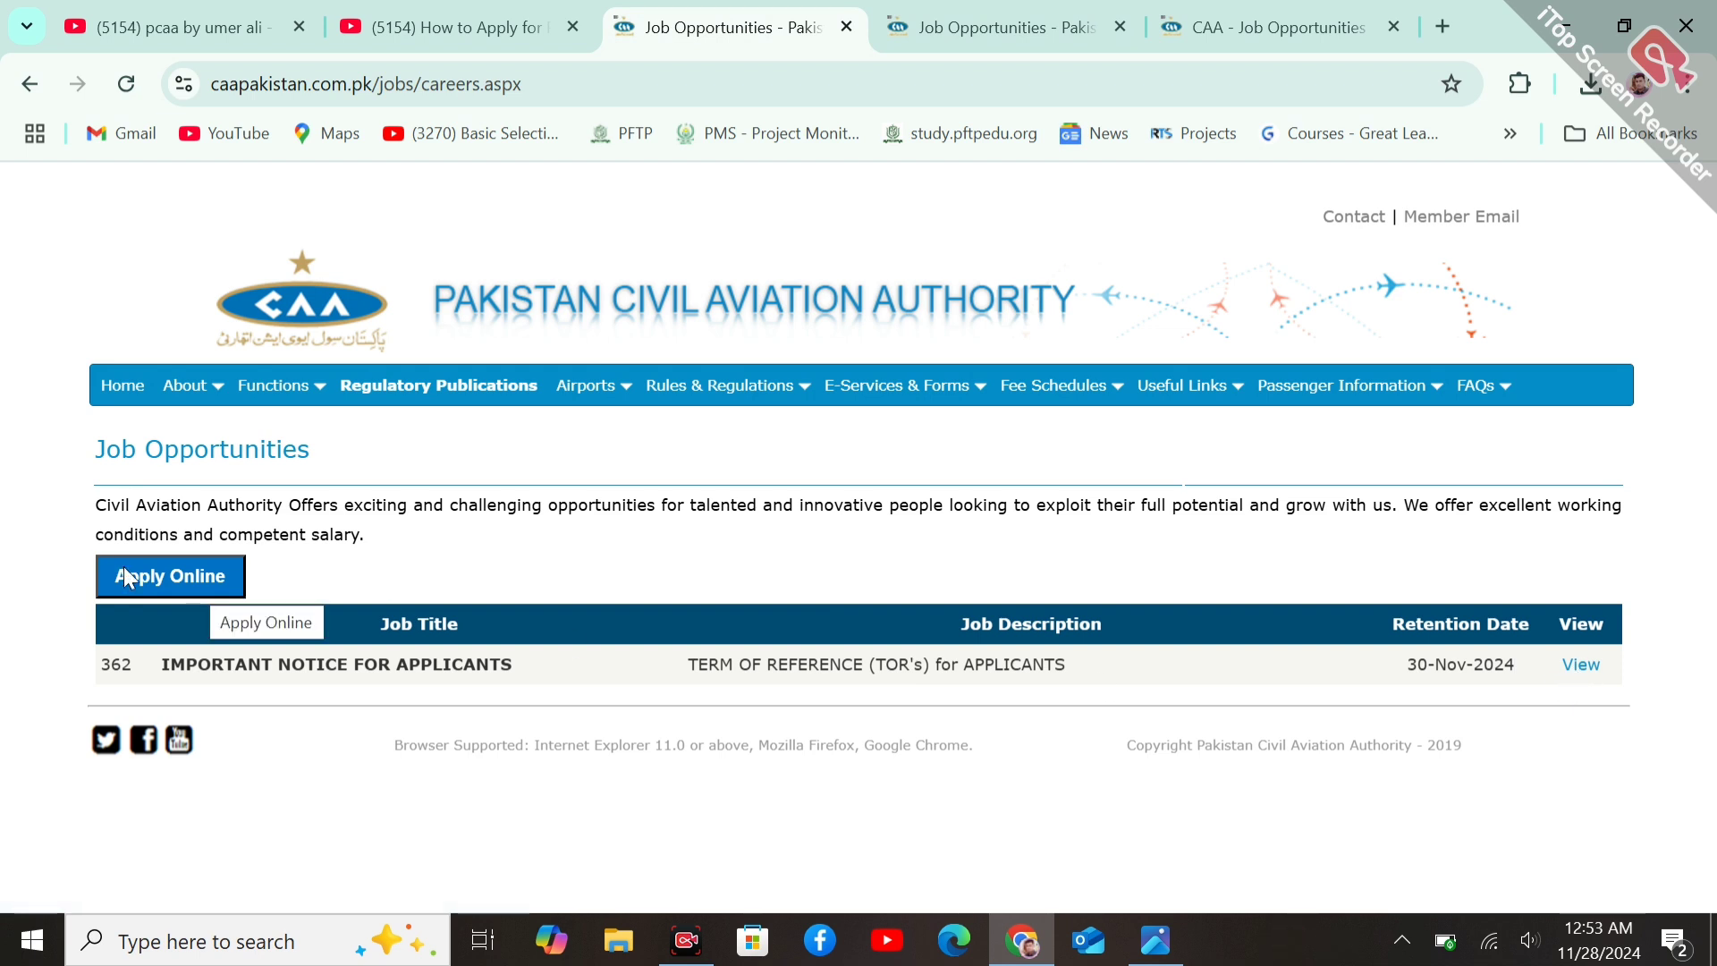
{"action": "left_click", "coordinate": [169, 581]}
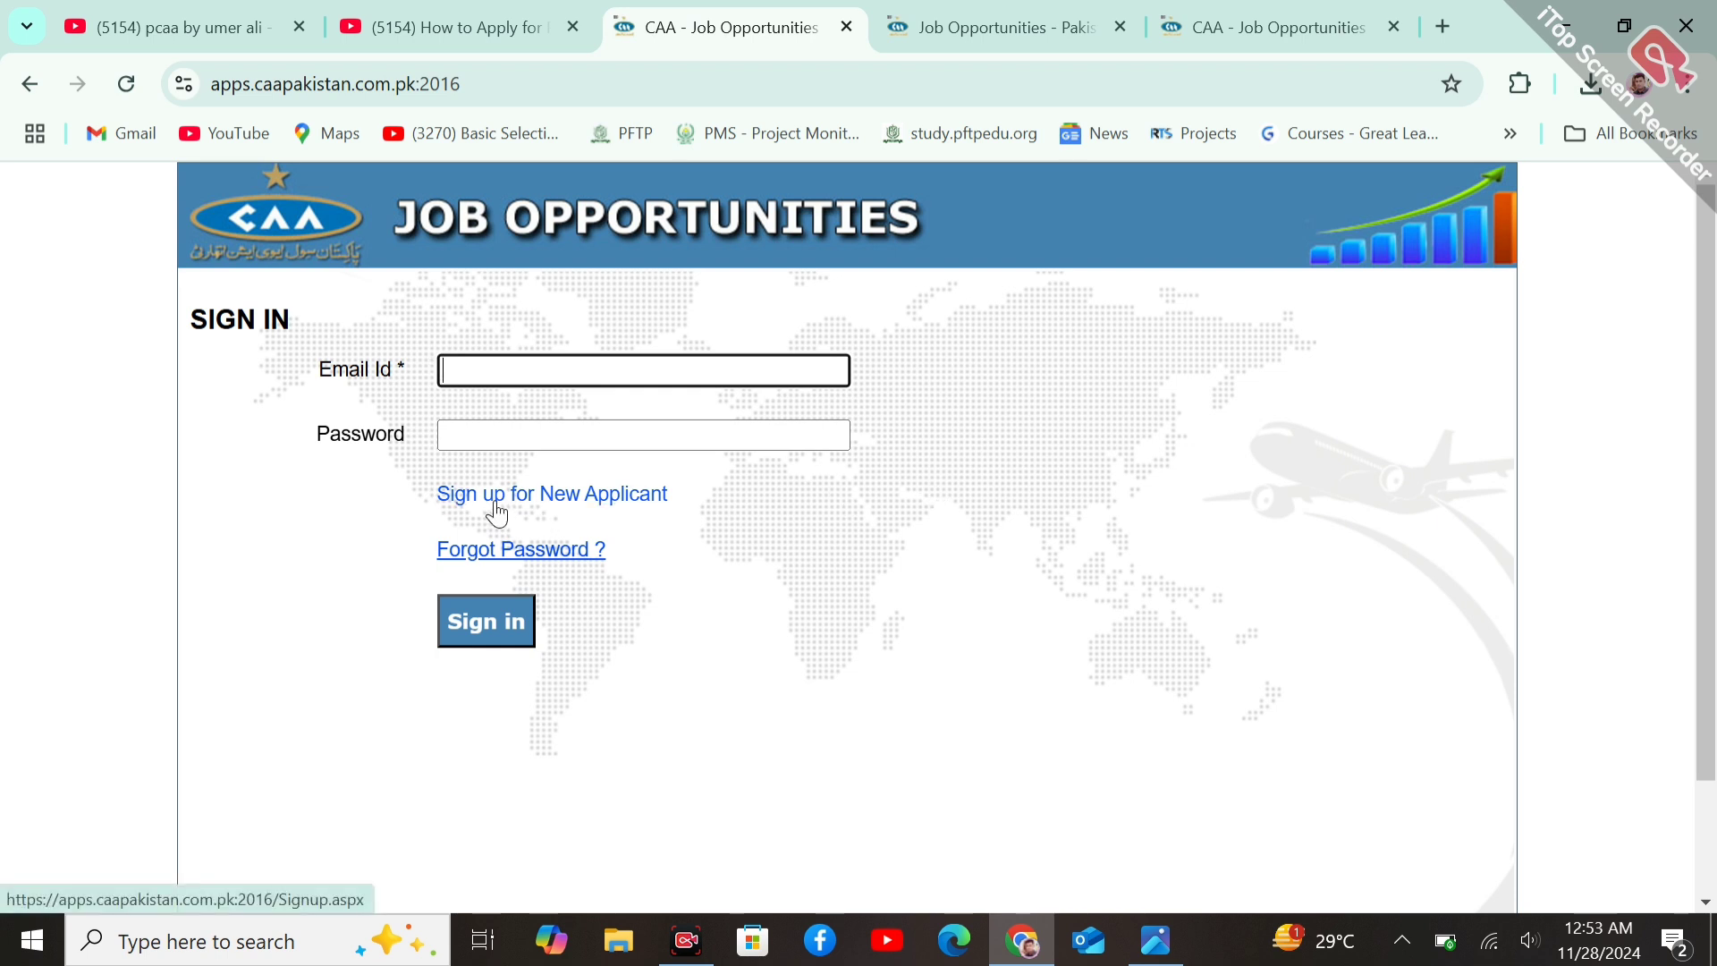
- Examine the sign-up form for new applicants and return to the sign-in page
{"action": "left_click", "coordinate": [592, 501]}
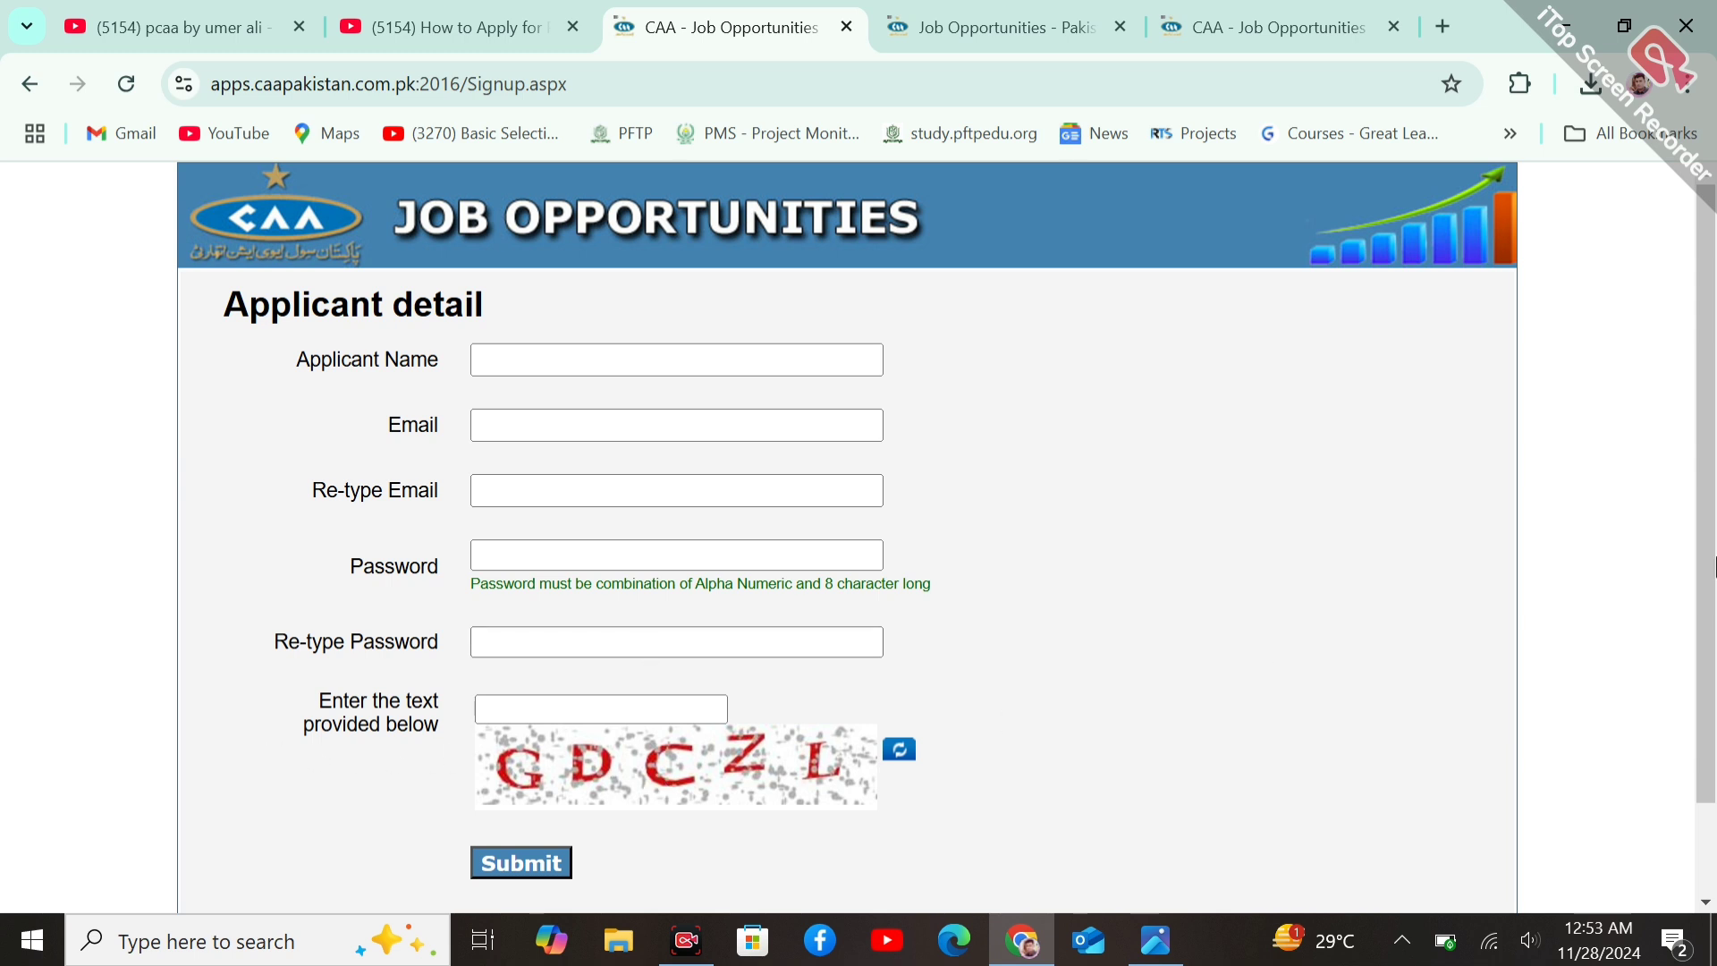
{"action": "left_click_drag", "start_coordinate": [1713, 566], "coordinate": [1713, 628]}
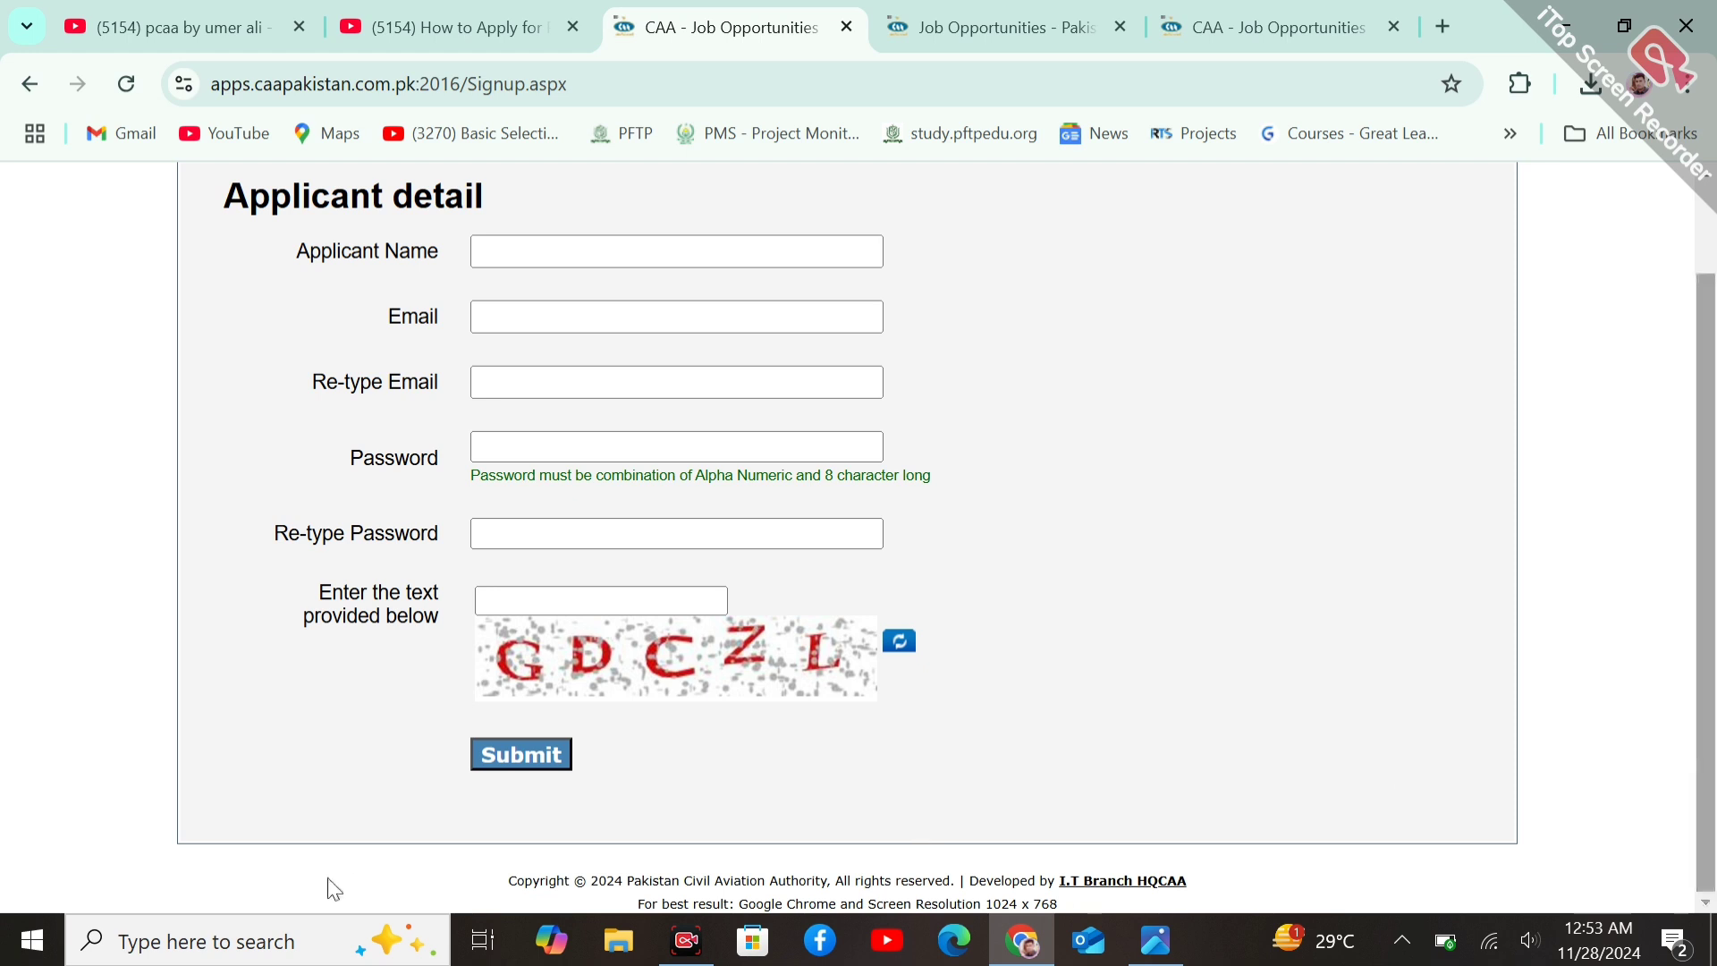
{"action": "left_click", "coordinate": [29, 85]}
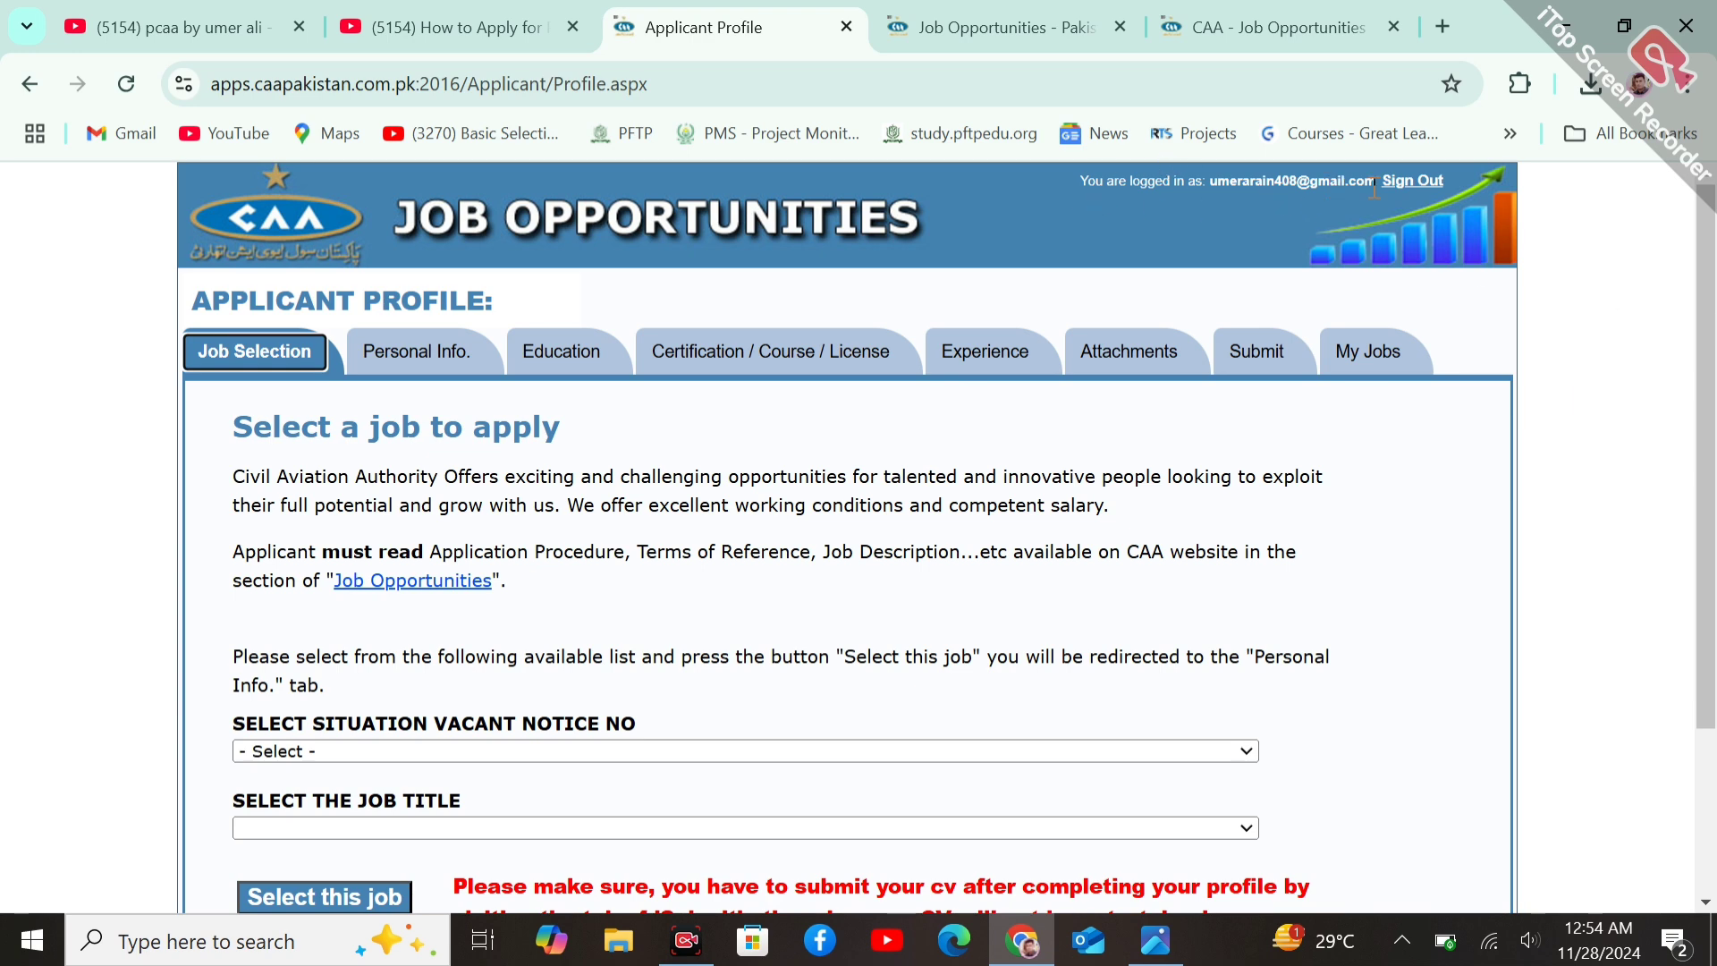
- Choose 14/2024 as the situation vacant notice number in the applicant profile's job selection
{"action": "scroll", "coordinate": [1712, 499], "scroll_direction": "down", "scroll_amount": 2}
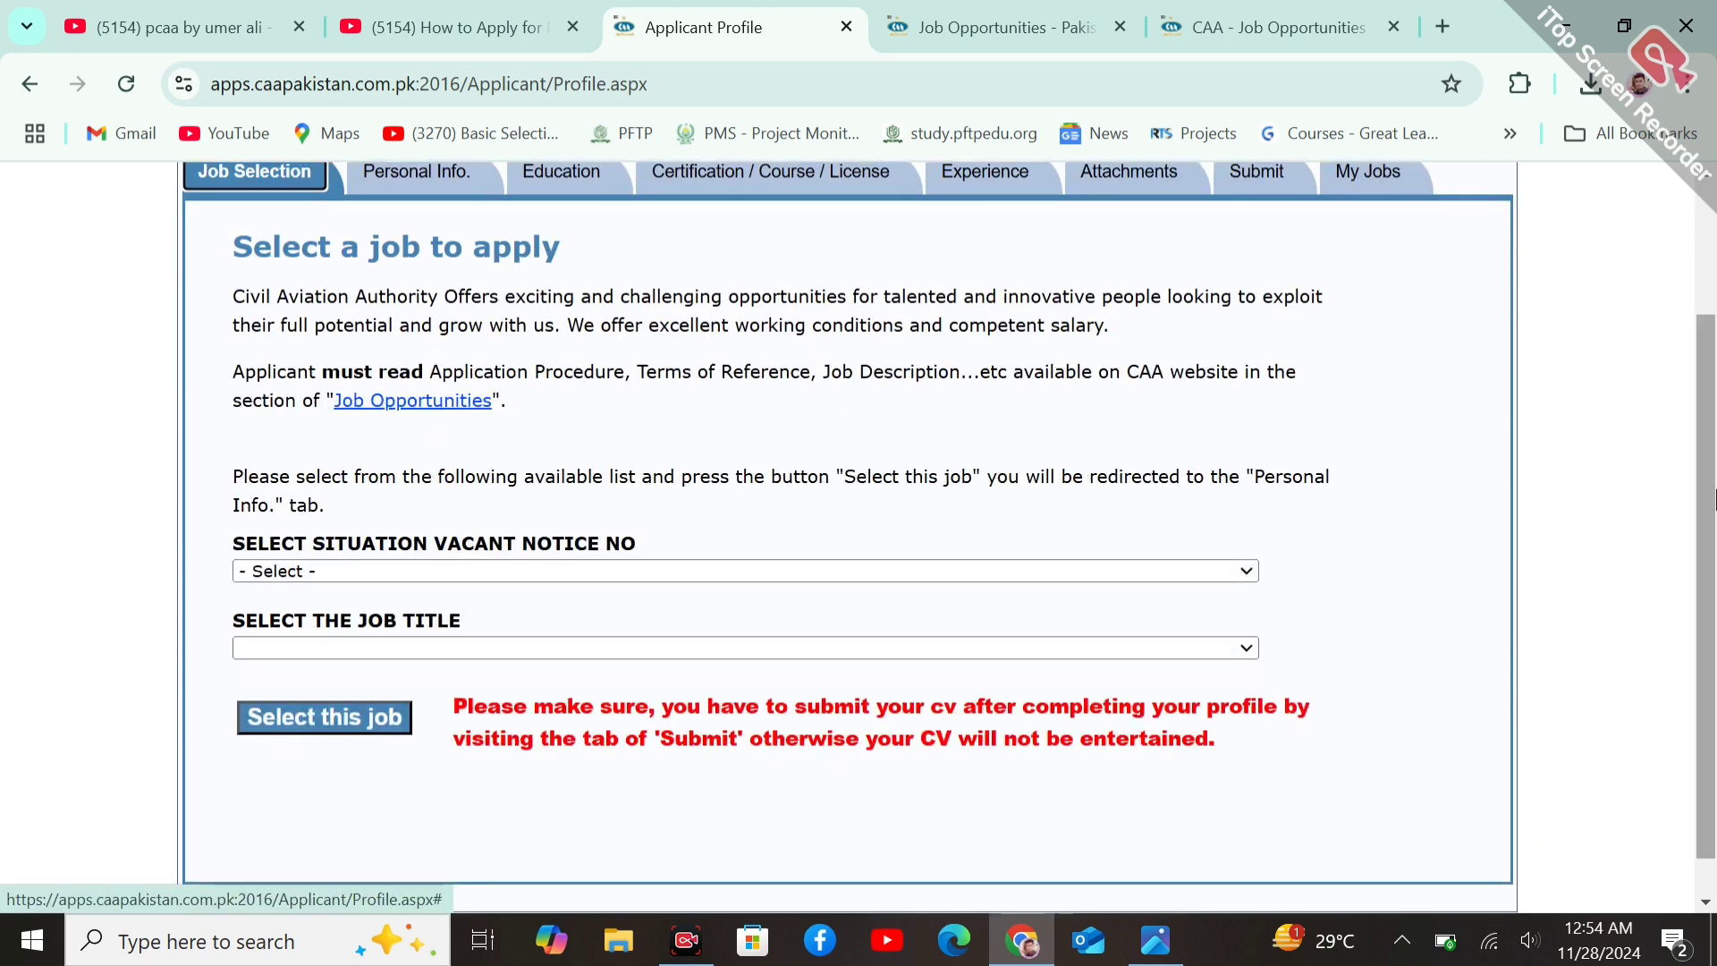
{"action": "left_click", "coordinate": [347, 570]}
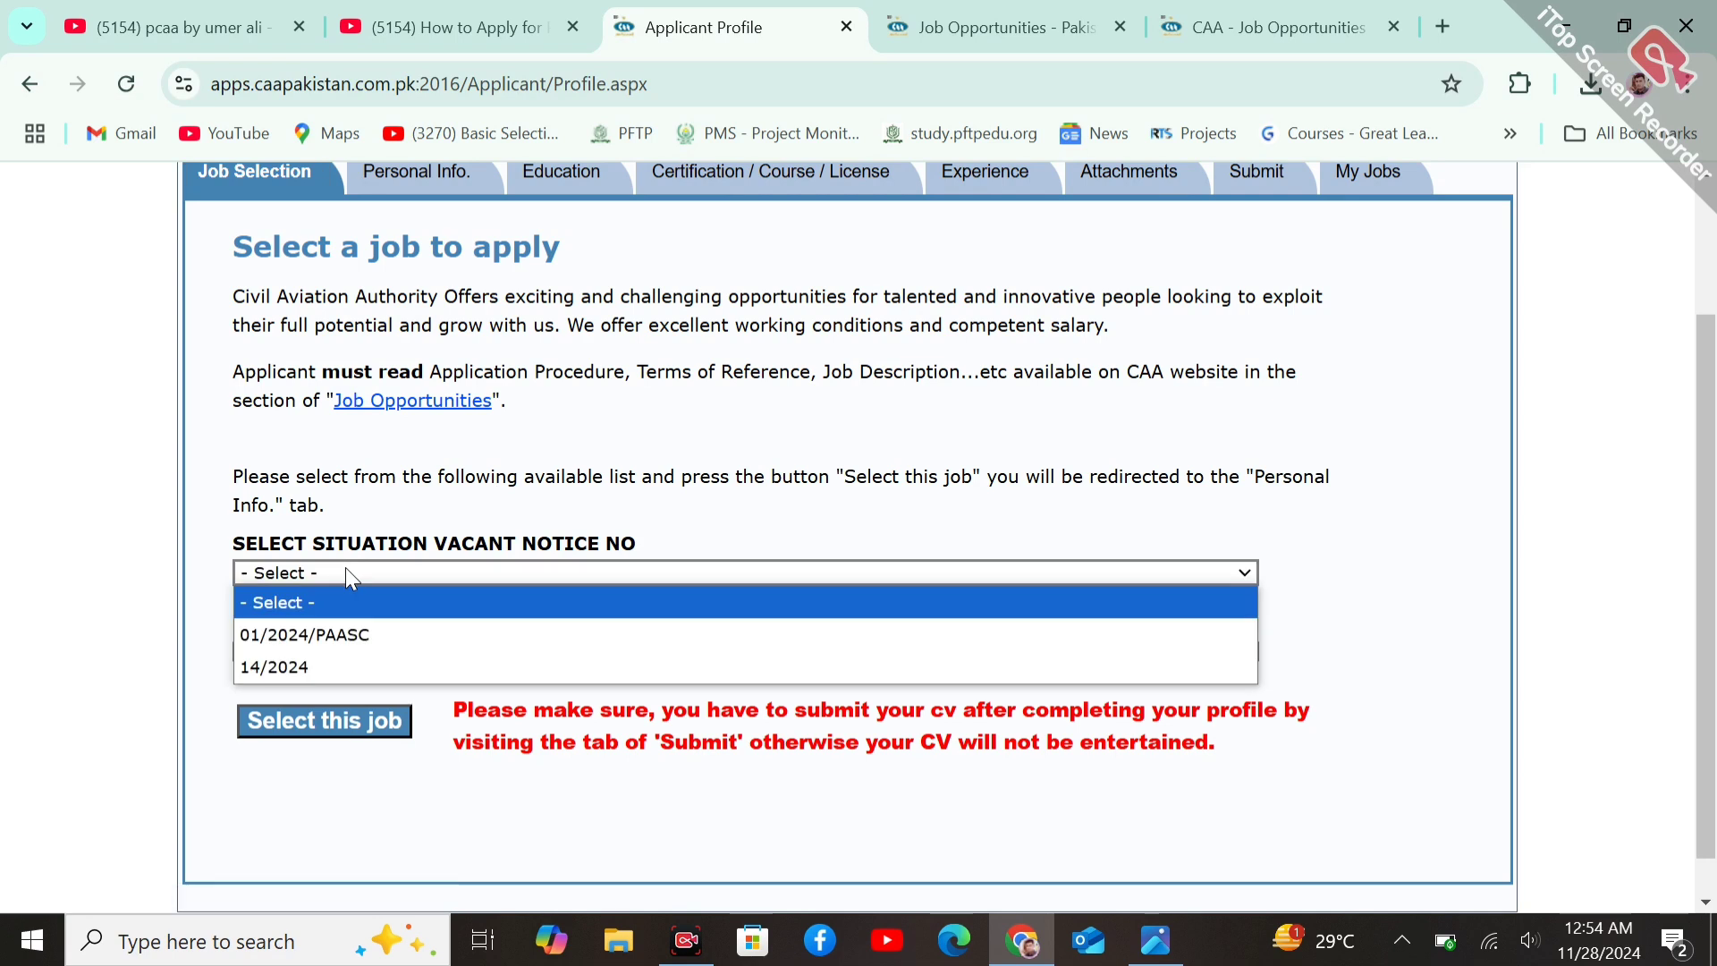
{"action": "left_click", "coordinate": [313, 671]}
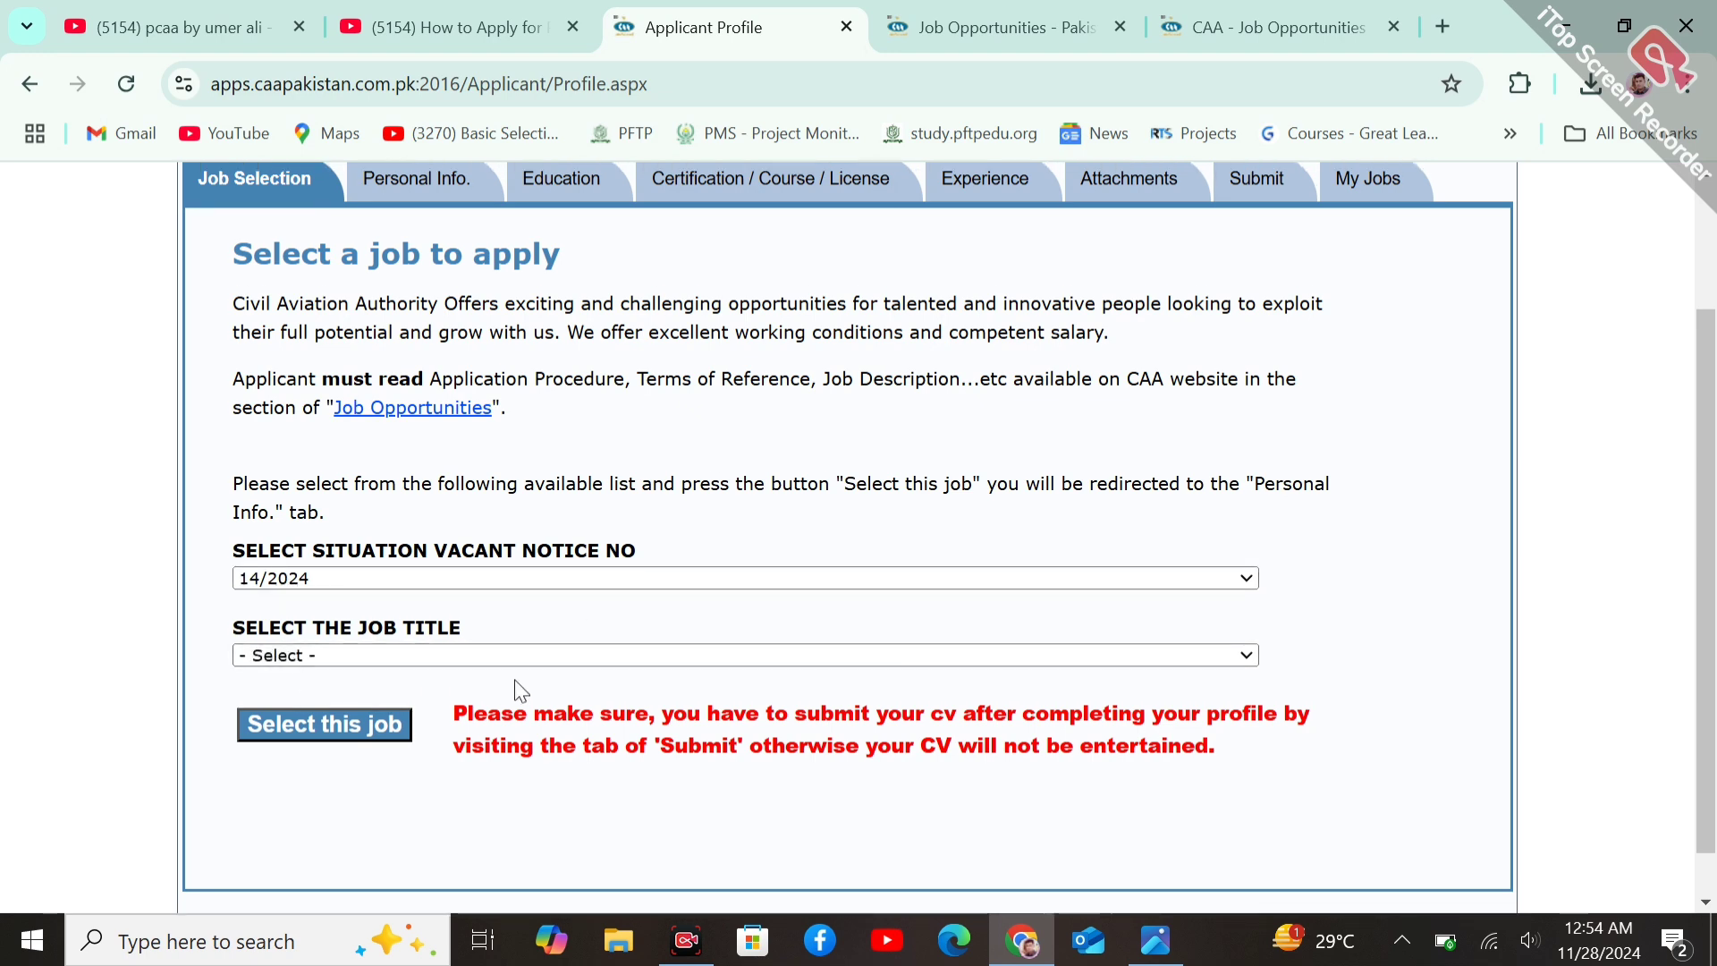
- Choose Deputy Director Aviation Security (EG-03) (Sno. 06) as the job title and submit the job selection
{"action": "left_click", "coordinate": [535, 657]}
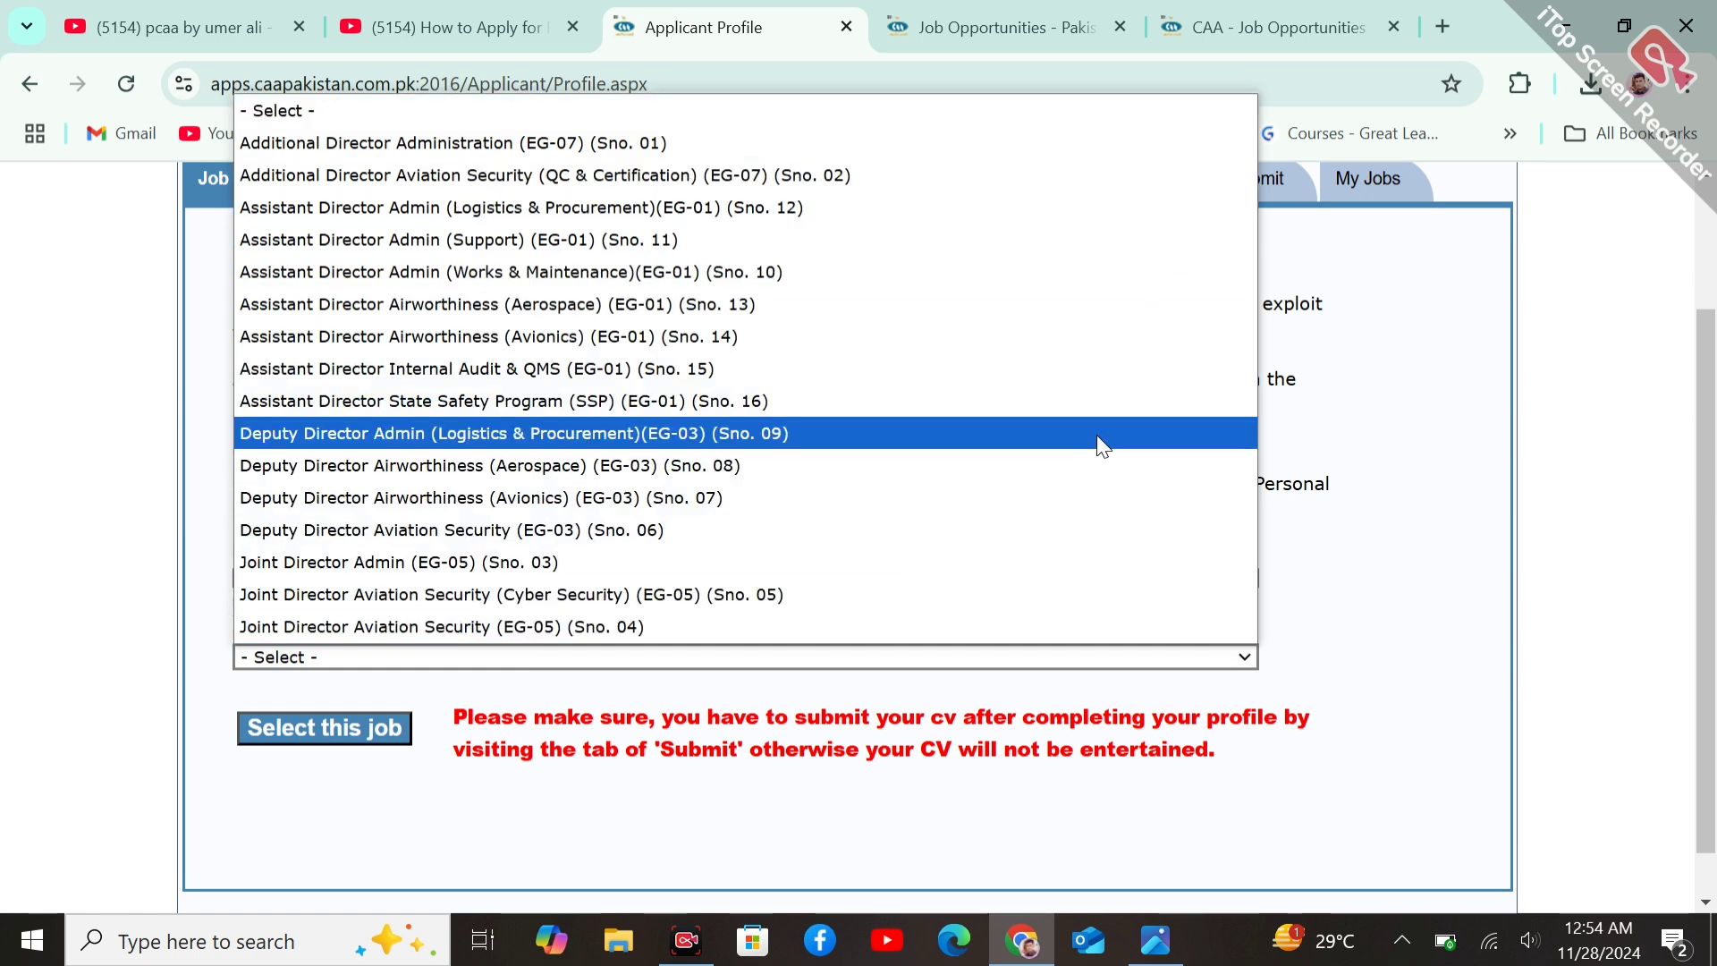
{"action": "key", "text": "Down"}
{"action": "key", "text": "Down"}
{"action": "key", "text": "Down"}
{"action": "key", "text": "Down"}
{"action": "key", "text": "Down"}
{"action": "key", "text": "Down"}
{"action": "key", "text": "Up"}
{"action": "key", "text": "Up"}
{"action": "key", "text": "Up"}
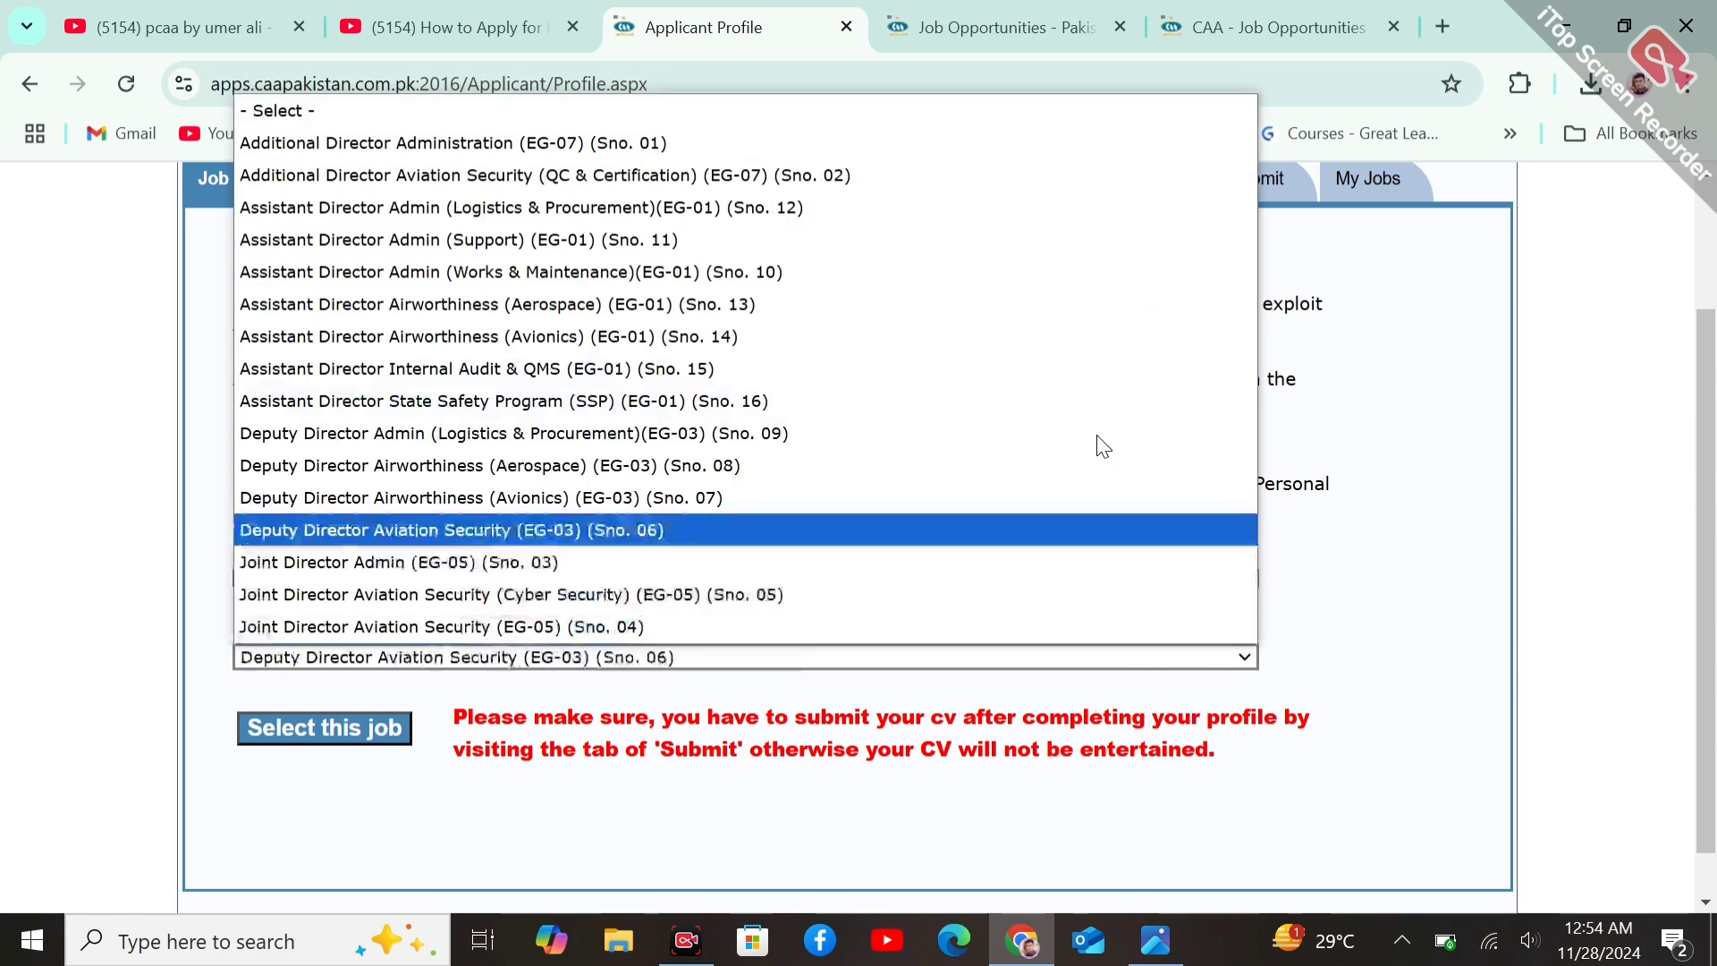
{"action": "key", "text": "Return"}
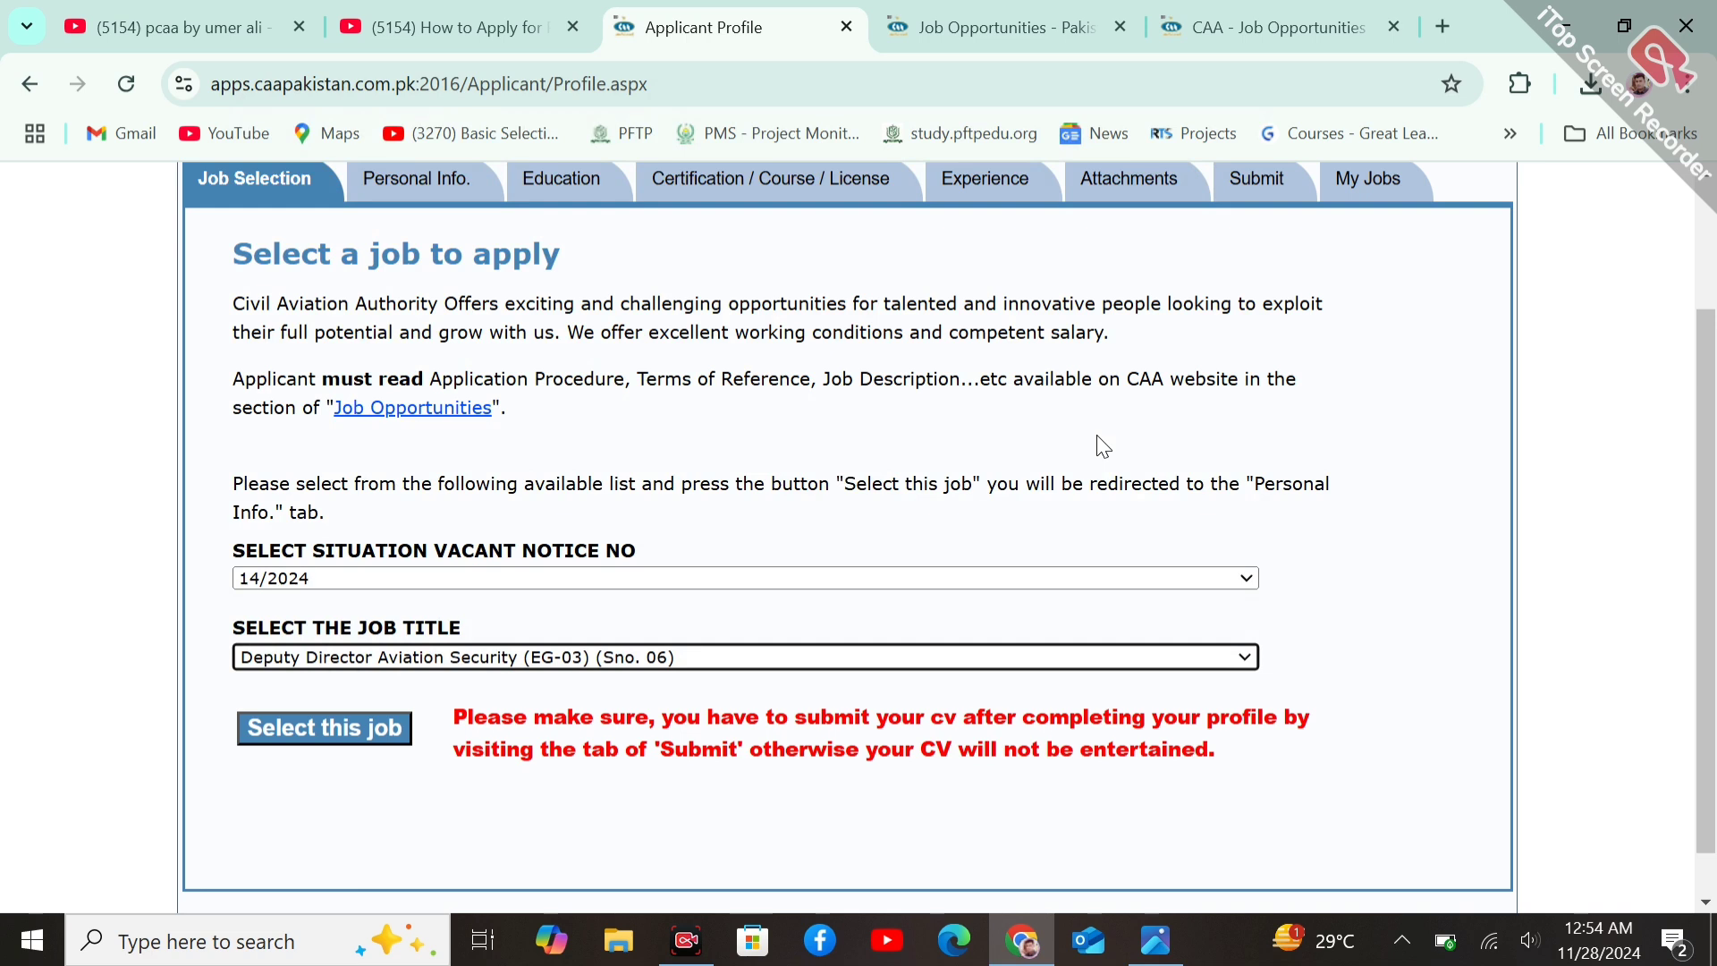
{"action": "left_click", "coordinate": [336, 728]}
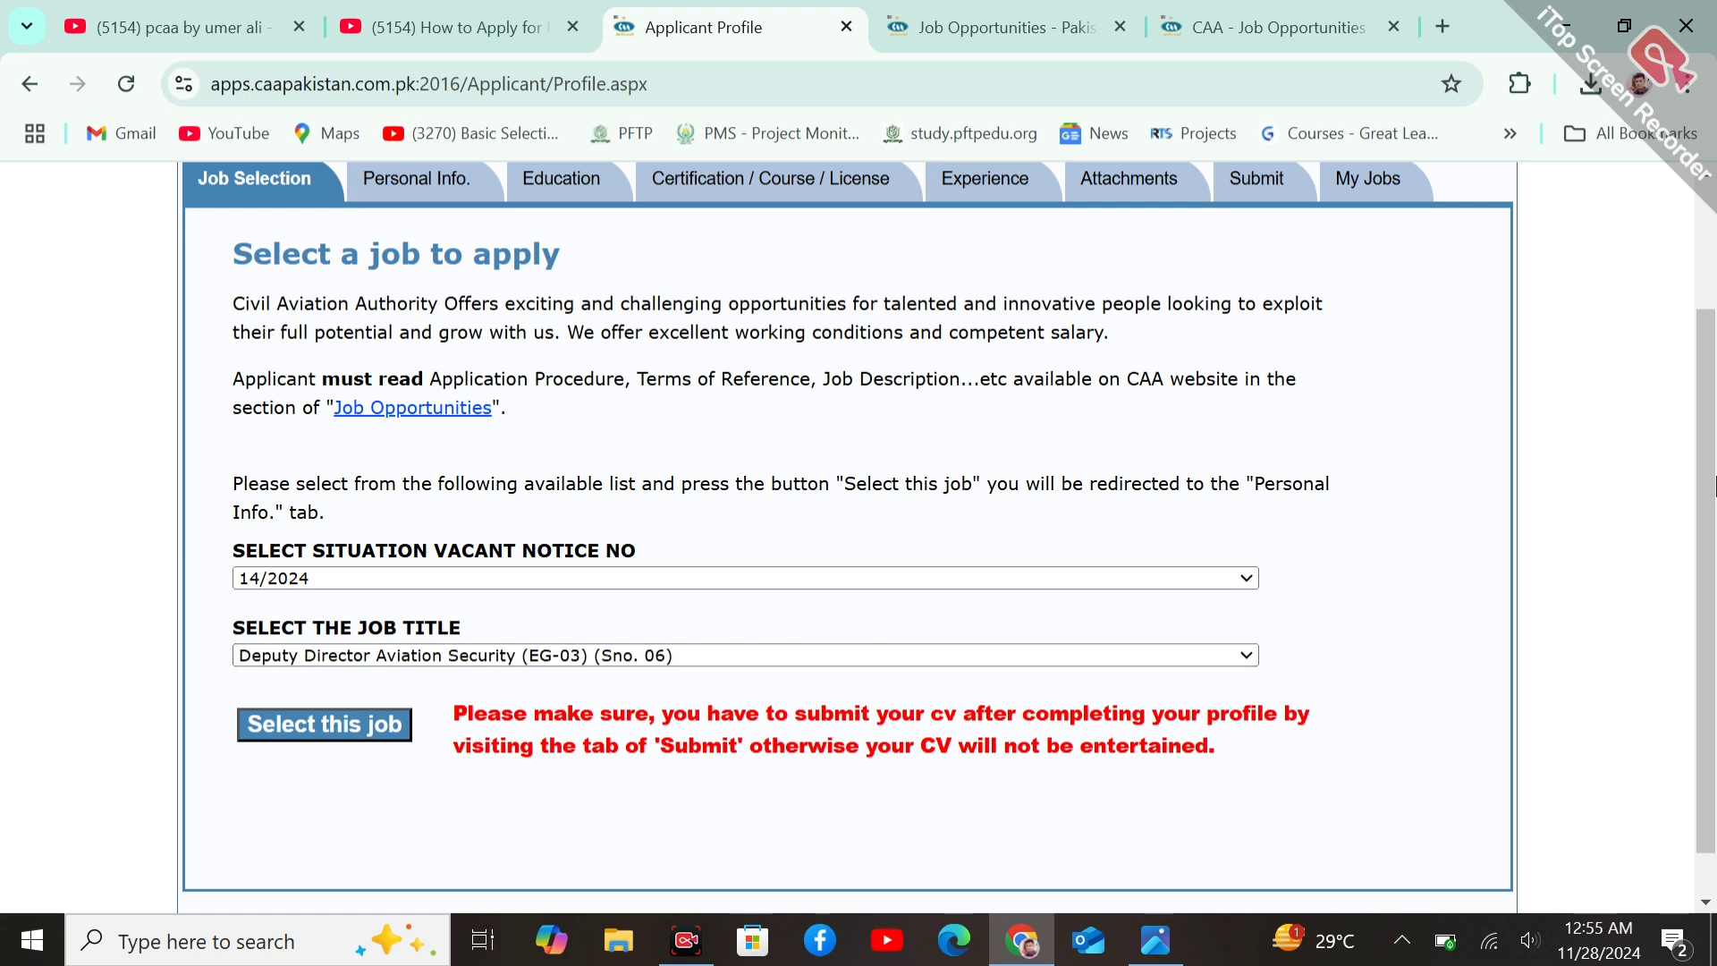
- Examine the personal information form, including the current employer and gender choices
{"action": "left_click_drag", "start_coordinate": [1714, 485], "coordinate": [1714, 452]}
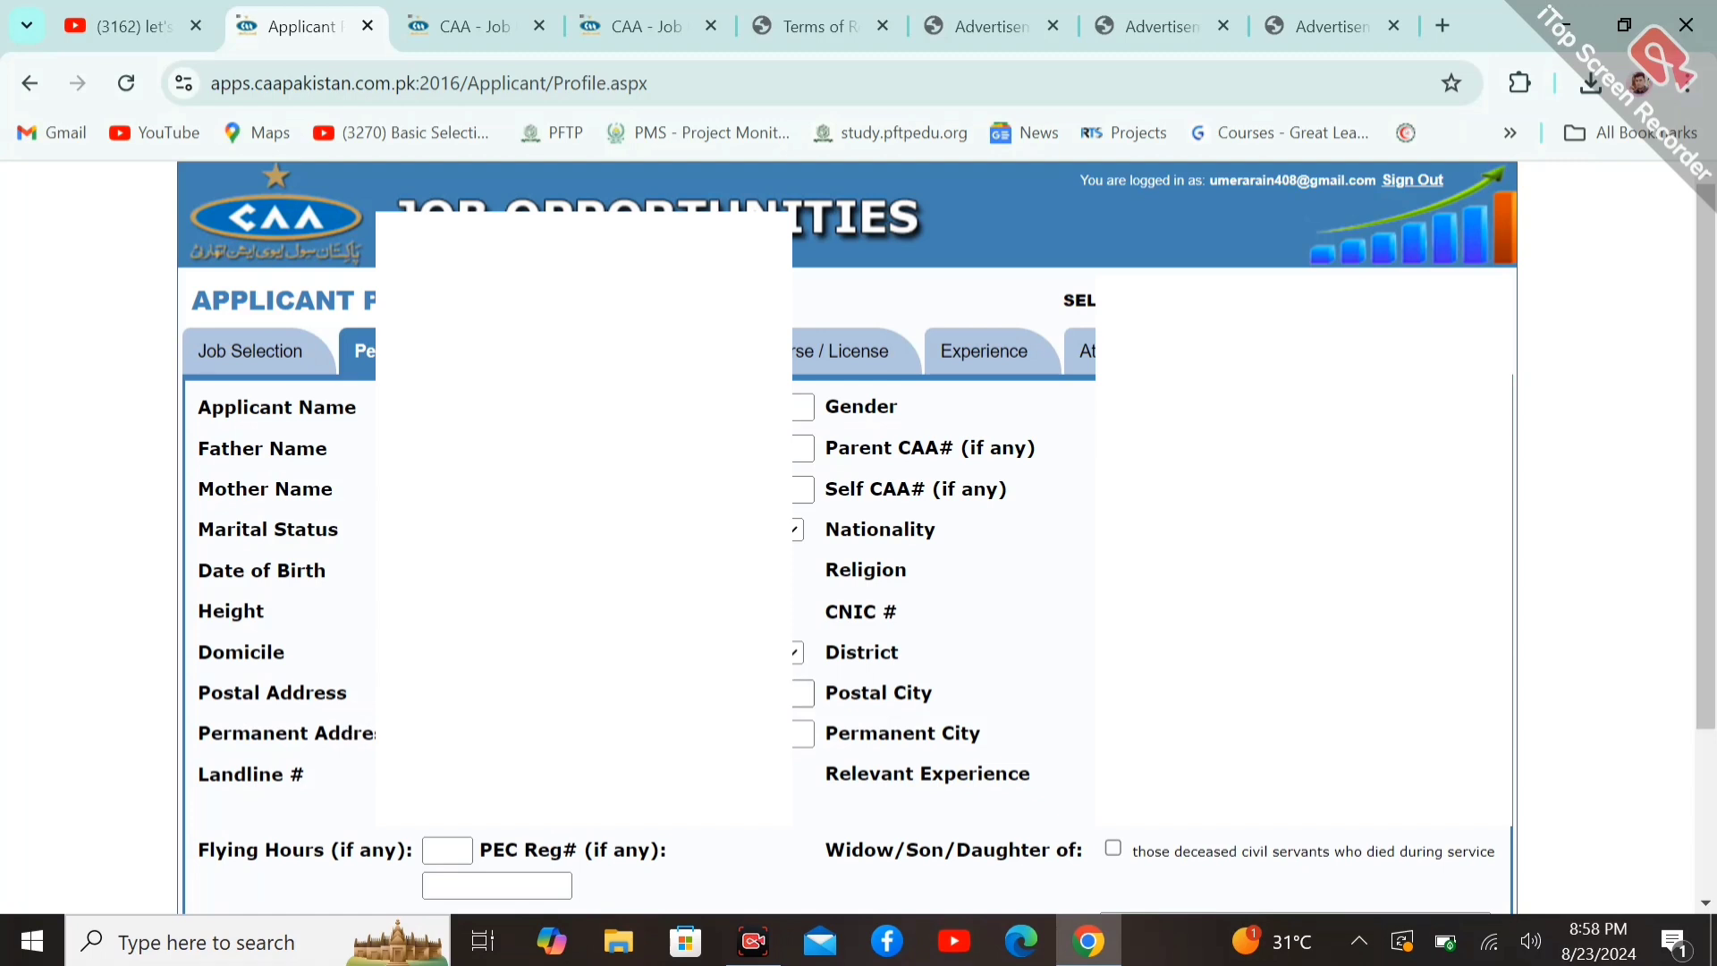
{"action": "scroll", "coordinate": [1714, 490], "scroll_direction": "down", "scroll_amount": 2}
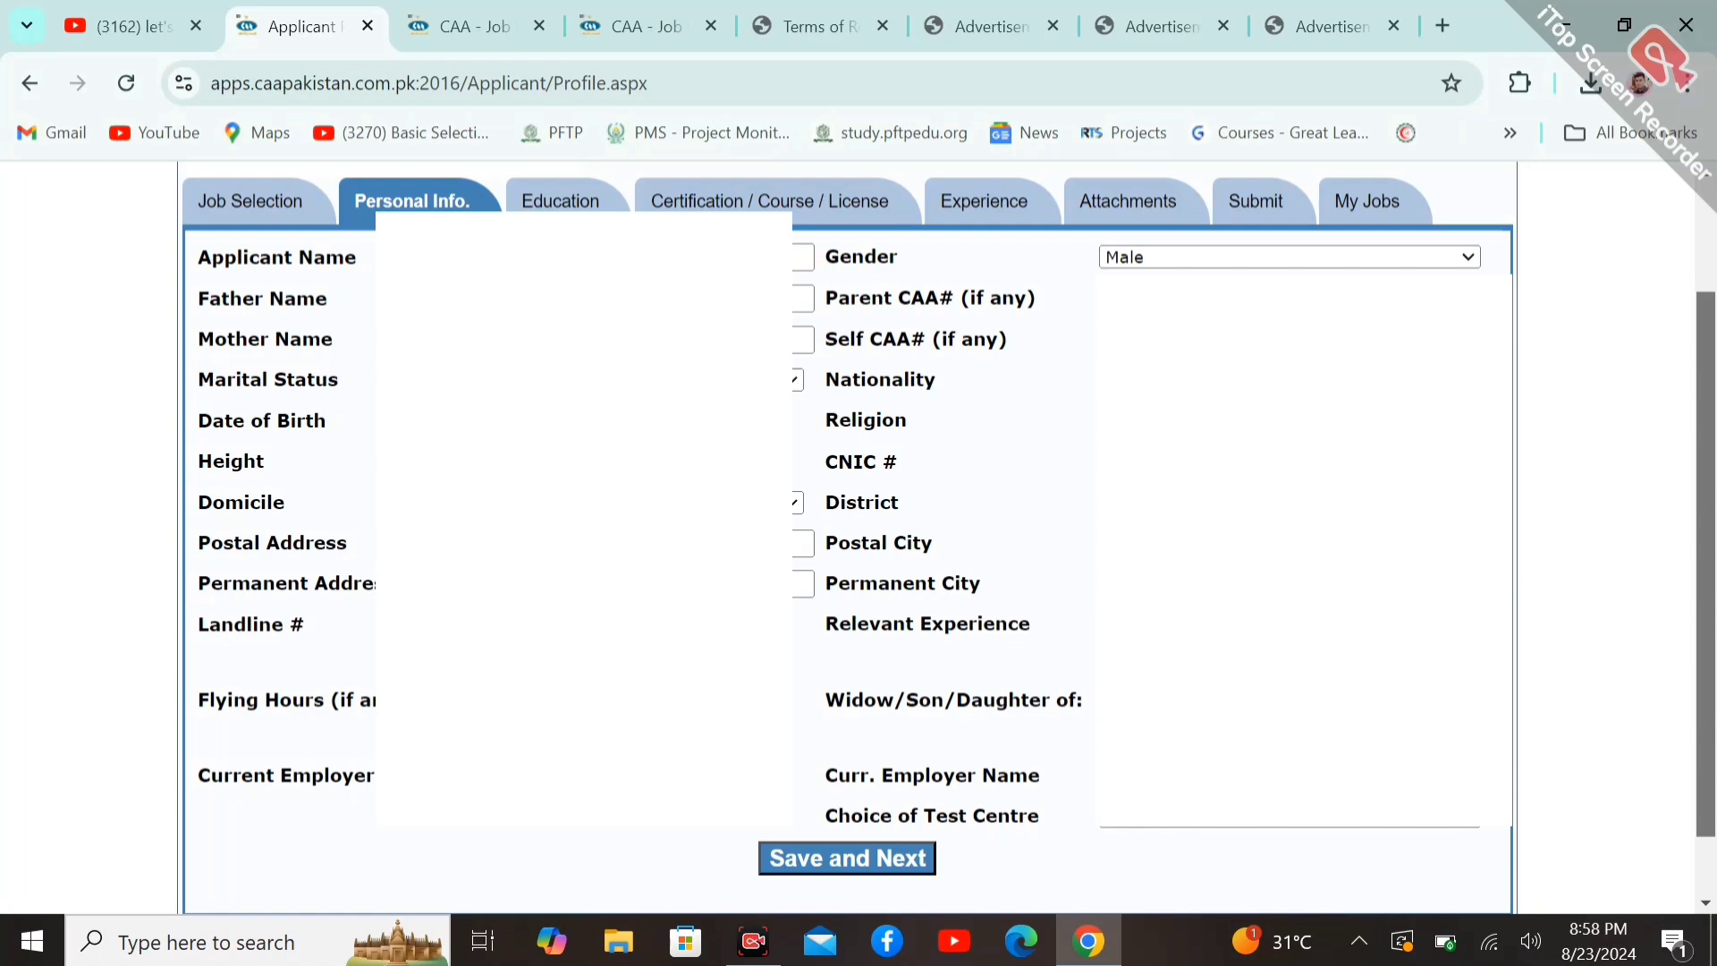
{"action": "left_click", "coordinate": [545, 776]}
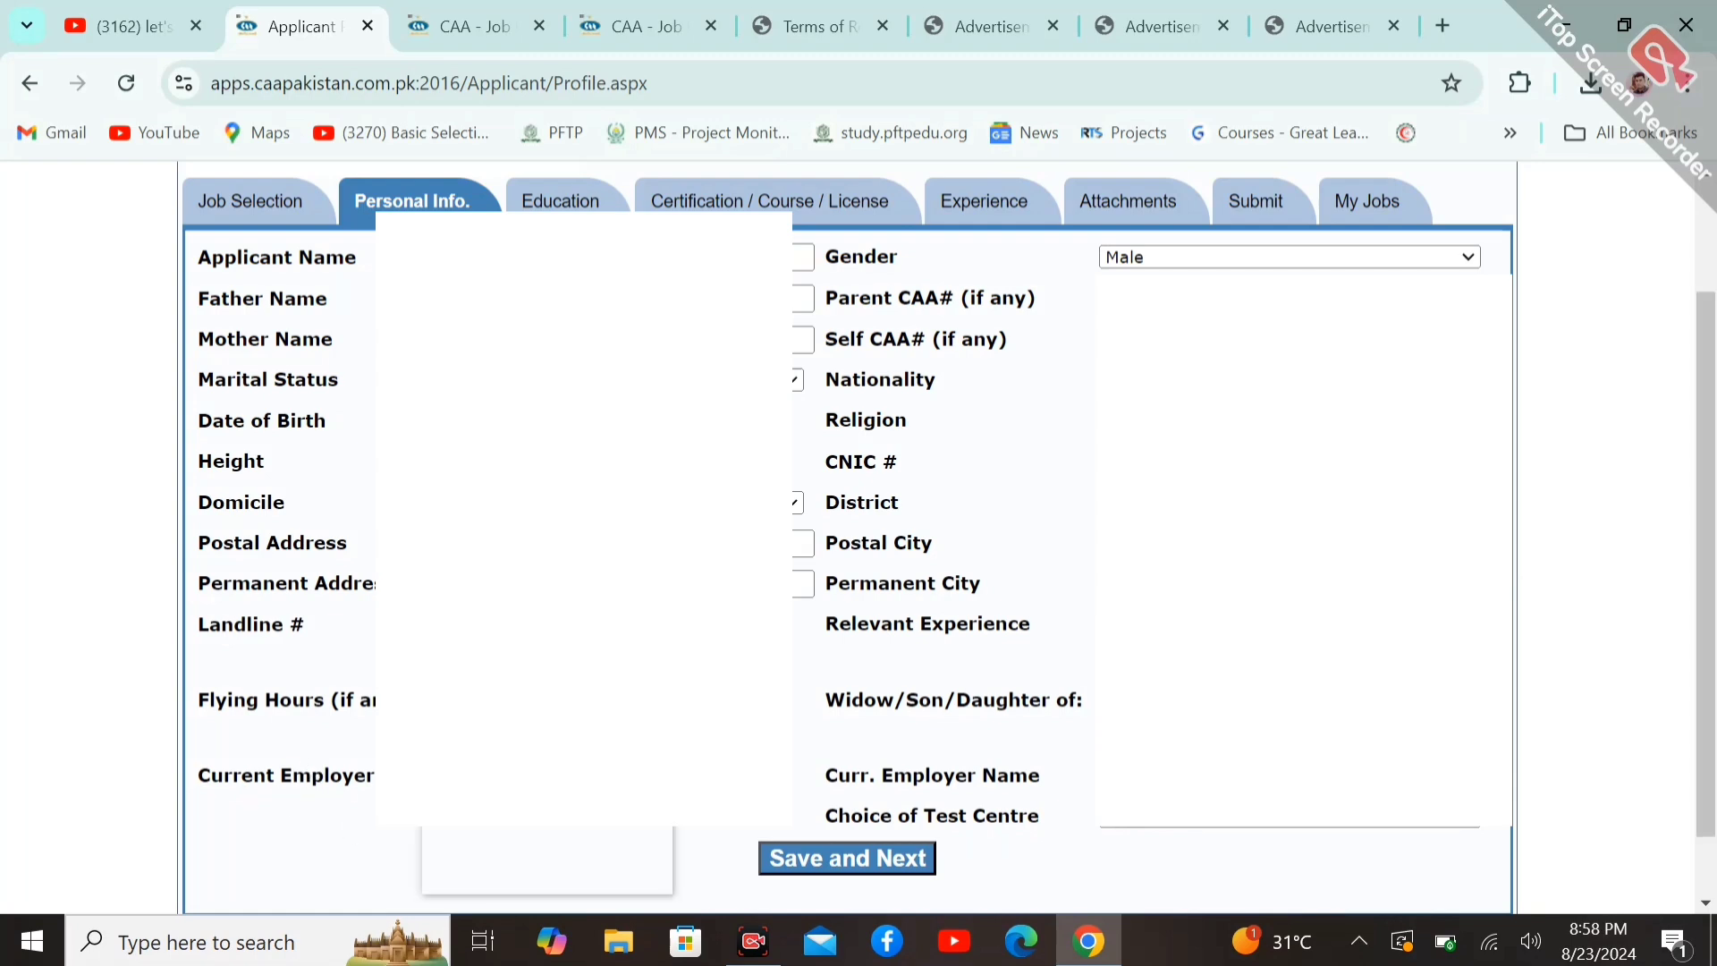
{"action": "left_click", "coordinate": [546, 777]}
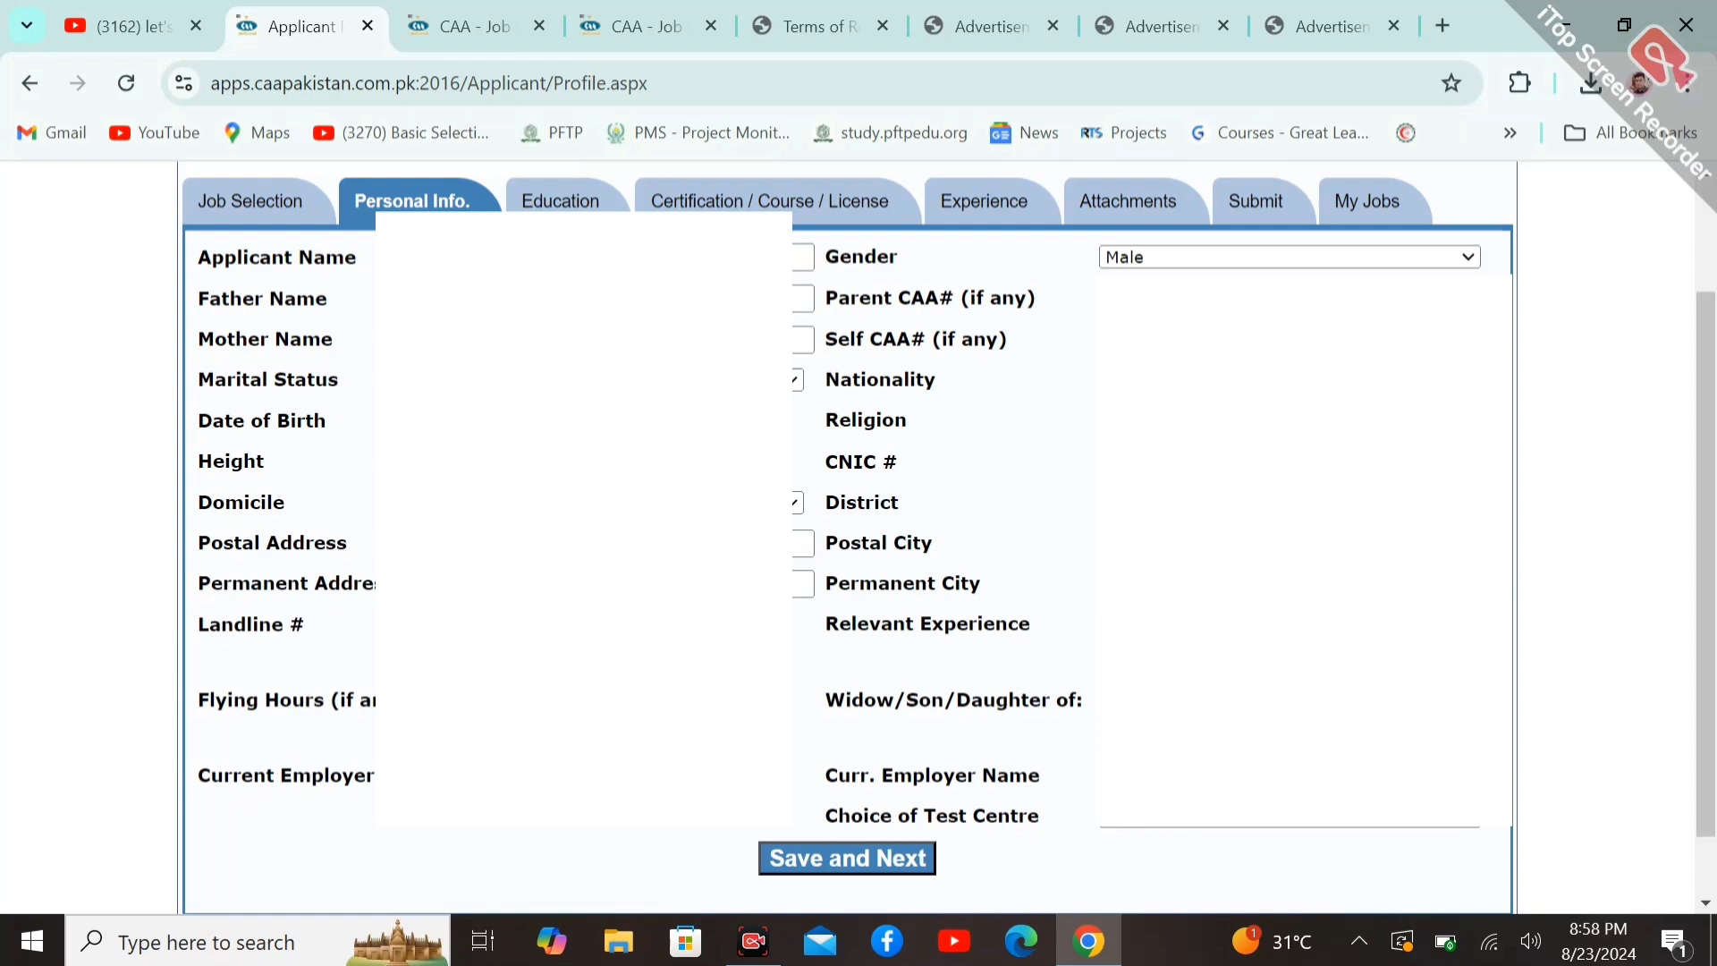
{"action": "left_click", "coordinate": [1207, 260]}
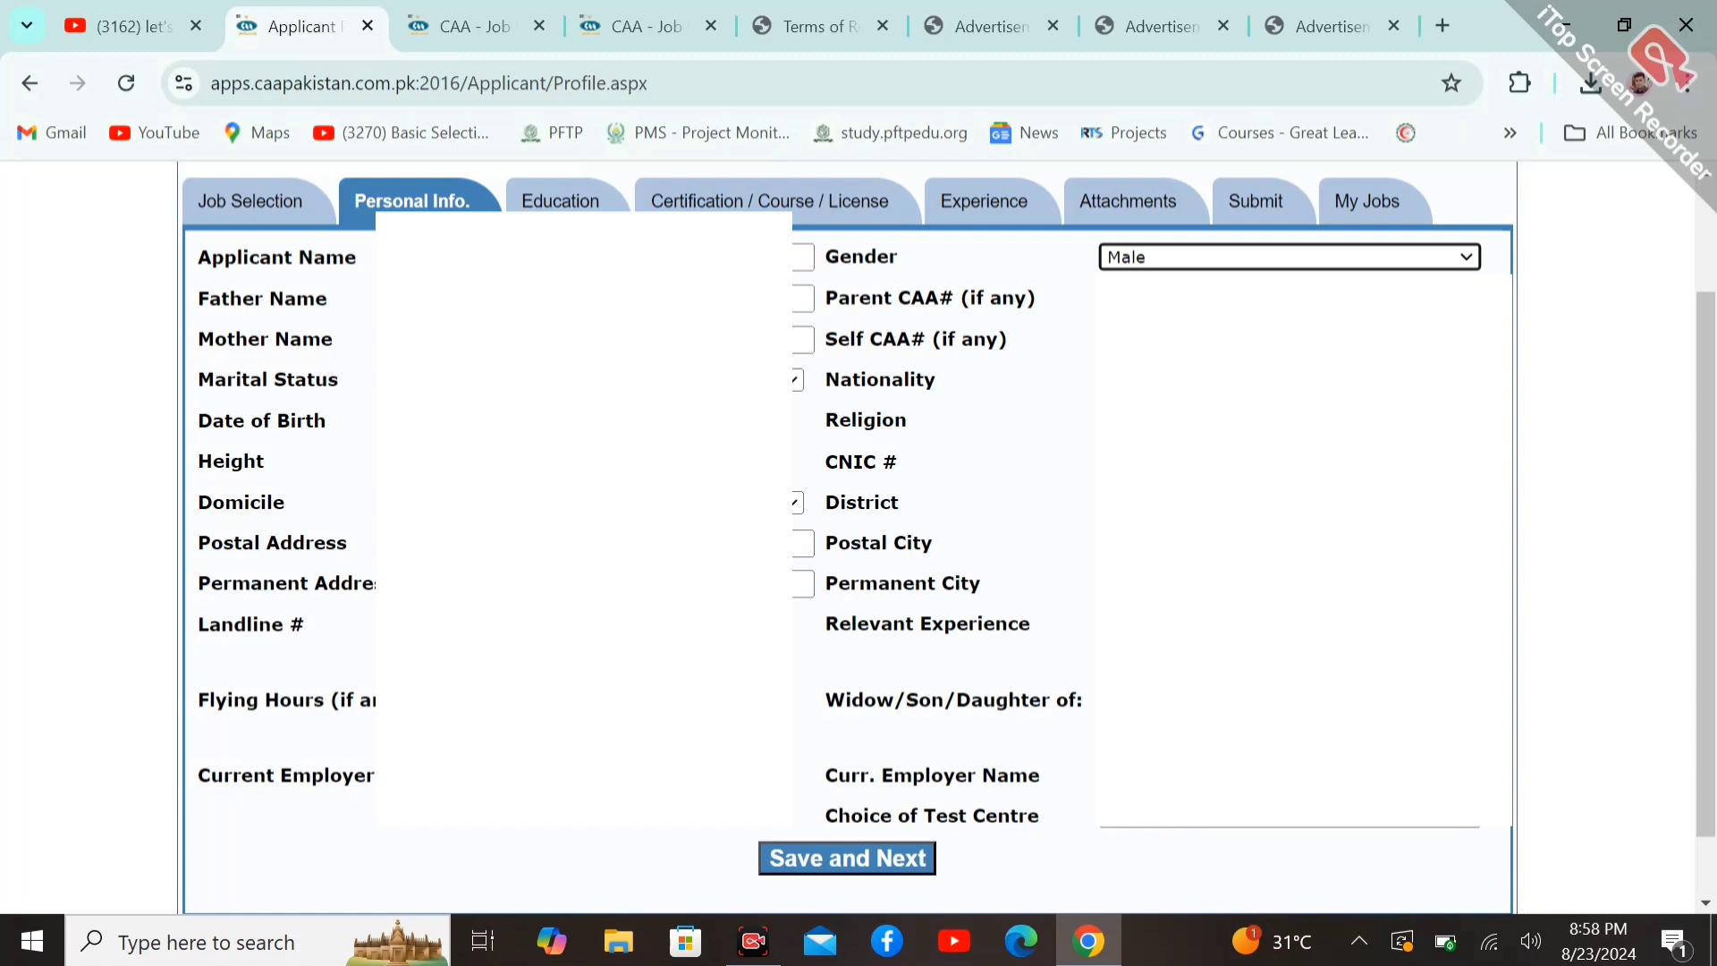
{"action": "key", "text": "Tab"}
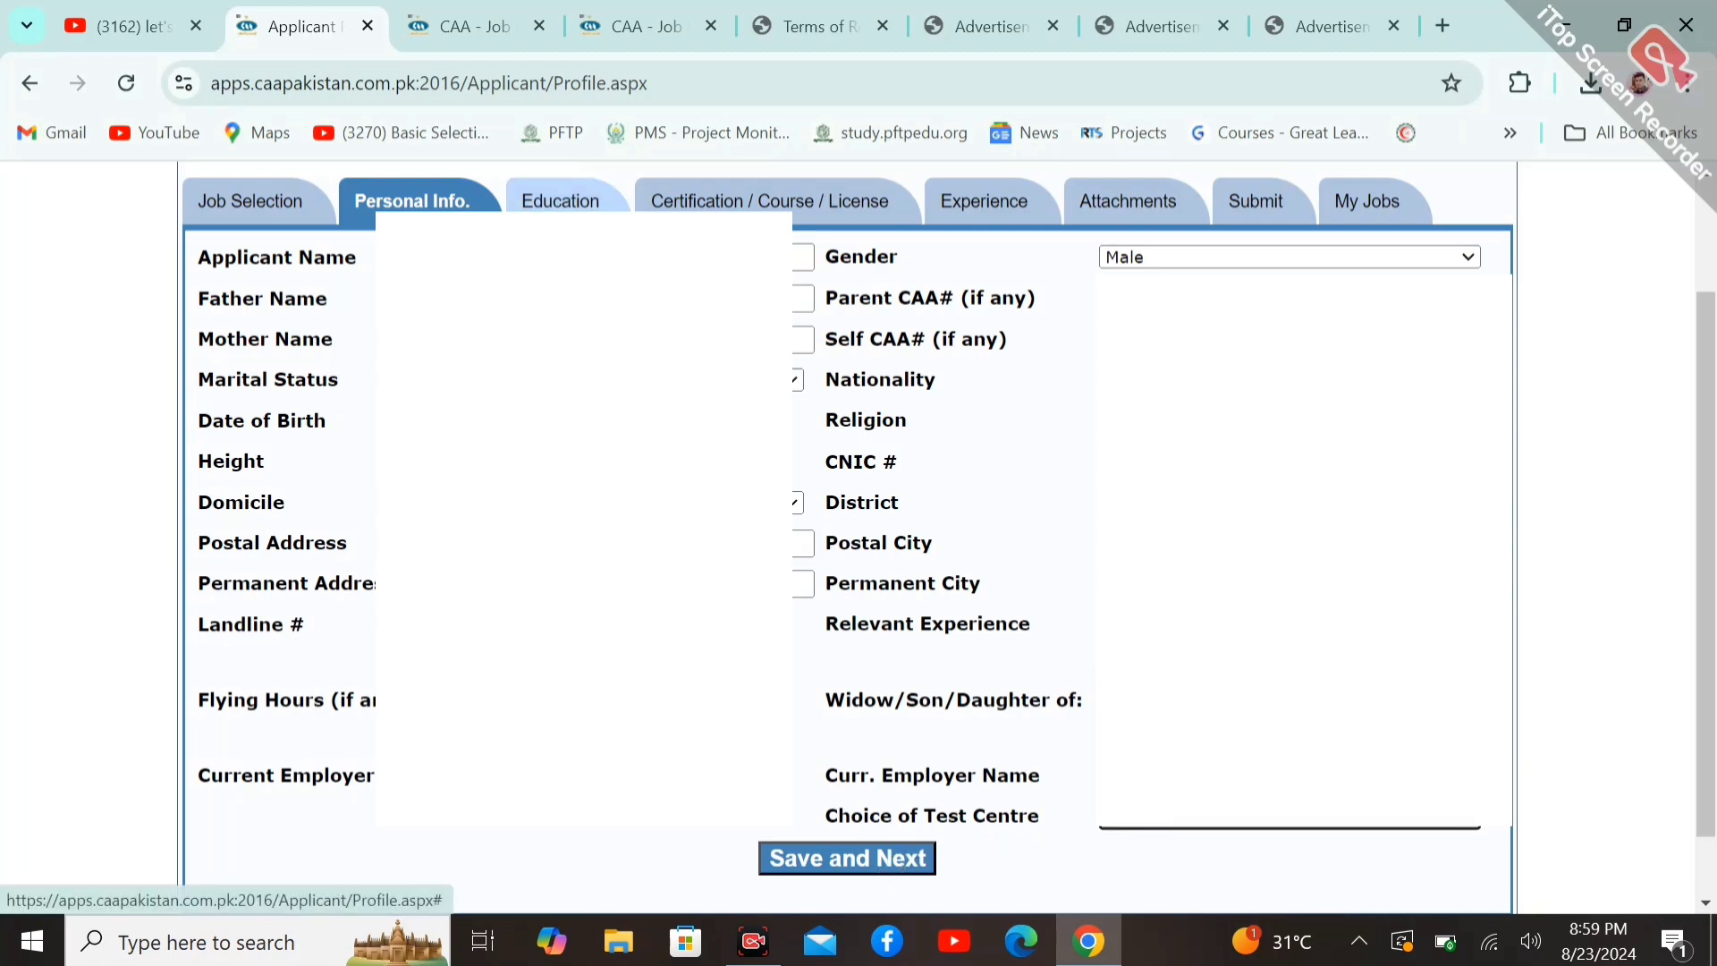
- Open the Education section and set the new entry's level to Matric / Under Matric and its degree to MATRIC
{"action": "left_click", "coordinate": [561, 202]}
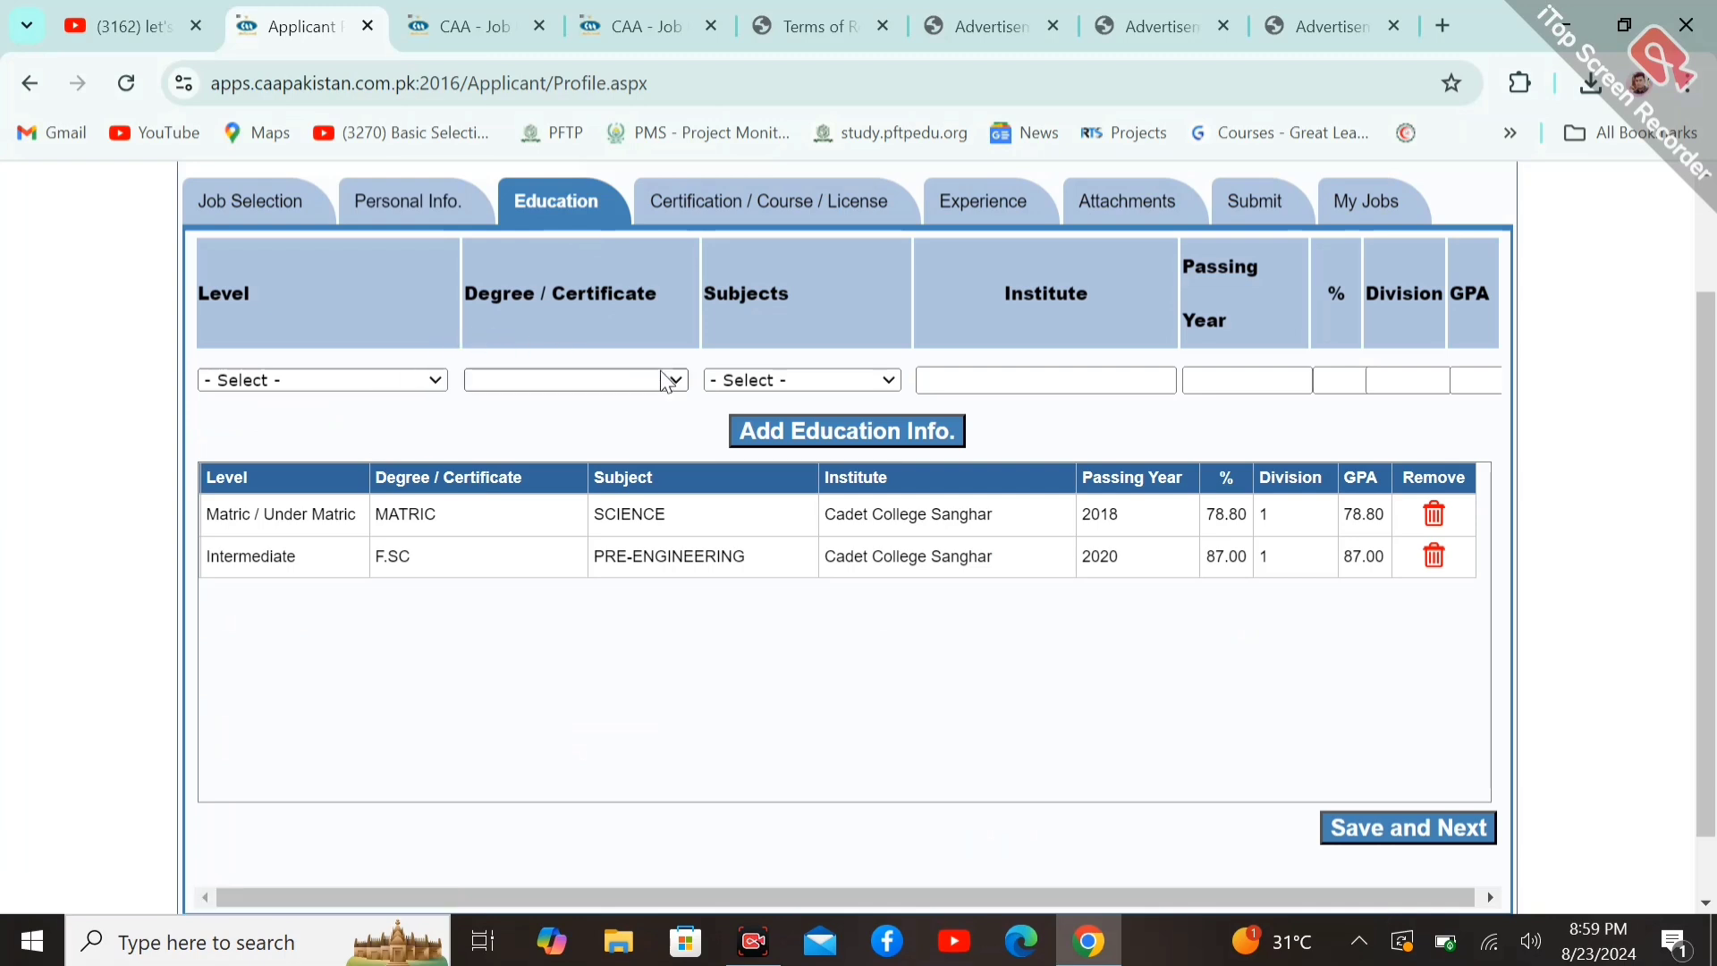
{"action": "left_click", "coordinate": [332, 380]}
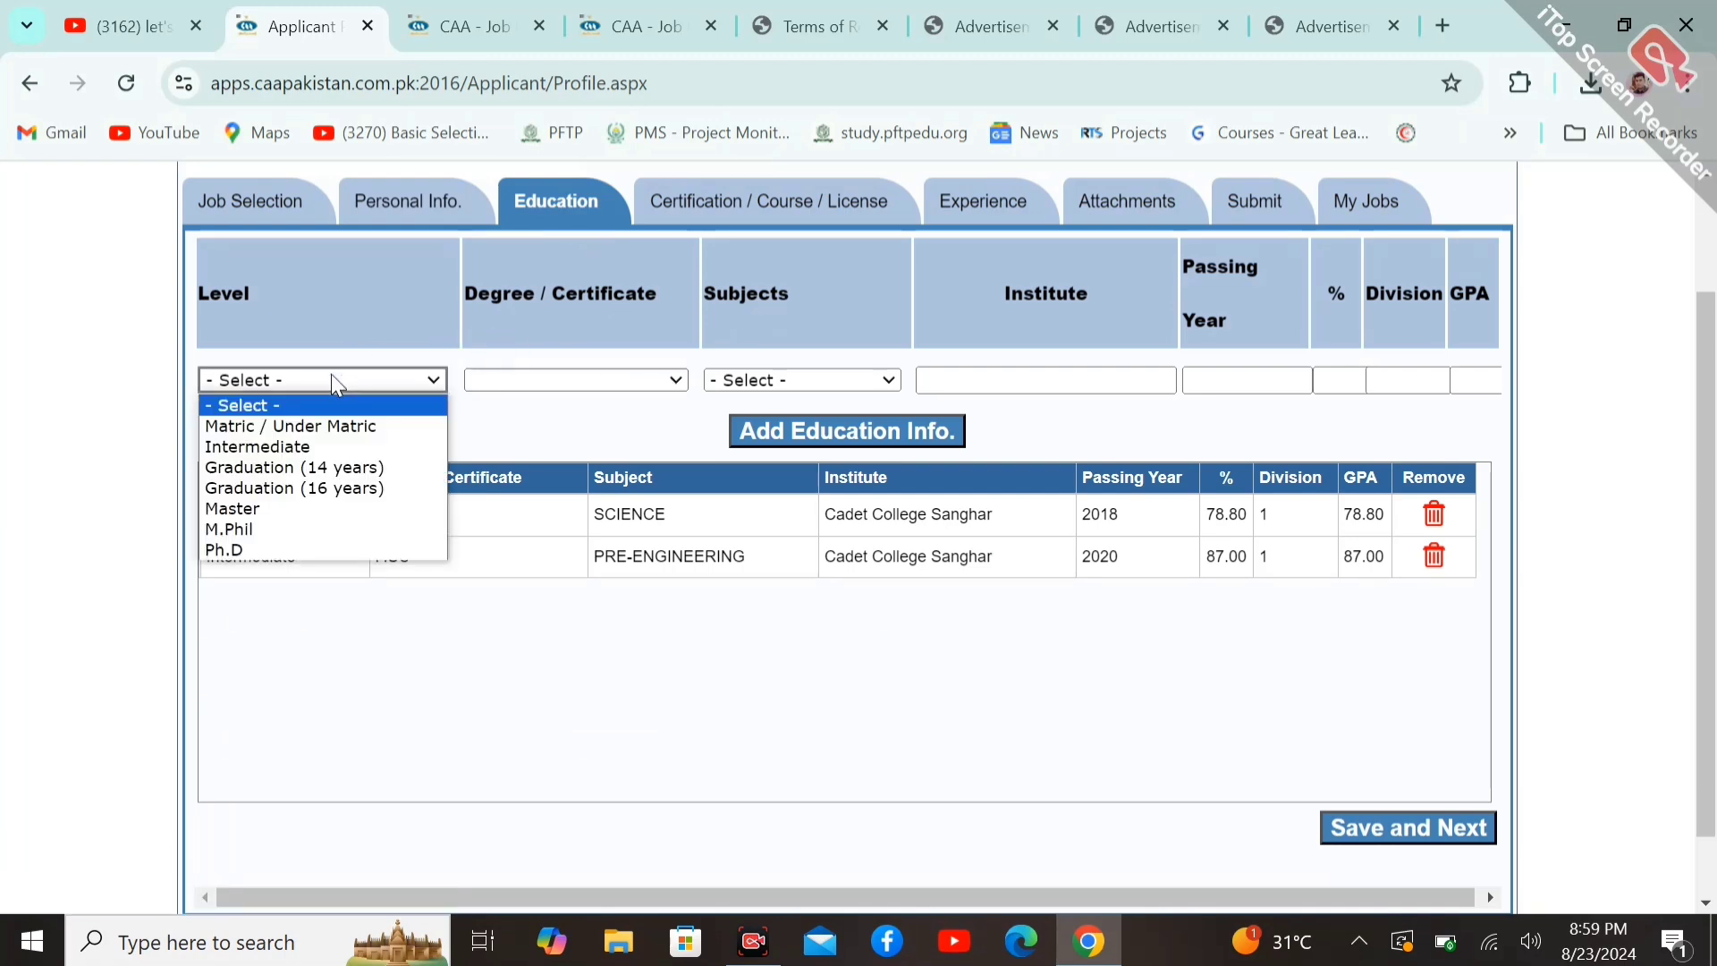
{"action": "left_click", "coordinate": [279, 426]}
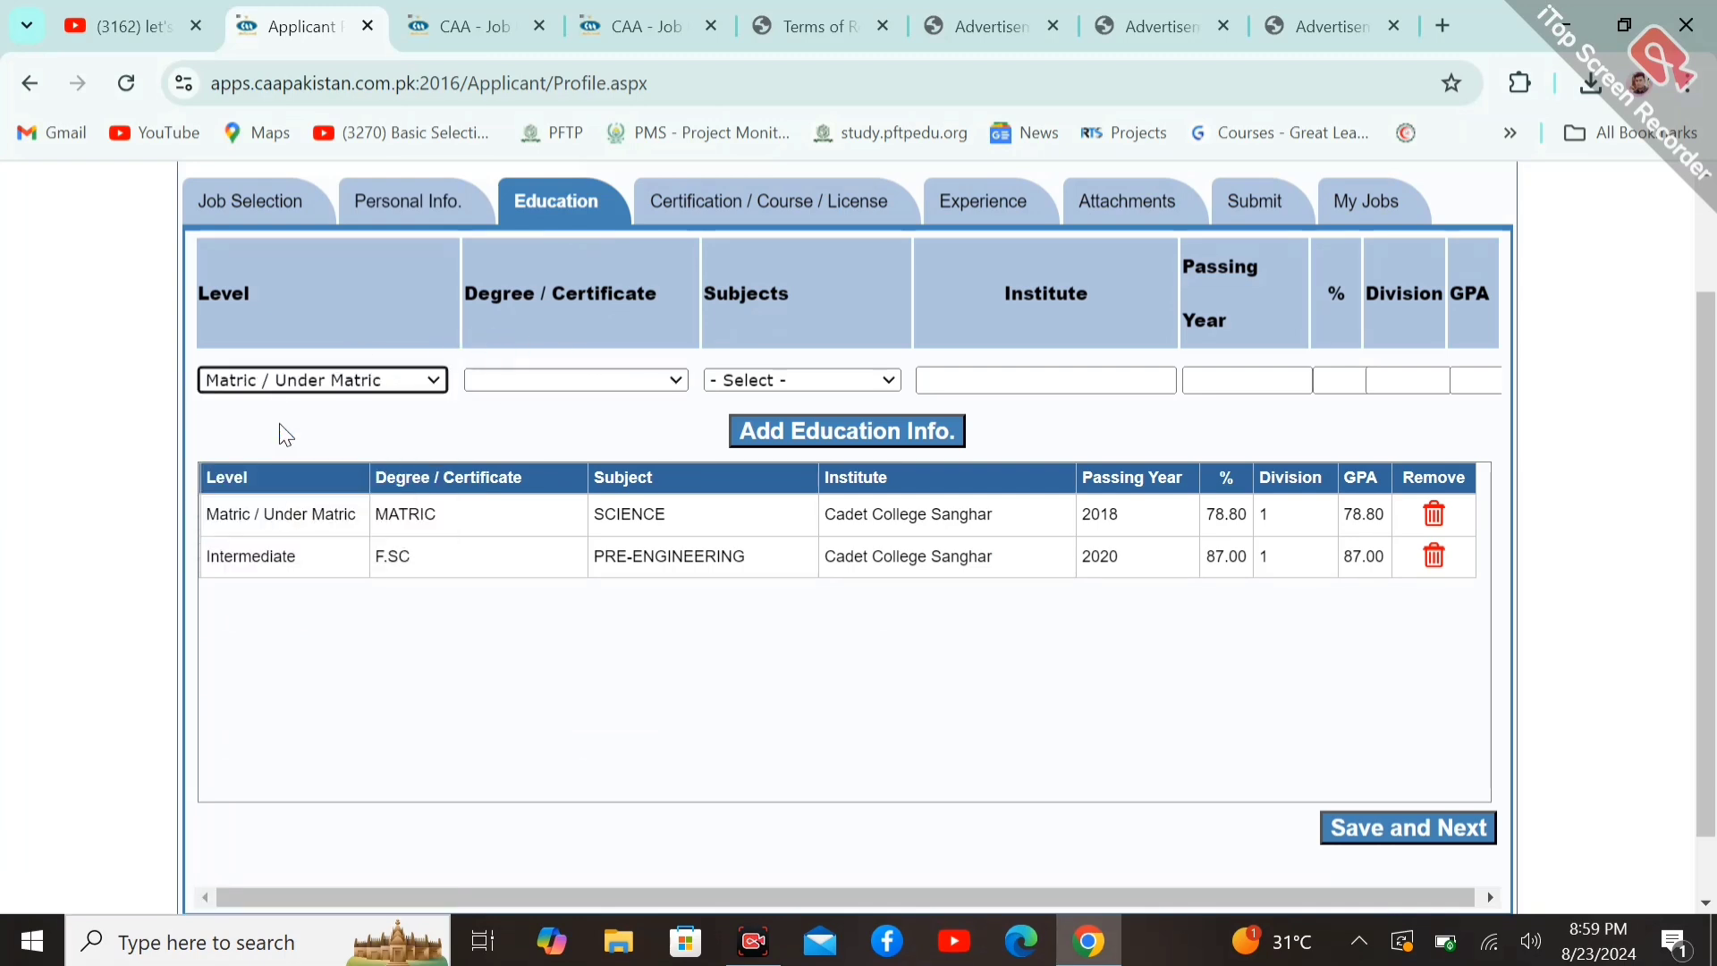
{"action": "left_click", "coordinate": [544, 377]}
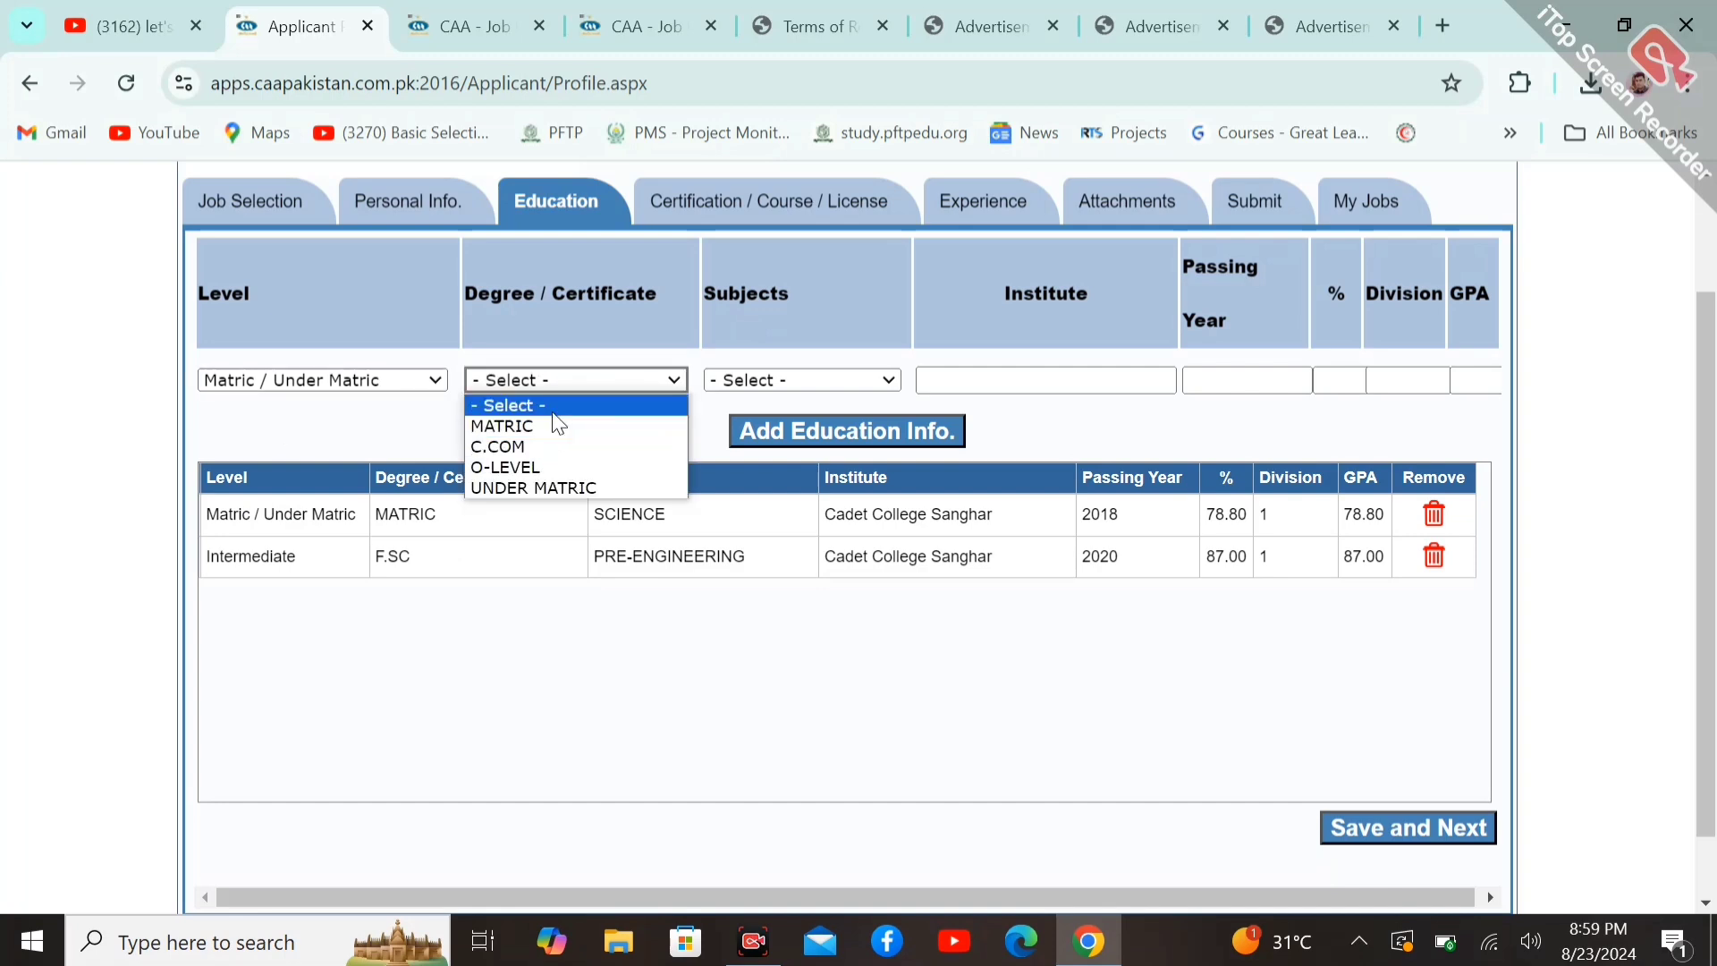
{"action": "left_click", "coordinate": [524, 431]}
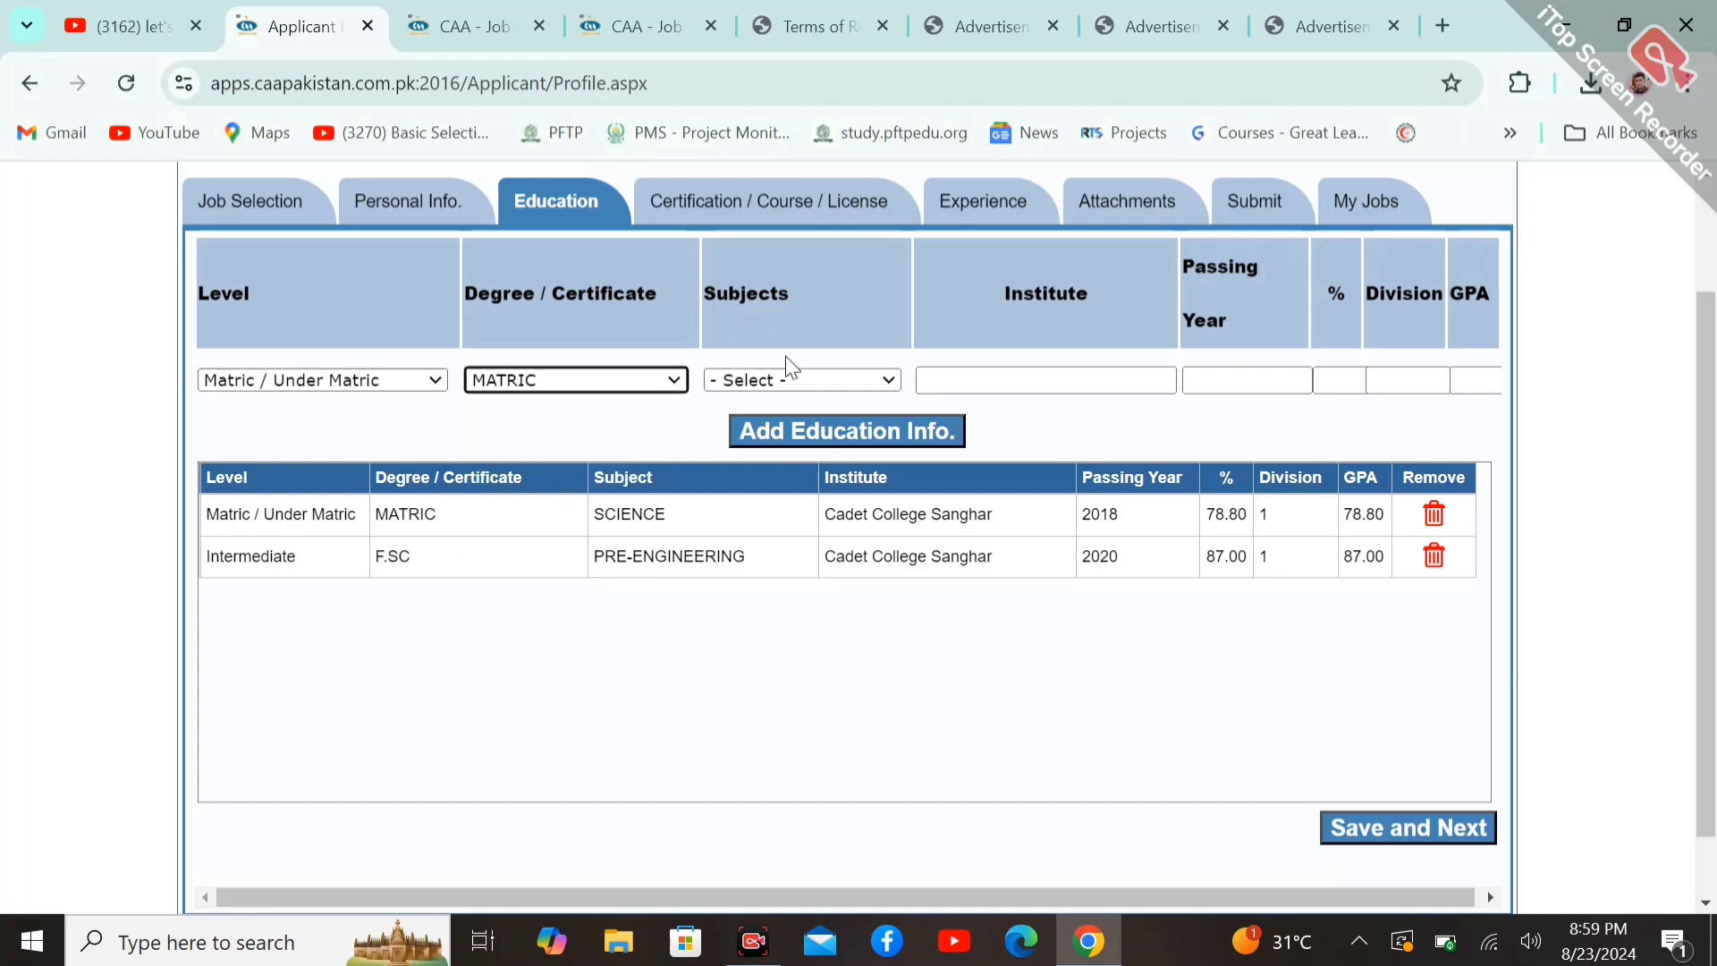
- Choose MATHEMATICS as the subject of the new education entry
{"action": "left_click", "coordinate": [760, 379]}
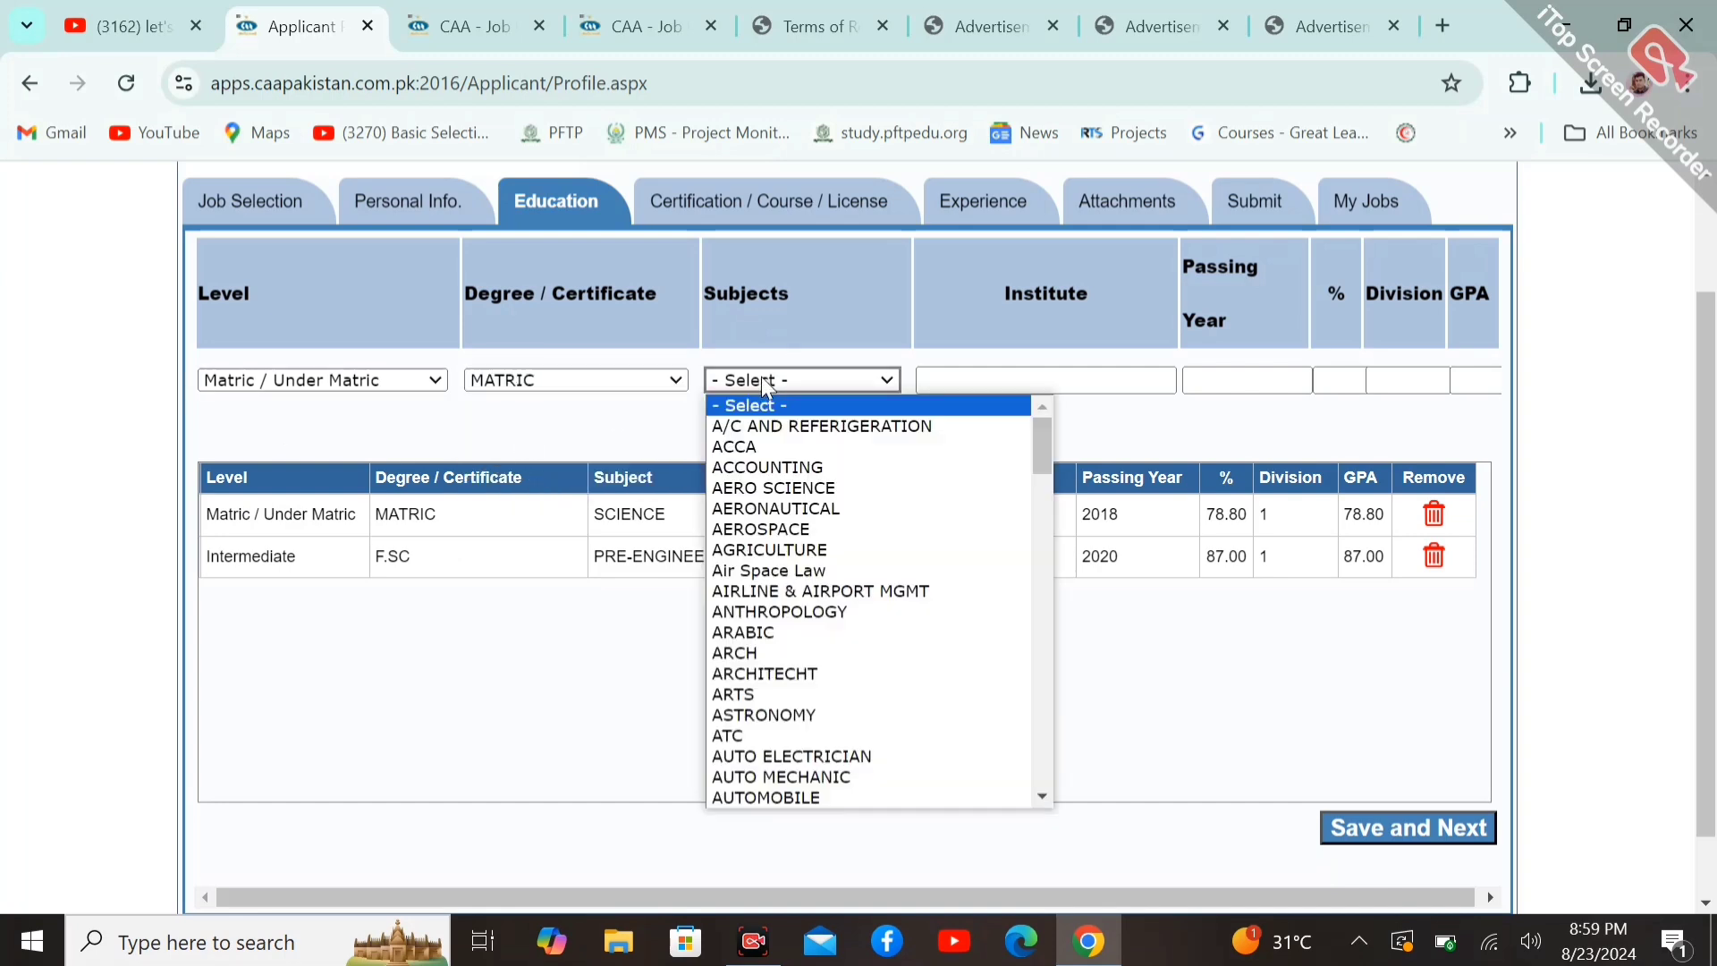
{"action": "left_click", "coordinate": [605, 401]}
{"action": "left_click", "coordinate": [846, 382]}
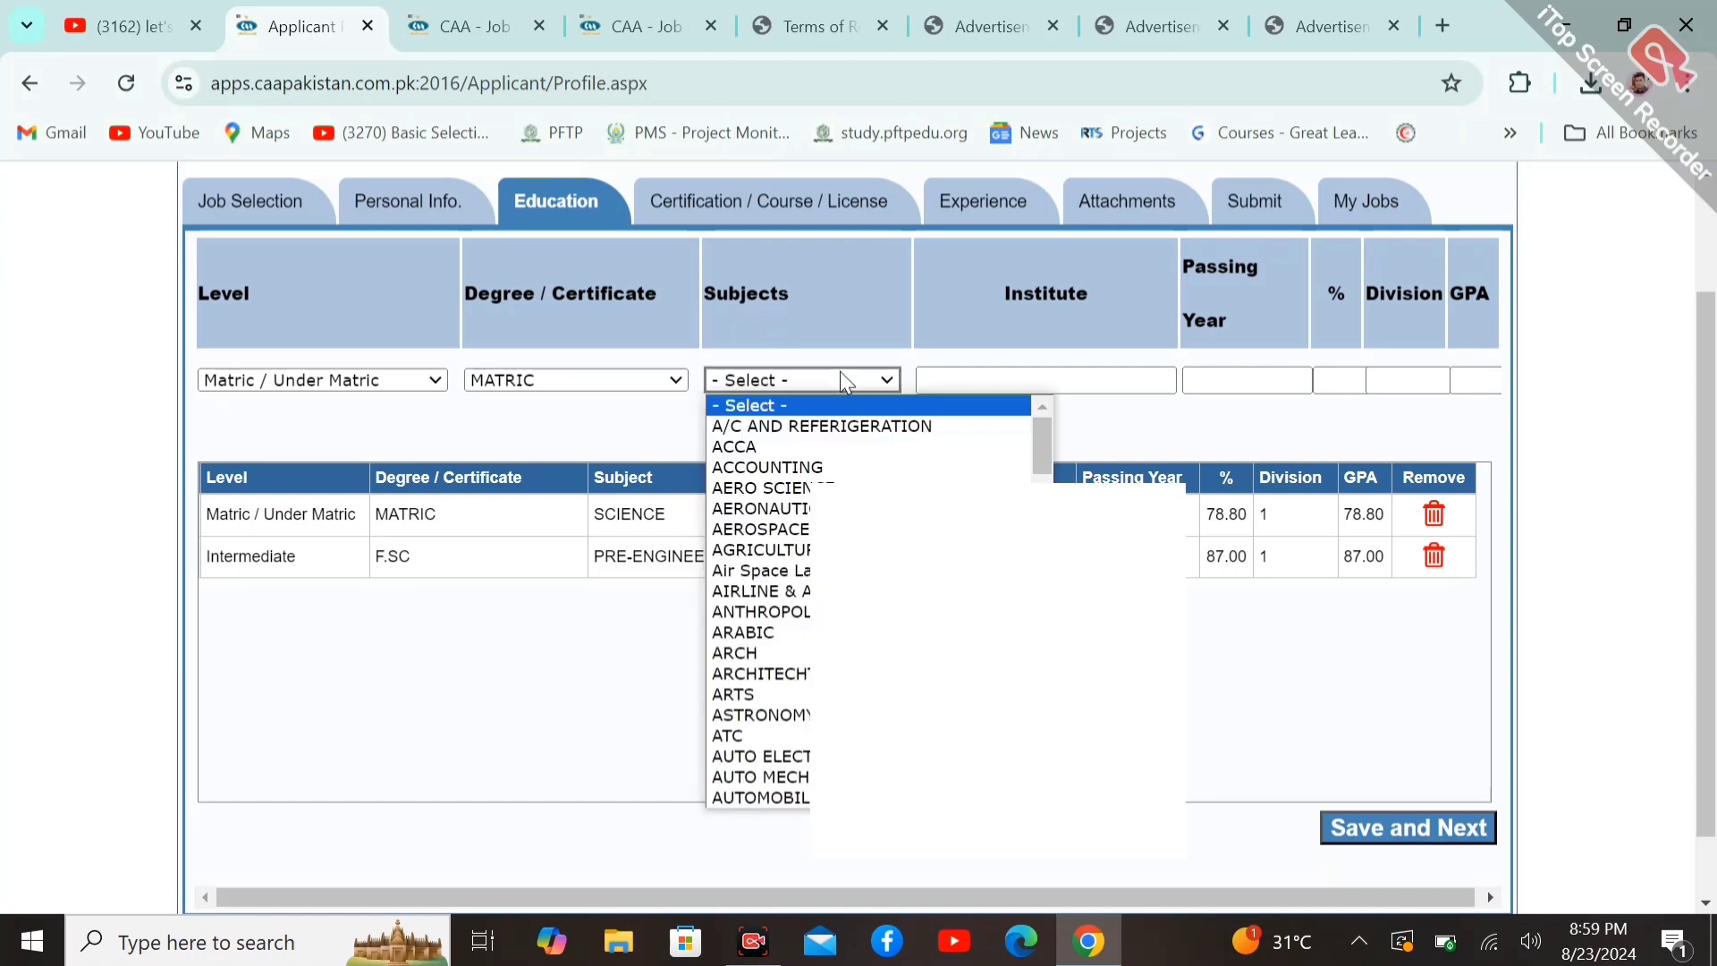
{"action": "key", "text": "m"}
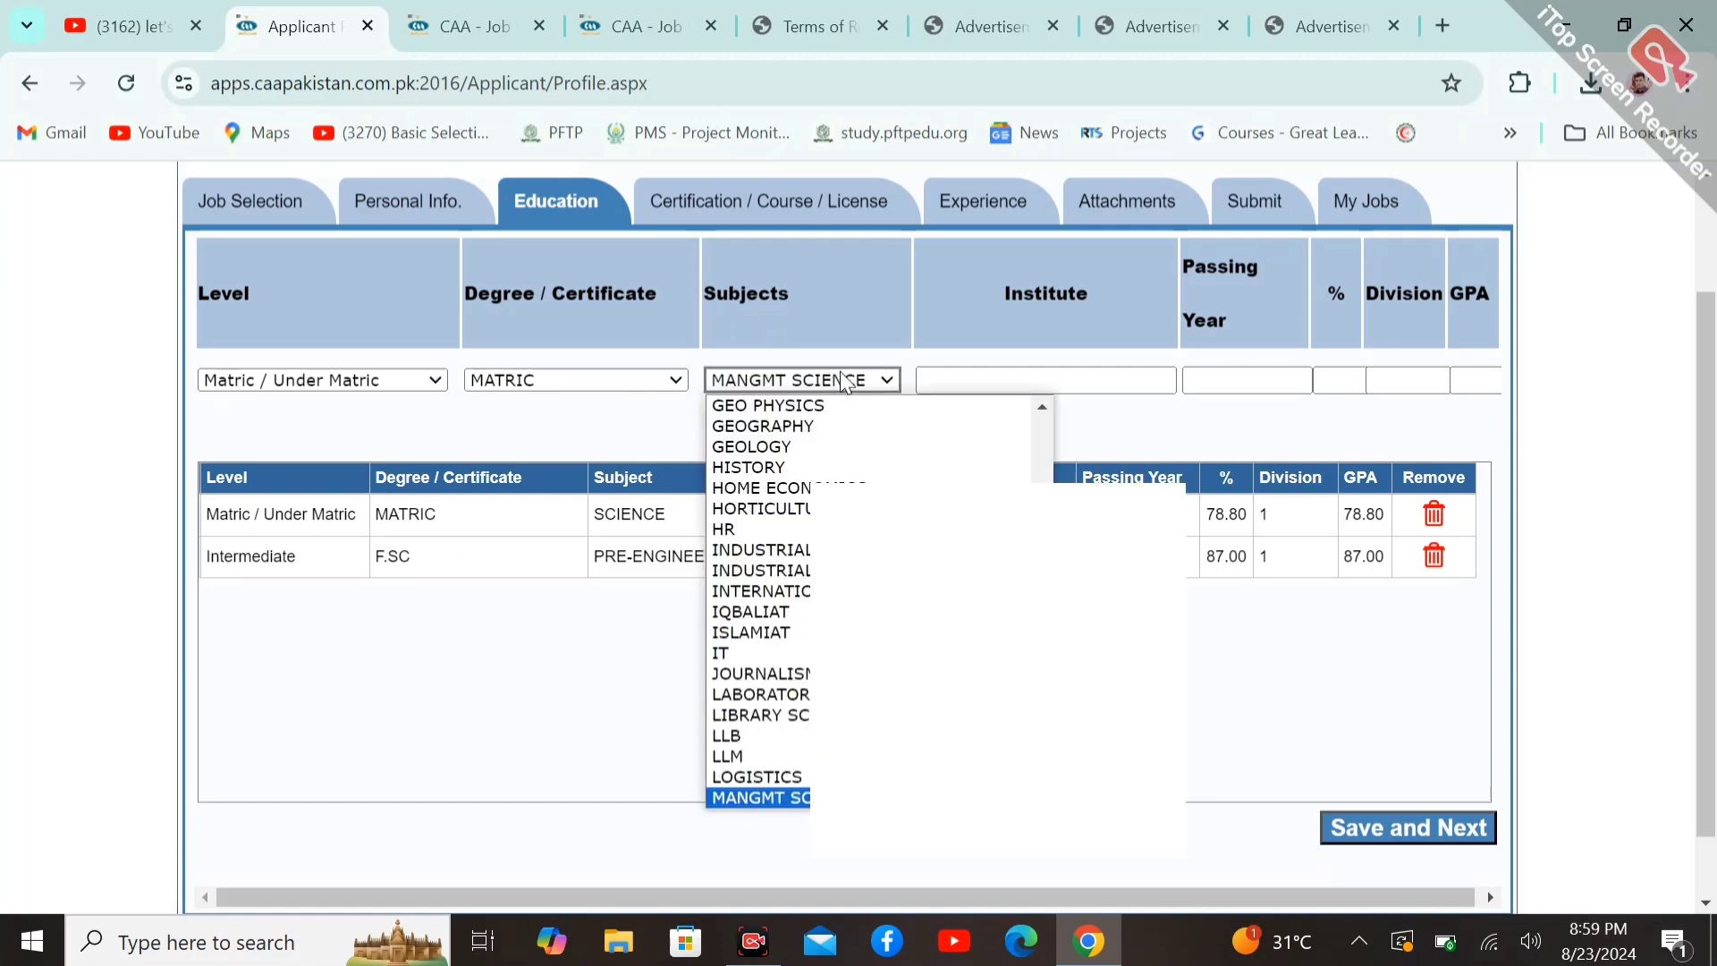
{"action": "key", "text": "m"}
{"action": "key", "text": "m"}
{"action": "key", "text": "m"}
{"action": "key", "text": "m"}
{"action": "key", "text": "m"}
{"action": "key", "text": "m"}
{"action": "key", "text": "m"}
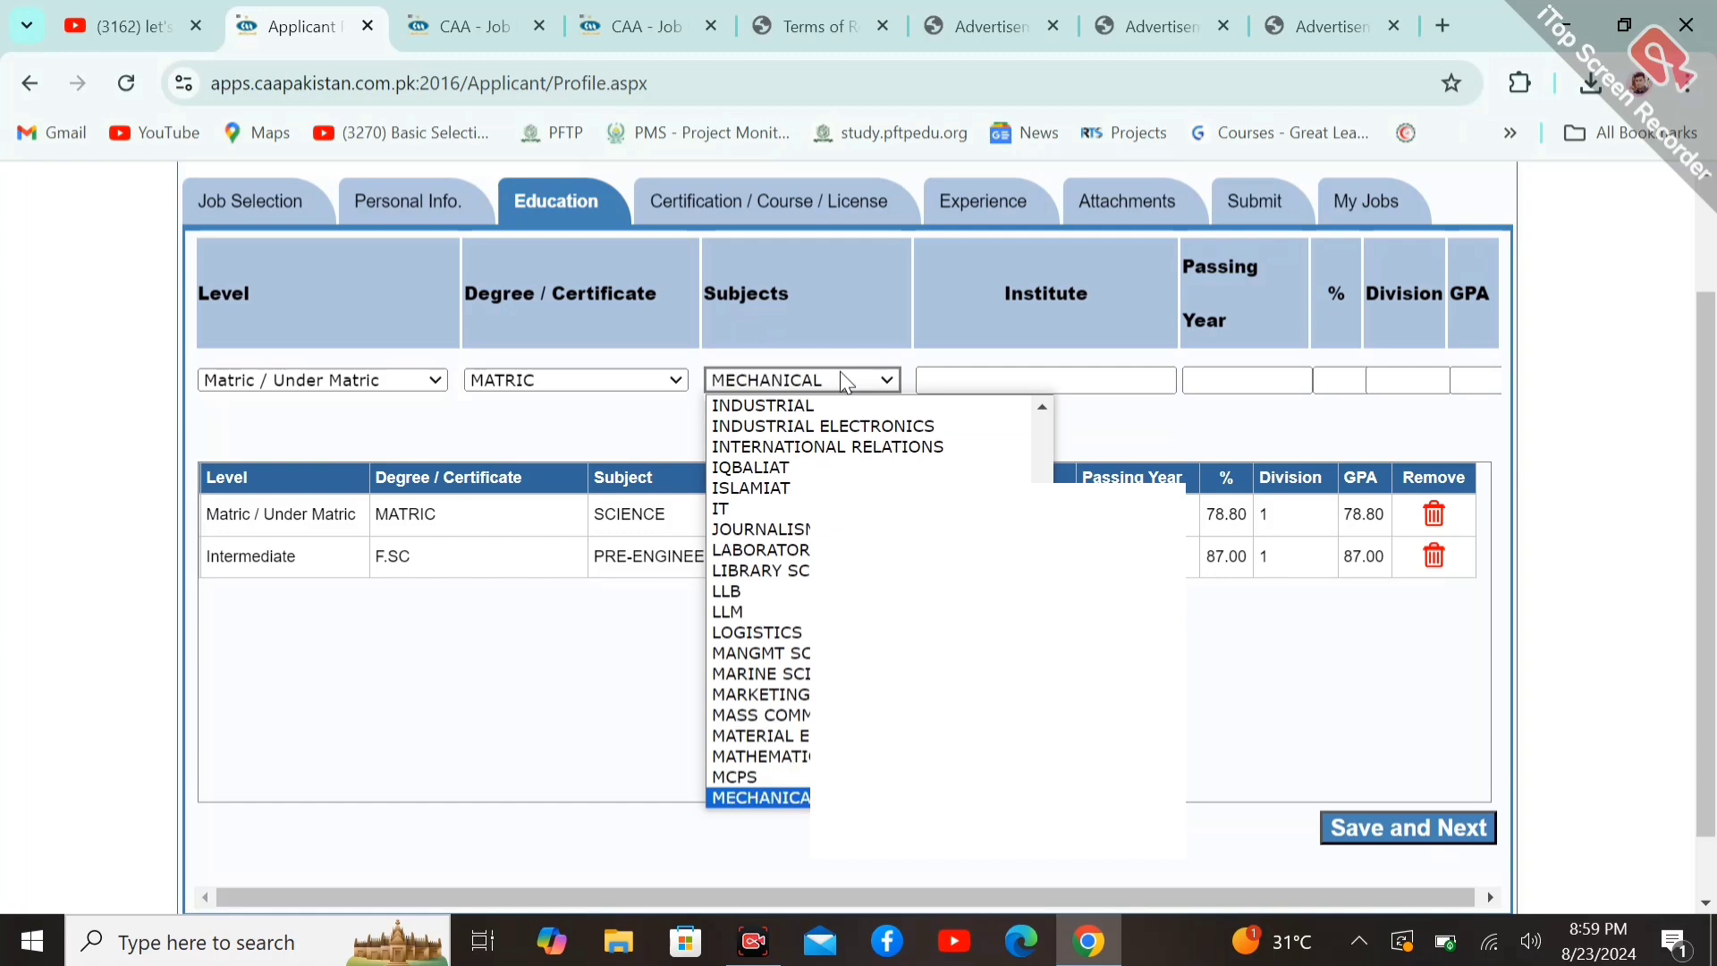
{"action": "key", "text": "Up"}
{"action": "key", "text": "Up"}
{"action": "key", "text": "Return"}
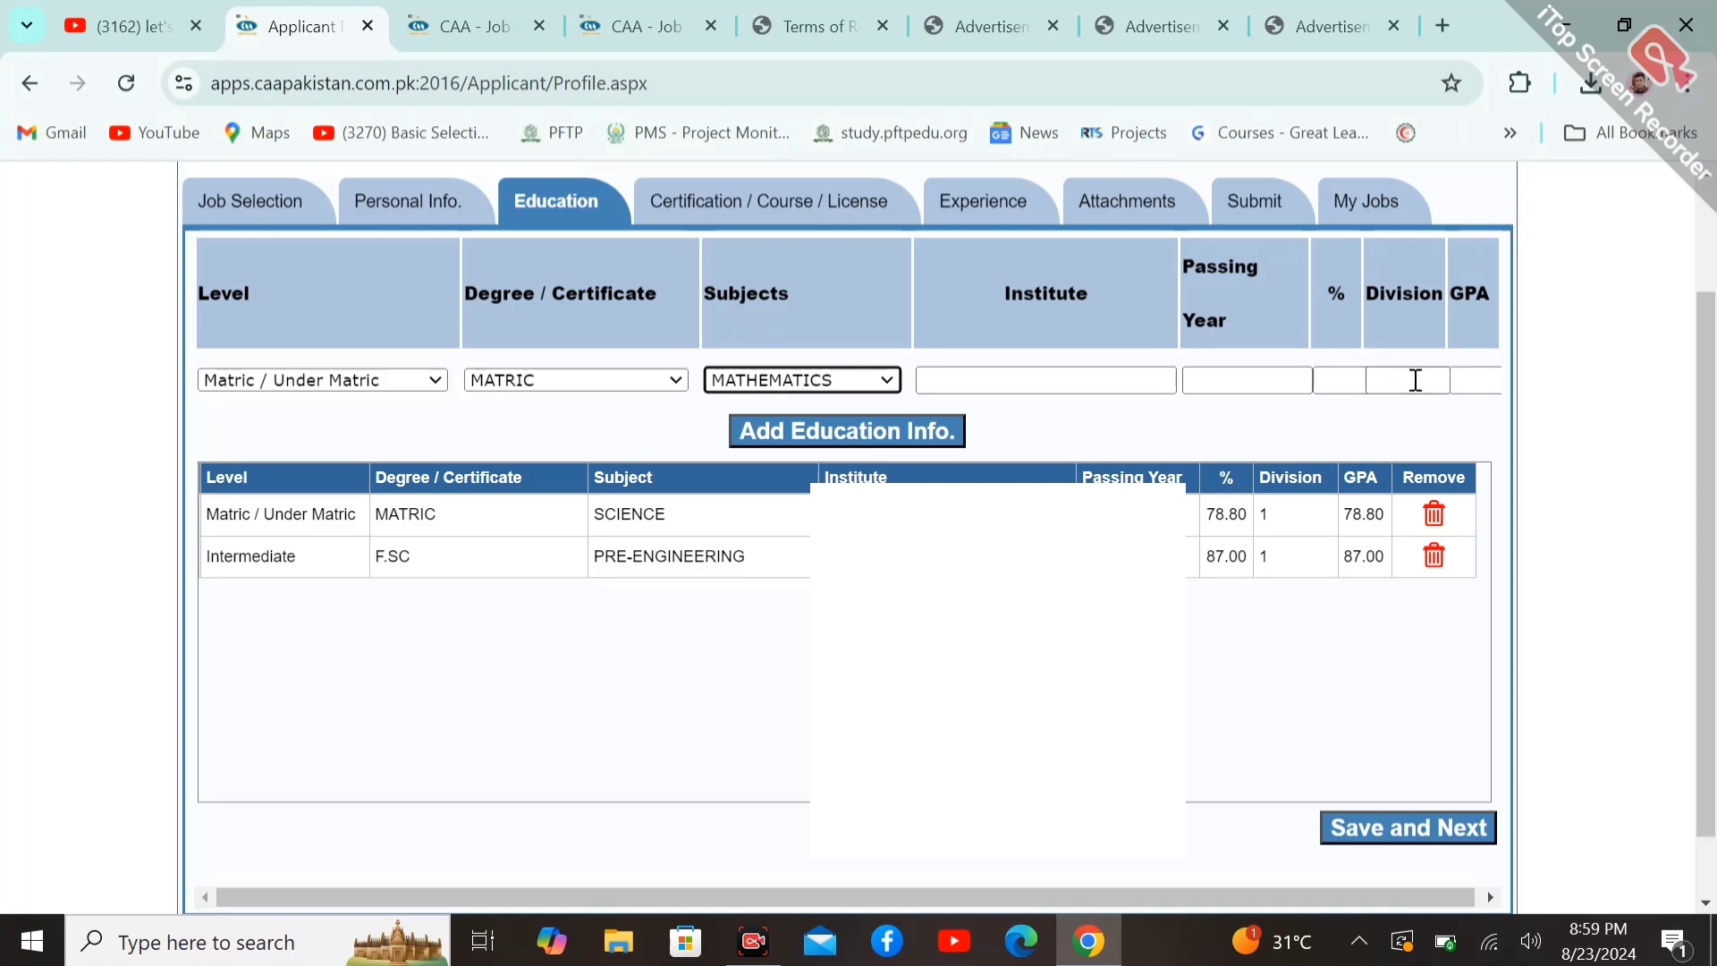
- Change the education entry's level to Graduation (16 years) and its degree to BS
{"action": "left_click", "coordinate": [404, 384]}
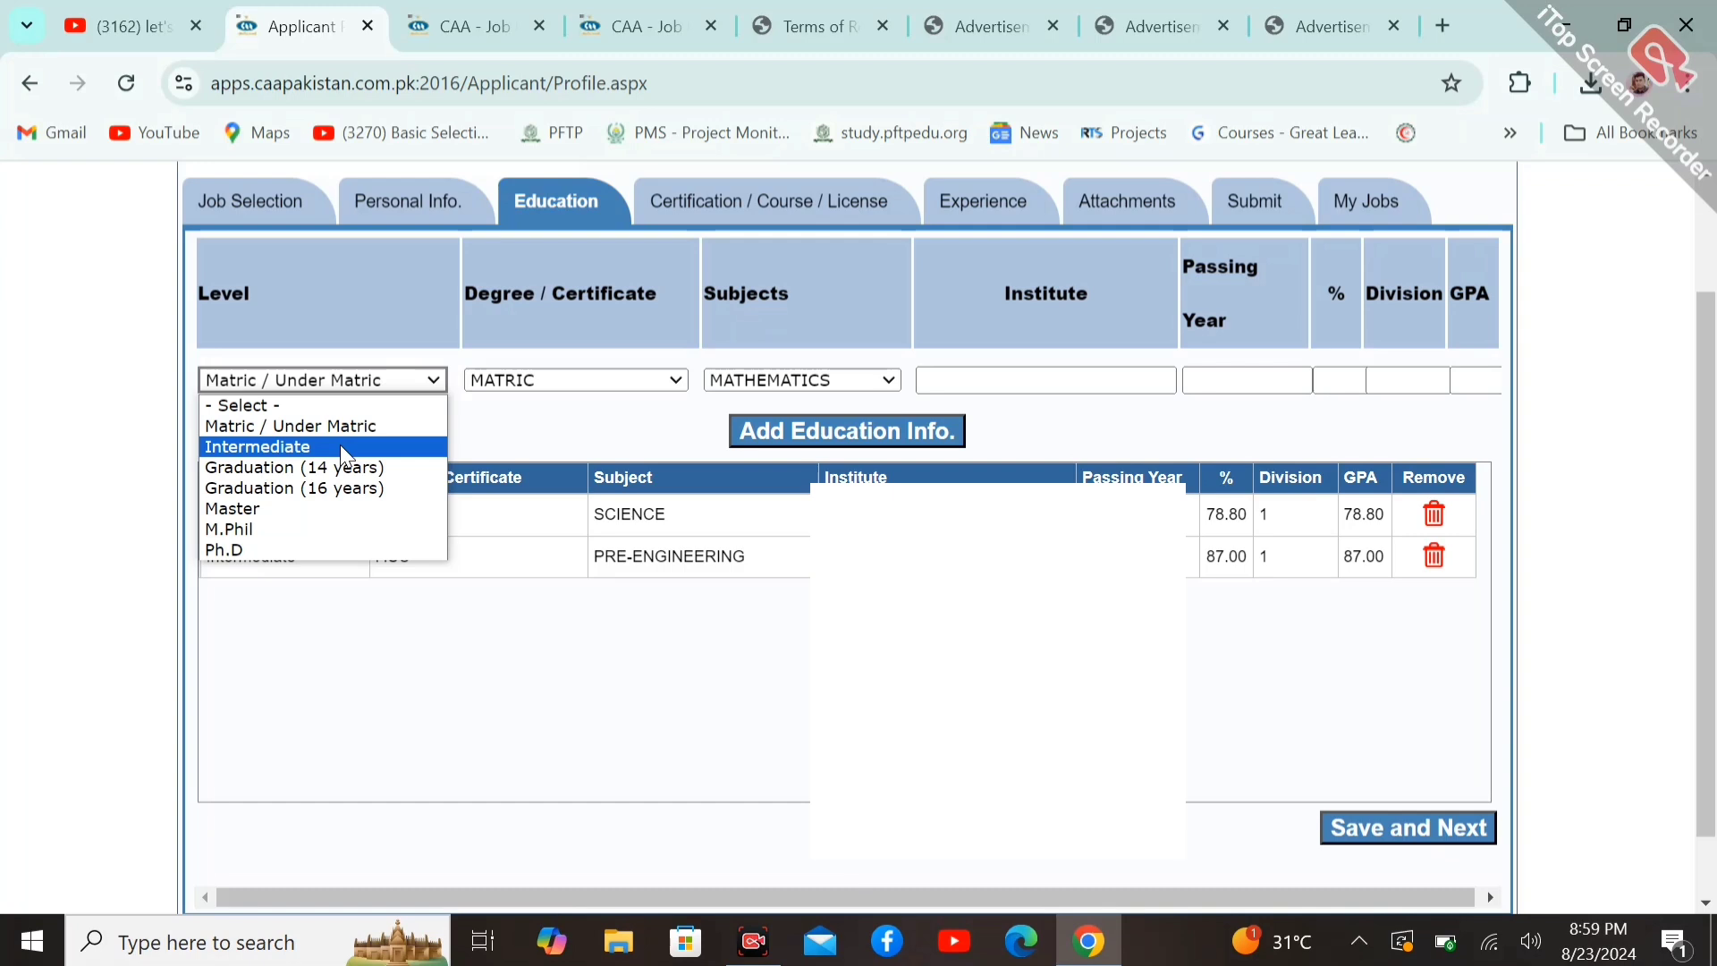
{"action": "left_click", "coordinate": [331, 497]}
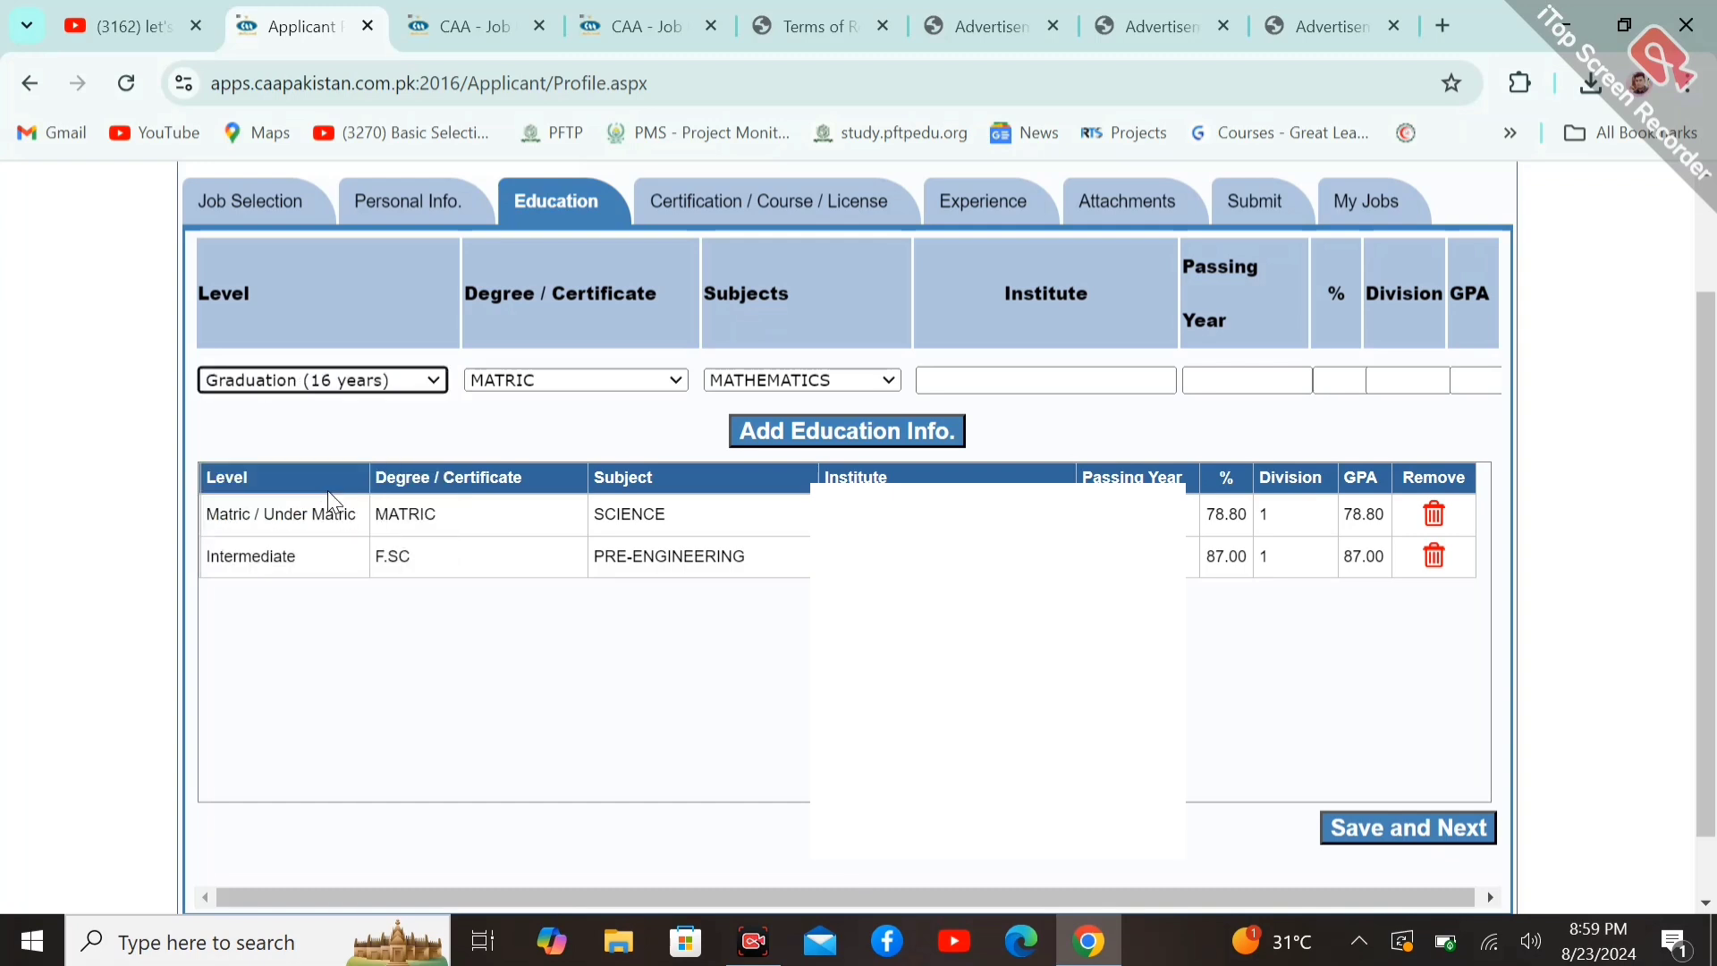
{"action": "left_click", "coordinate": [508, 384]}
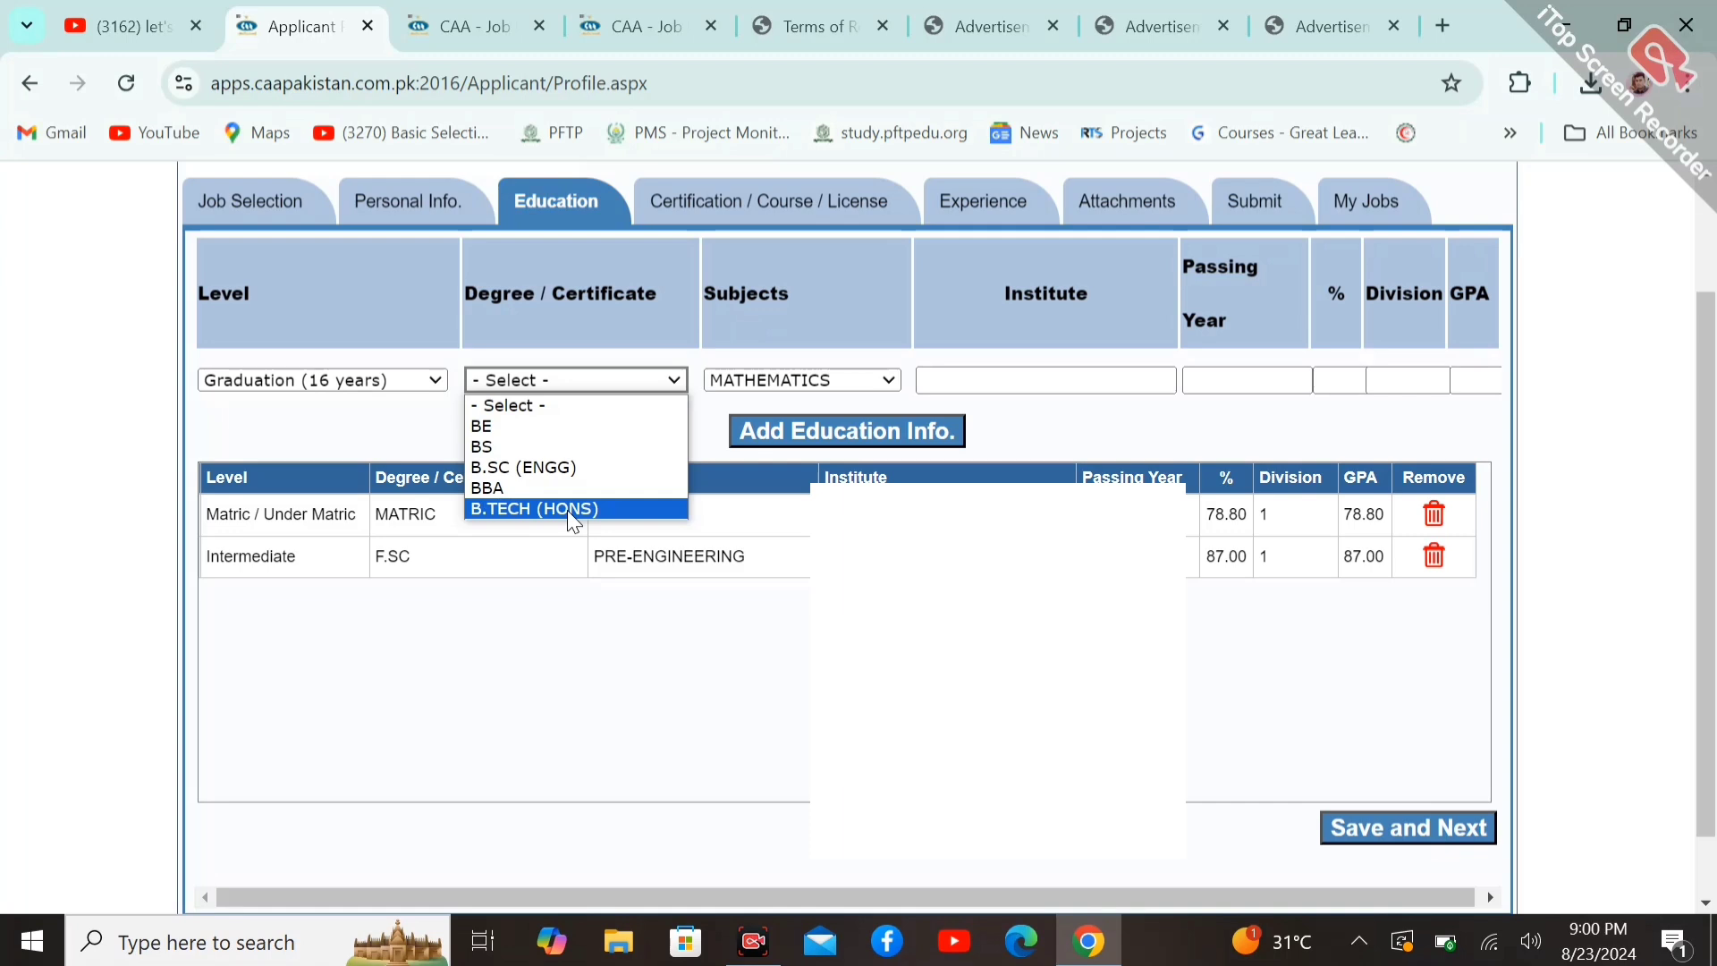
{"action": "left_click", "coordinate": [572, 443]}
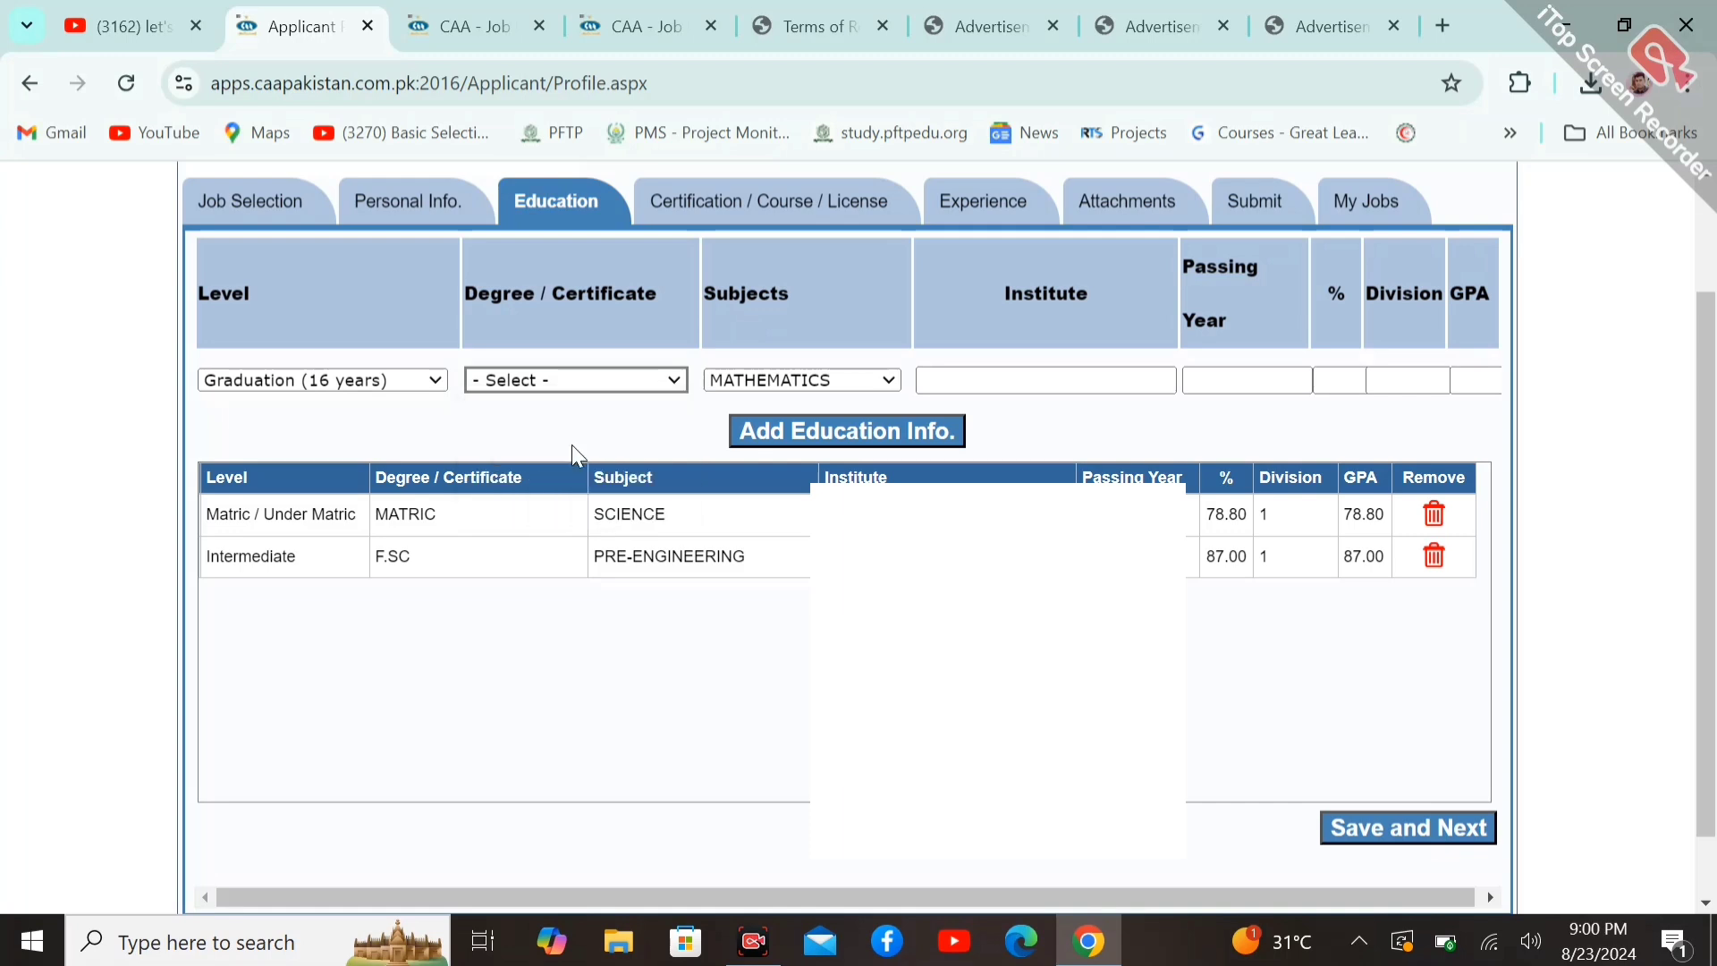
- Choose COMPUTER SCIENCE as the subject of the BS education entry
{"action": "left_click", "coordinate": [815, 384]}
{"action": "key", "text": "c"}
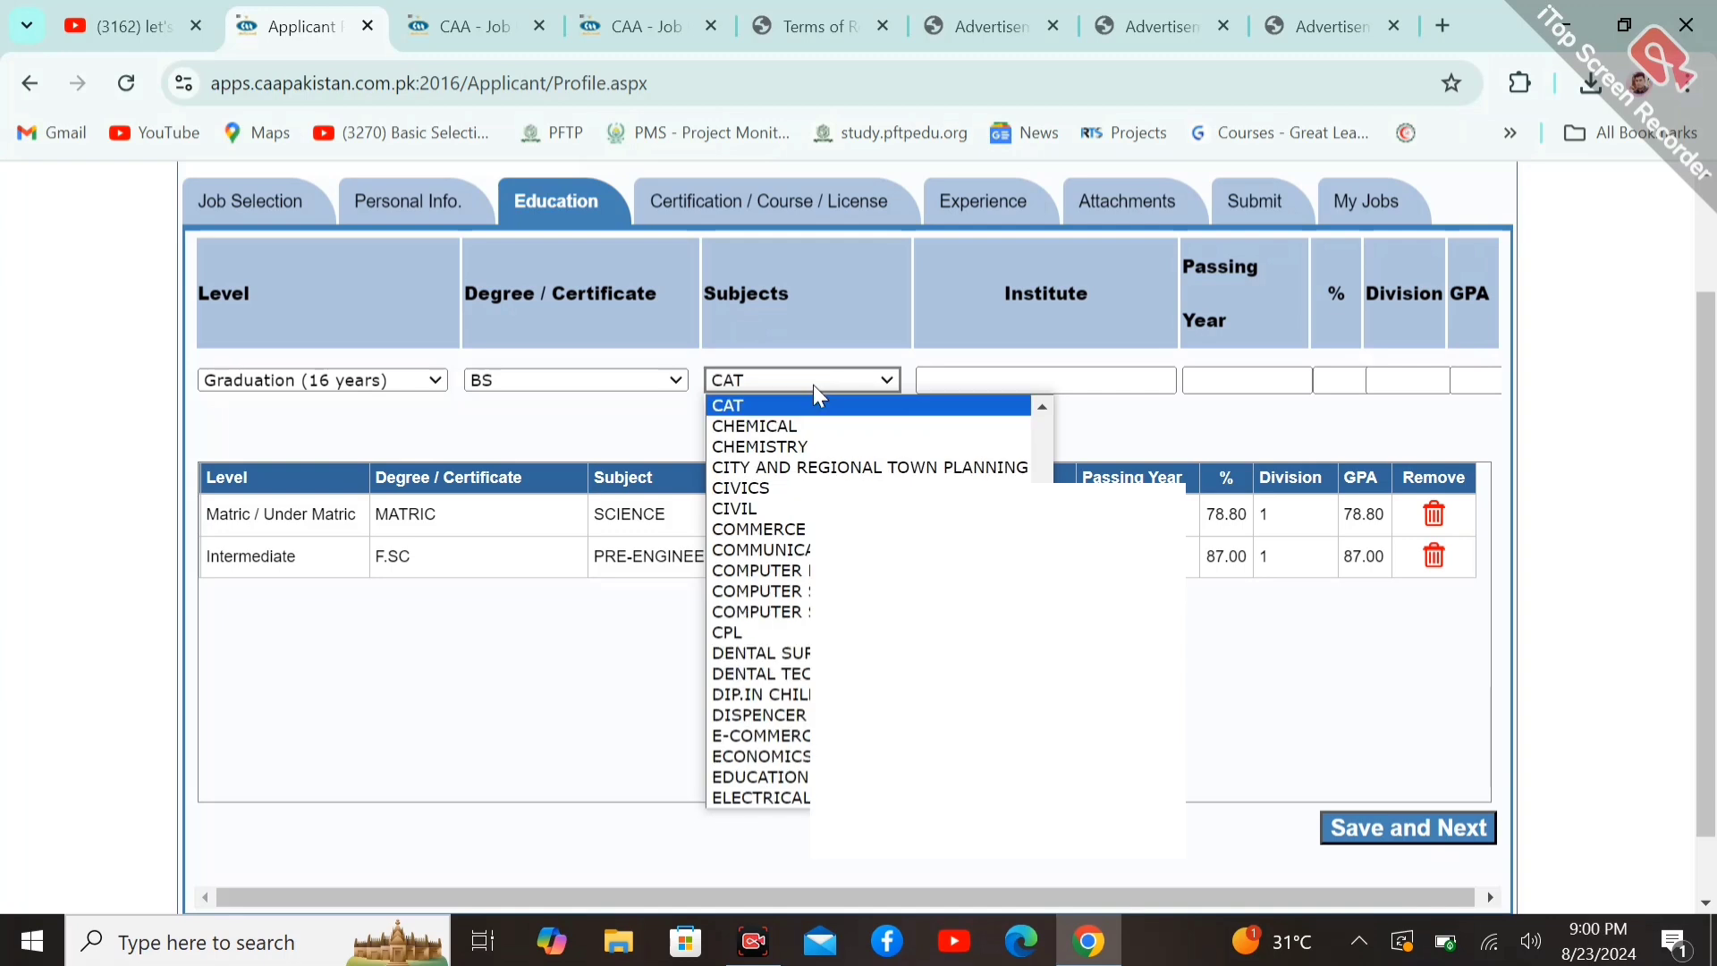
{"action": "key", "text": "Down"}
{"action": "key", "text": "Down"}
{"action": "key", "text": "Down"}
{"action": "key", "text": "Down"}
{"action": "key", "text": "Down"}
{"action": "key", "text": "Down"}
{"action": "key", "text": "Down"}
{"action": "key", "text": "Down"}
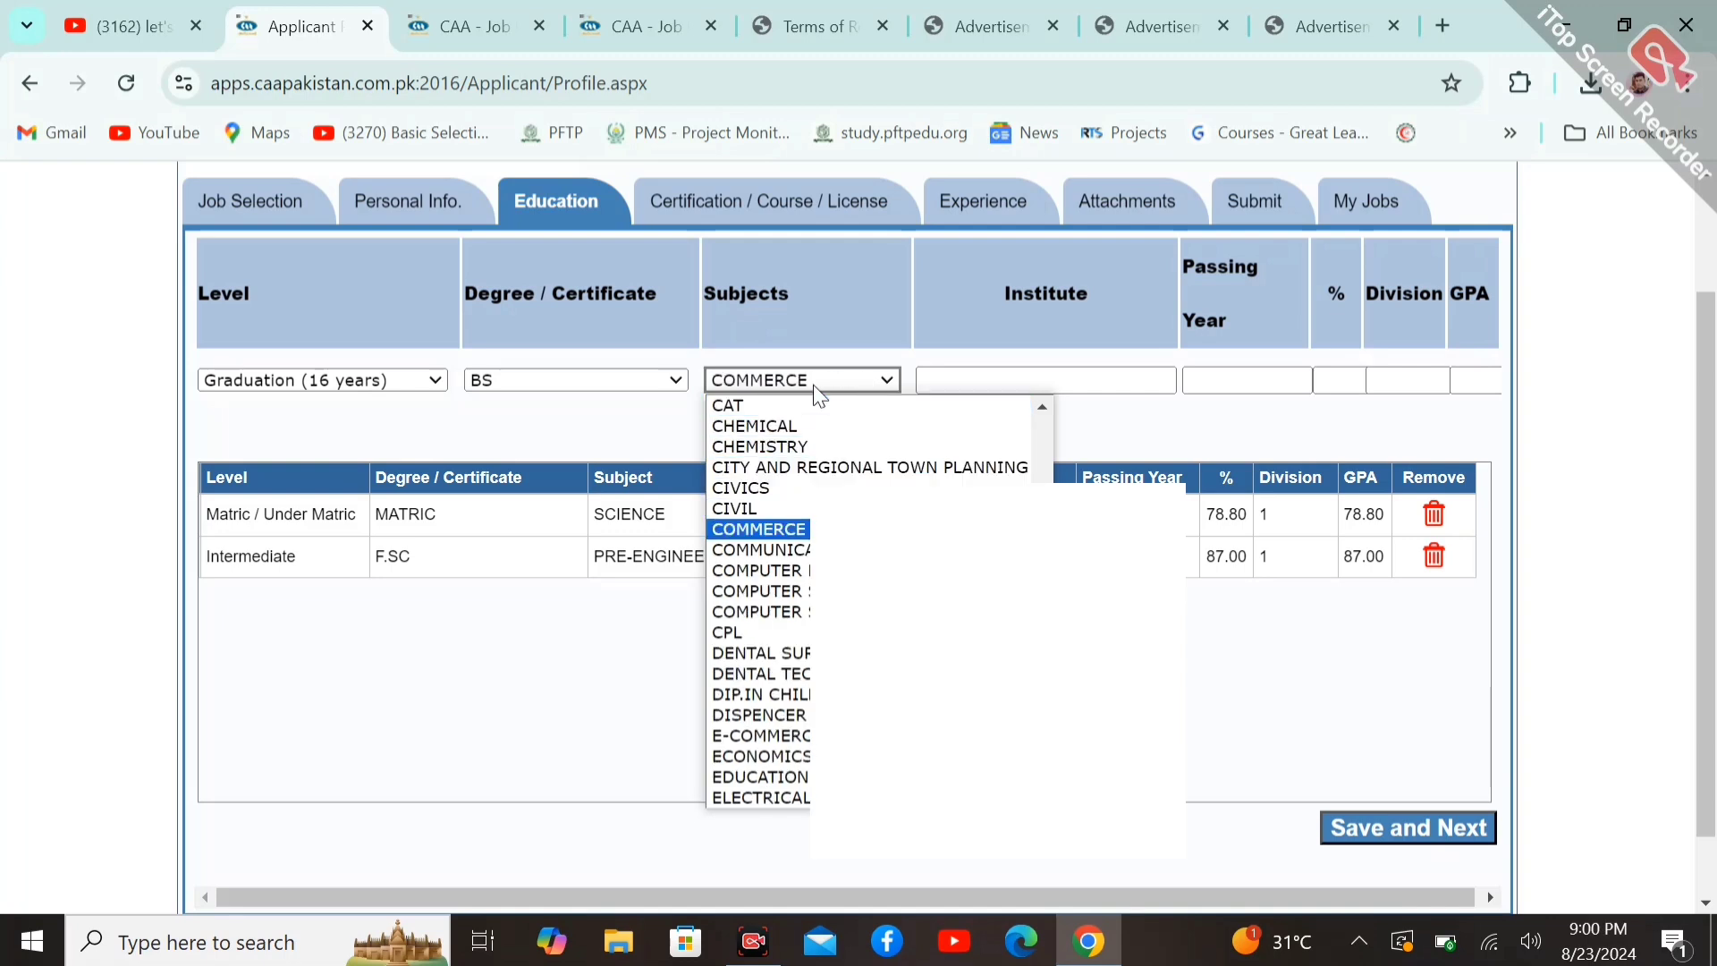
{"action": "key", "text": "Down"}
{"action": "key", "text": "Return"}
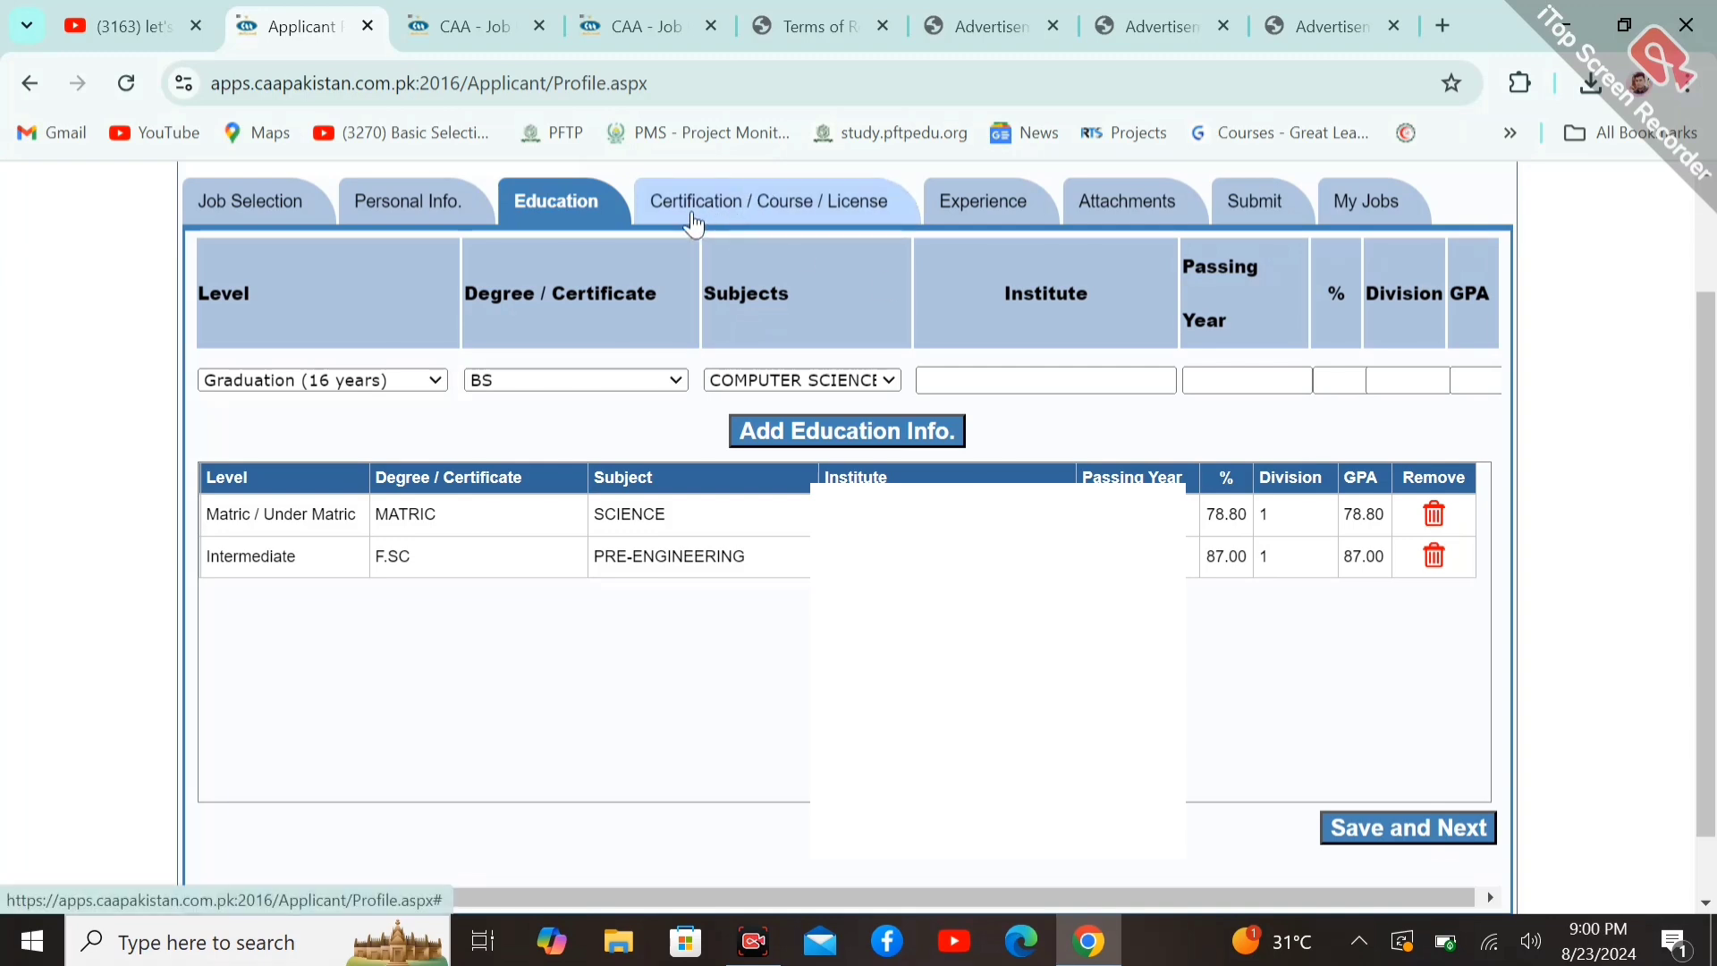
- Examine the entry fields for certifications, courses or licences and those for work experience
{"action": "left_click", "coordinate": [769, 224]}
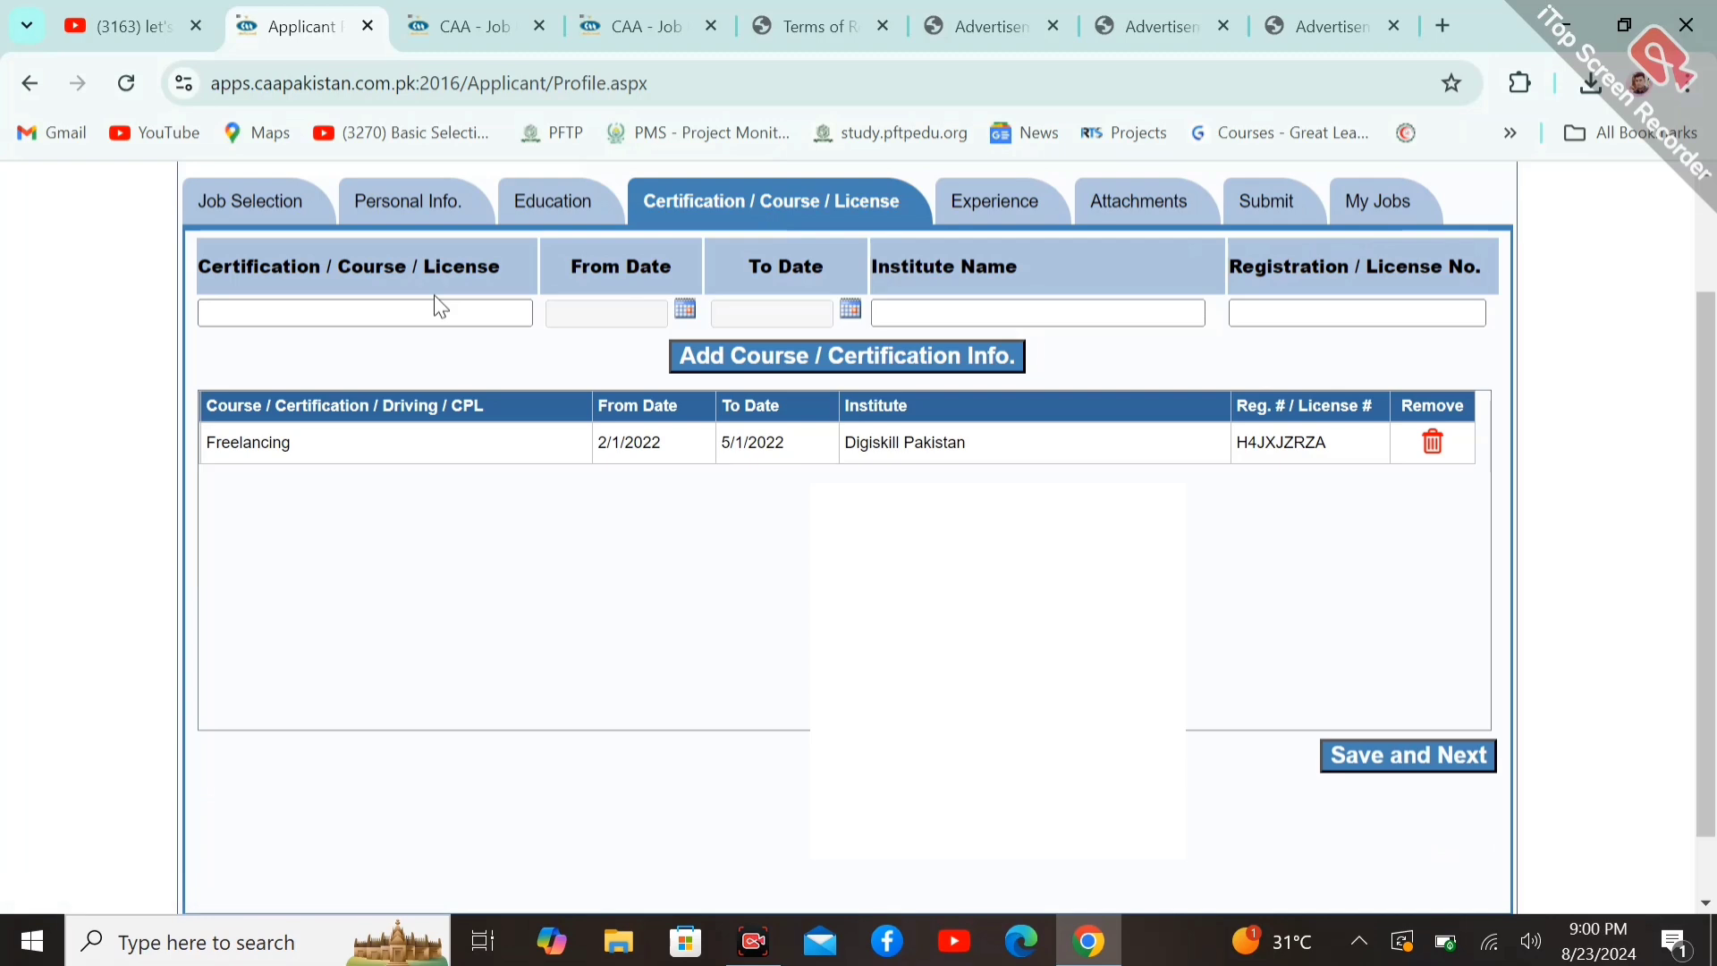
{"action": "left_click", "coordinate": [316, 316]}
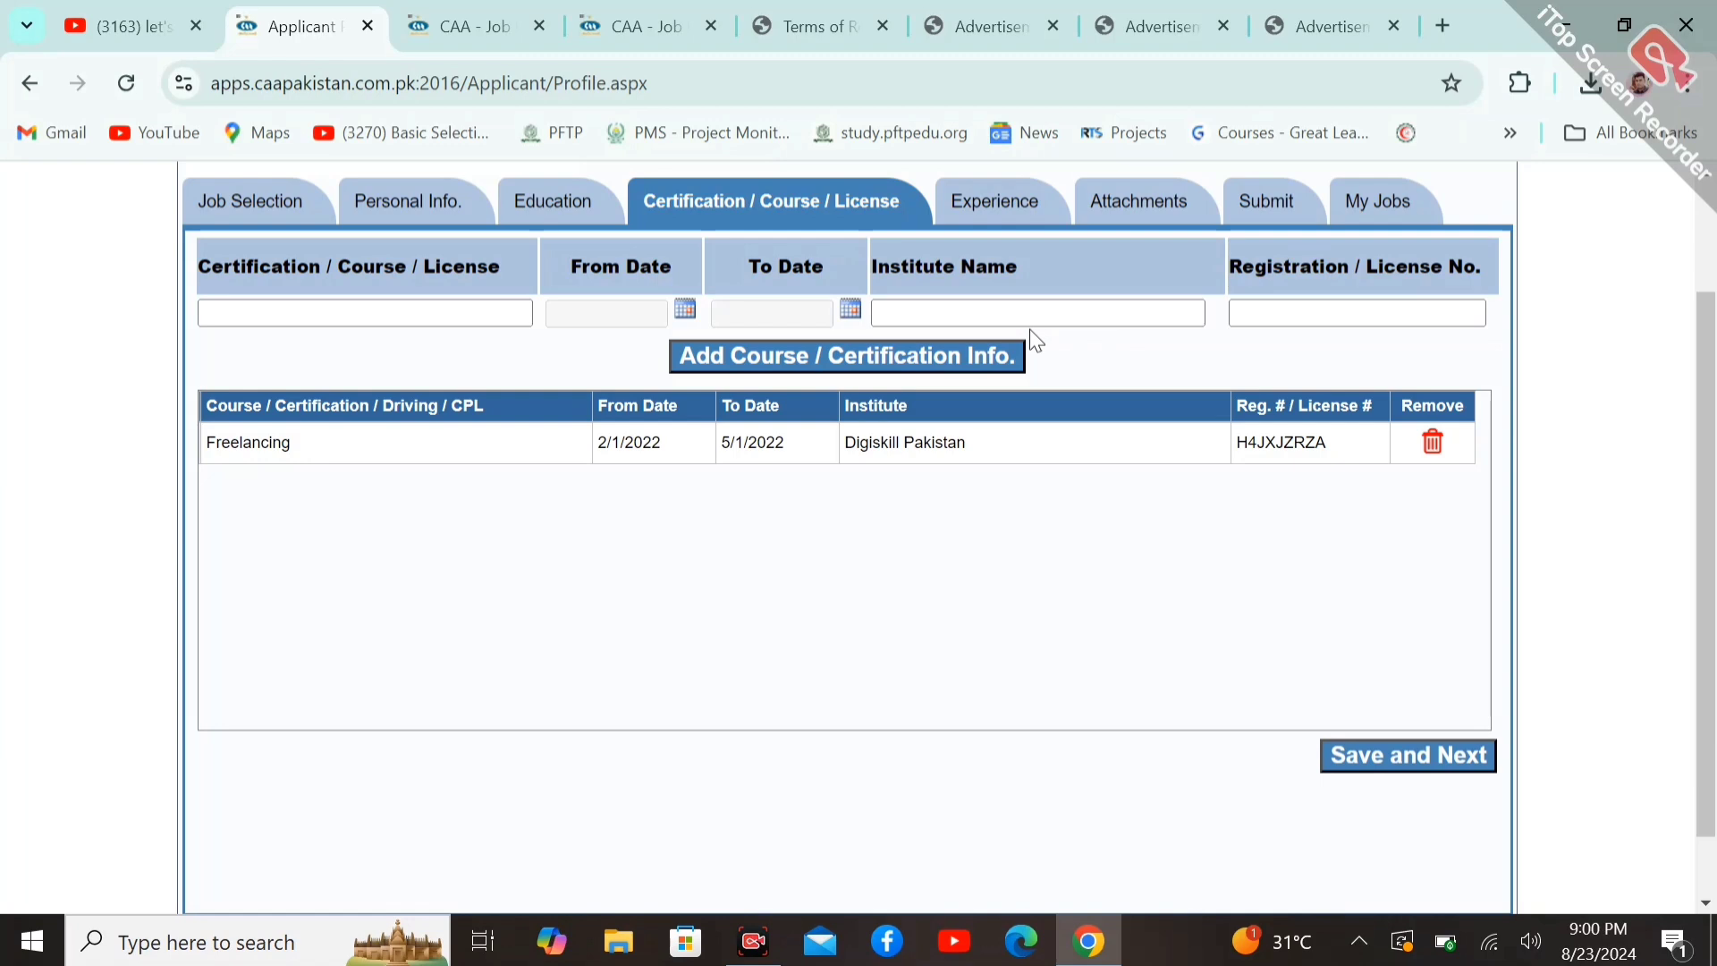
{"action": "left_click", "coordinate": [1365, 315]}
{"action": "left_click", "coordinate": [1016, 207]}
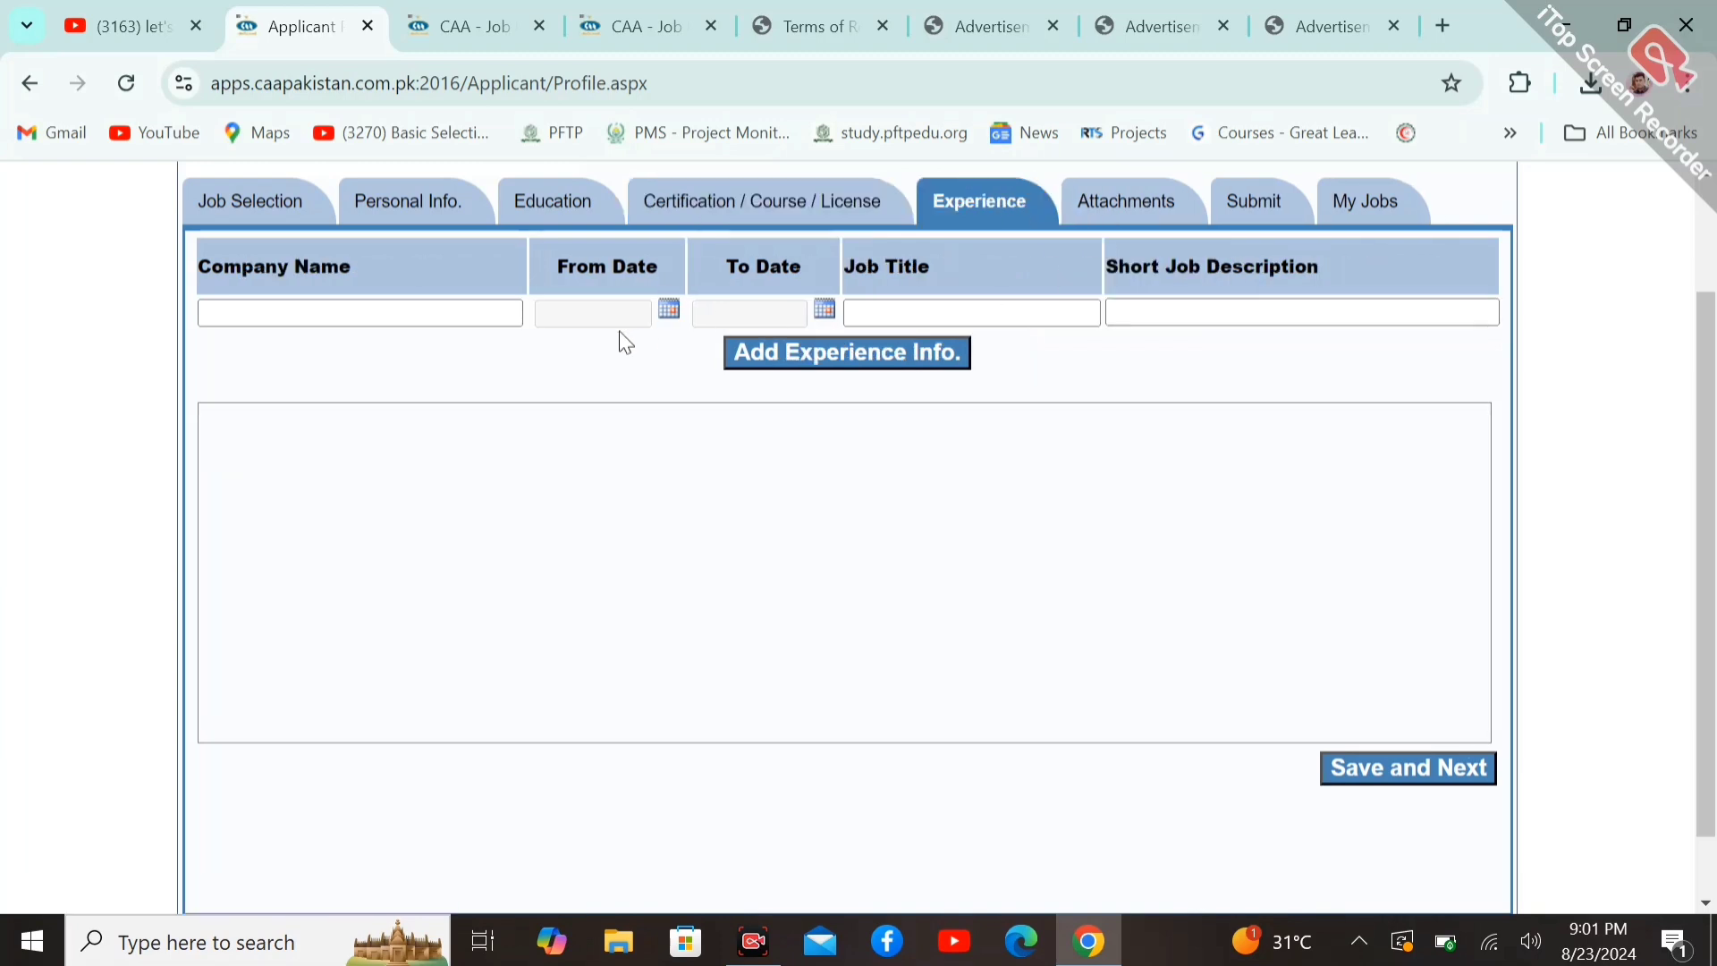
{"action": "left_click", "coordinate": [421, 311]}
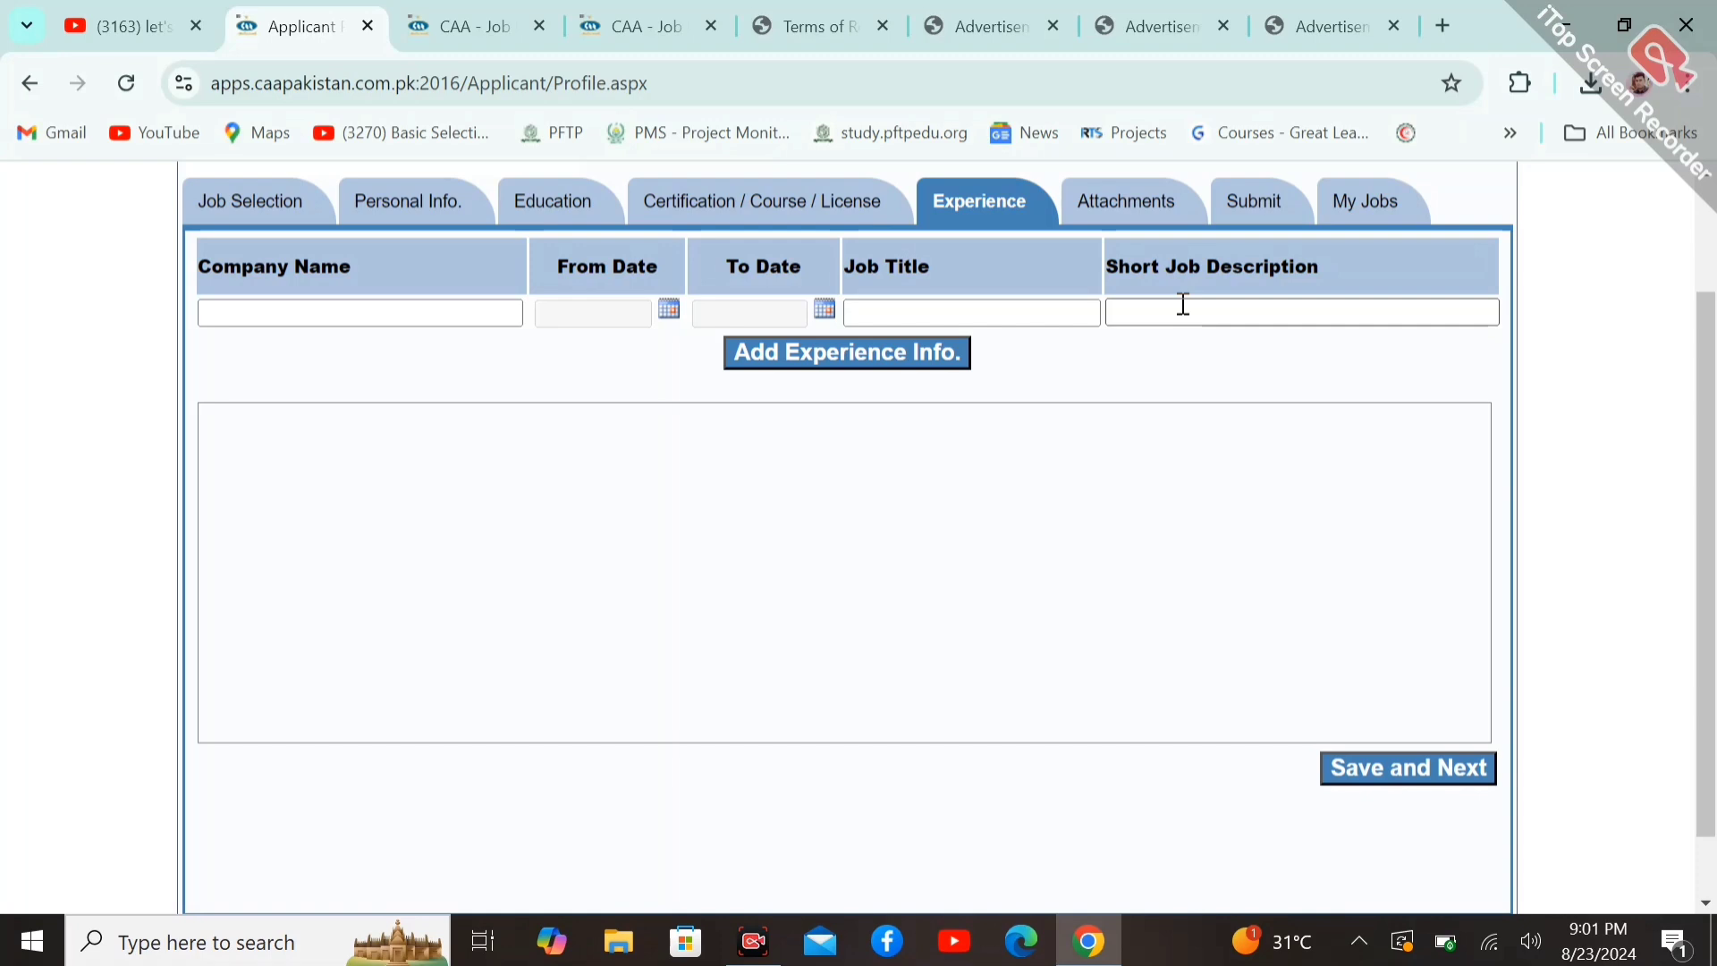
- Read the document upload rules in the Attachments section and check the files attached to the profile
{"action": "left_click", "coordinate": [1129, 217]}
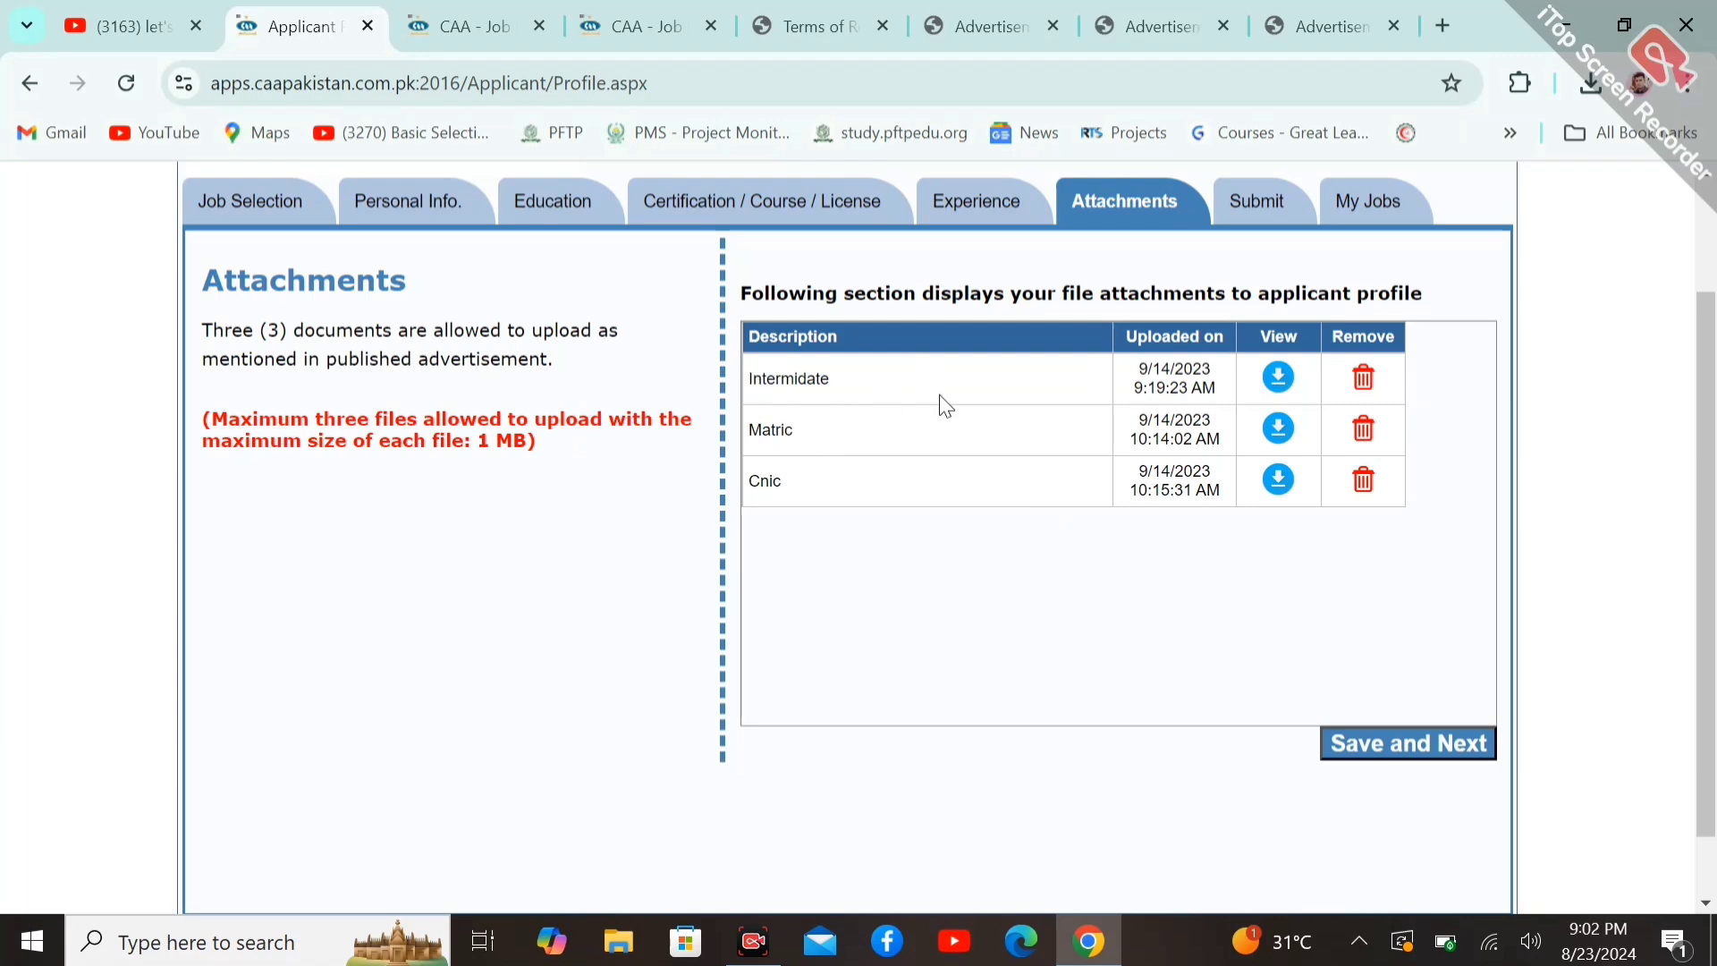
{"action": "left_click_drag", "start_coordinate": [213, 331], "coordinate": [636, 368]}
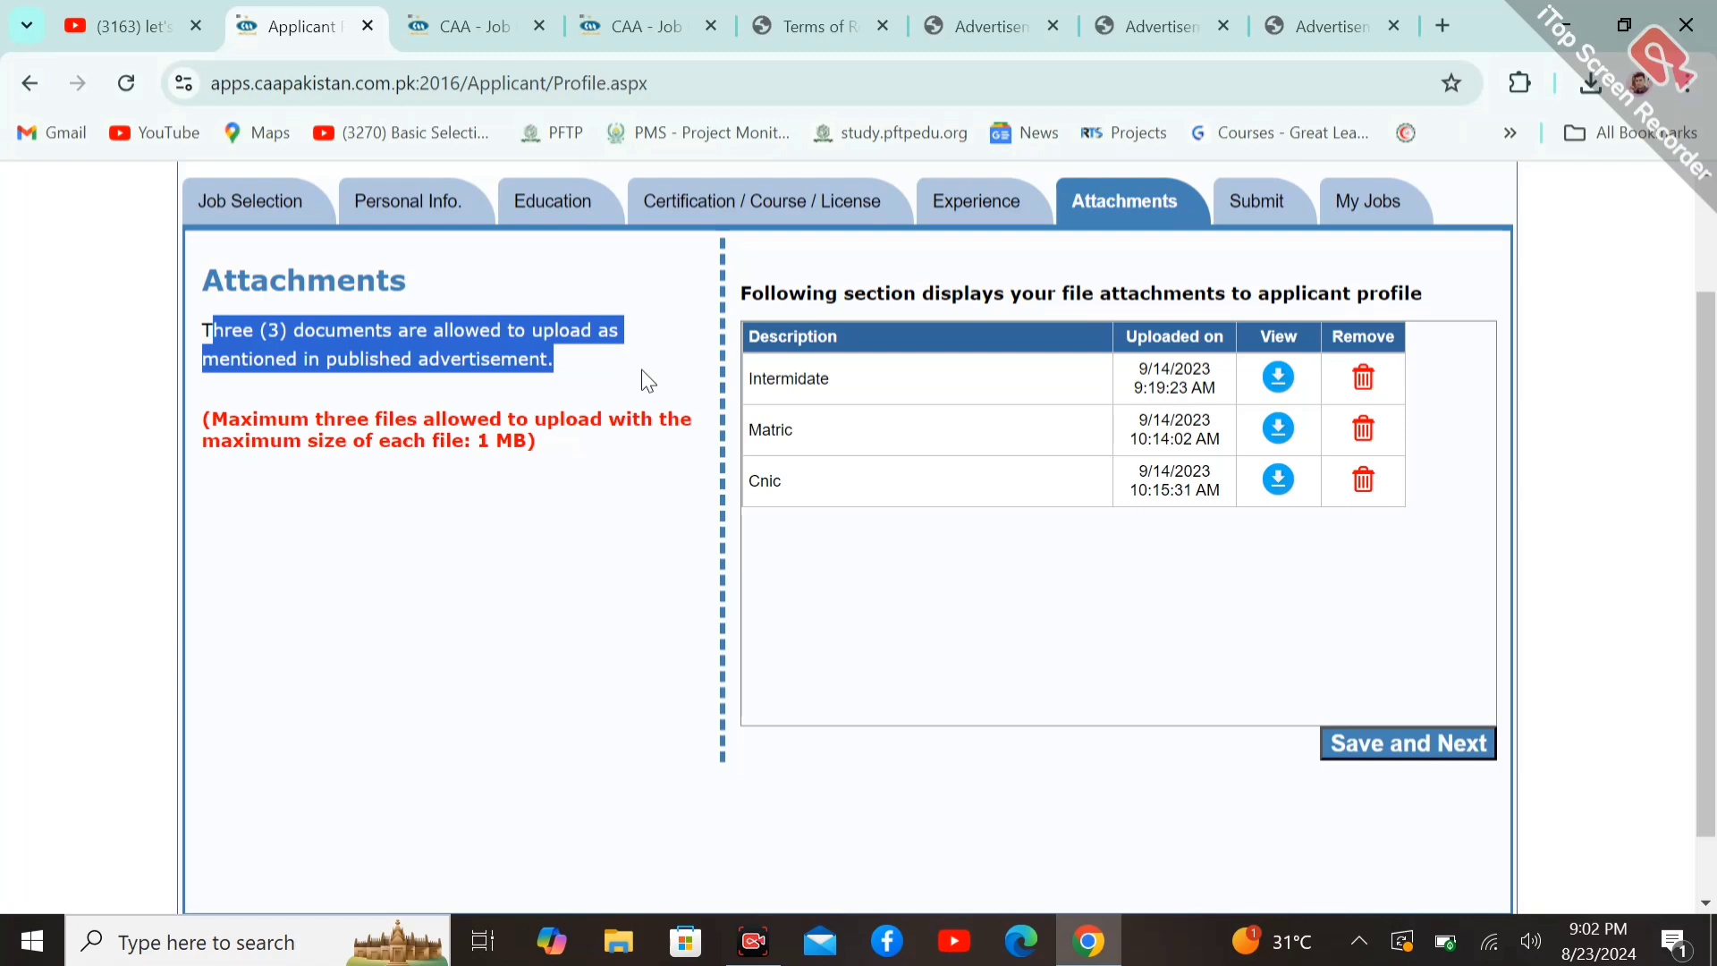
{"action": "left_click", "coordinate": [687, 367]}
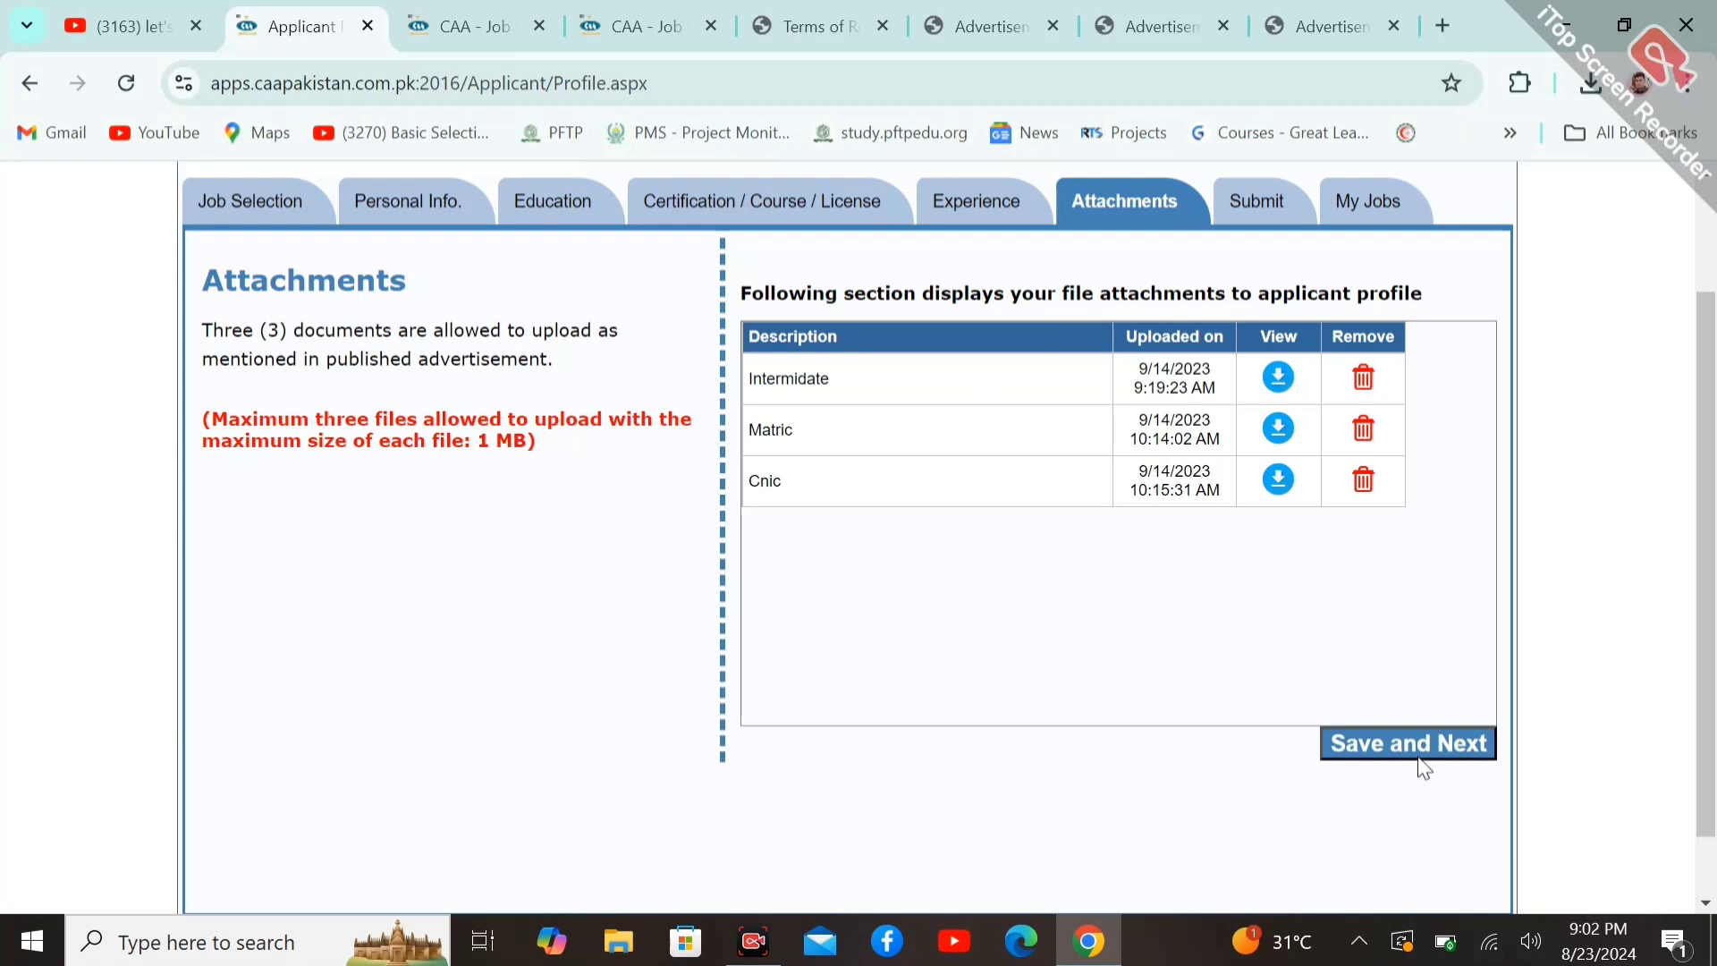
- Review the job request submission page and the personal information, and view the list of submitted jobs
{"action": "left_click", "coordinate": [1244, 223]}
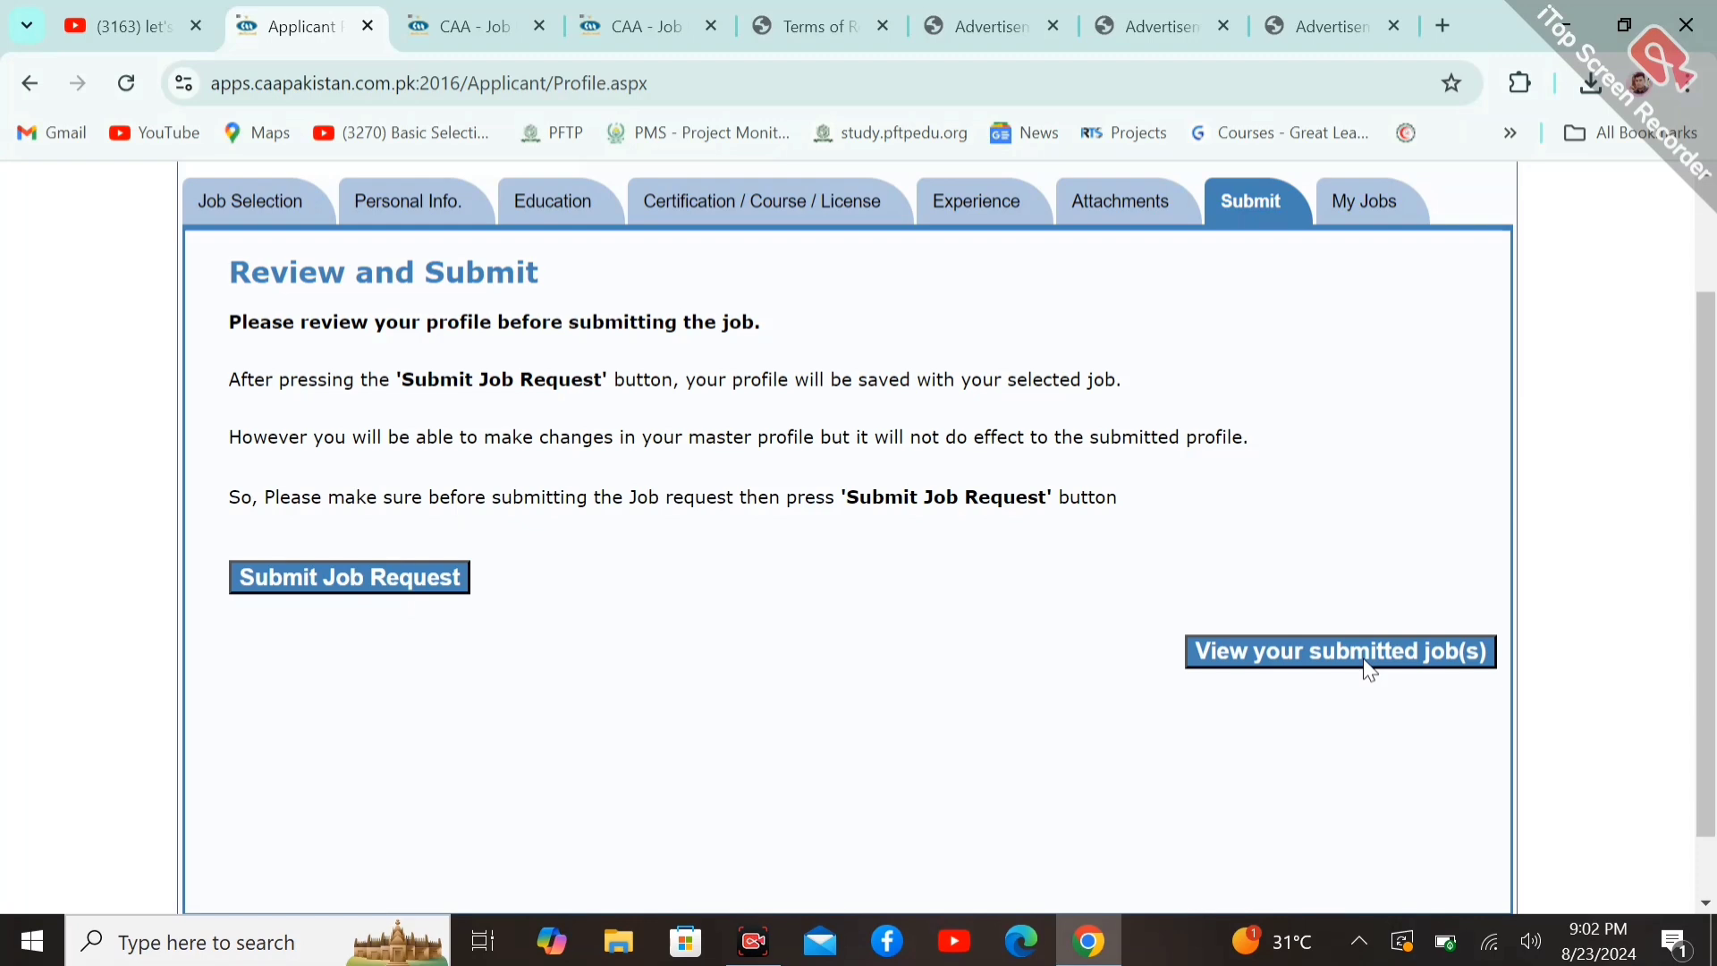
{"action": "left_click", "coordinate": [1278, 669]}
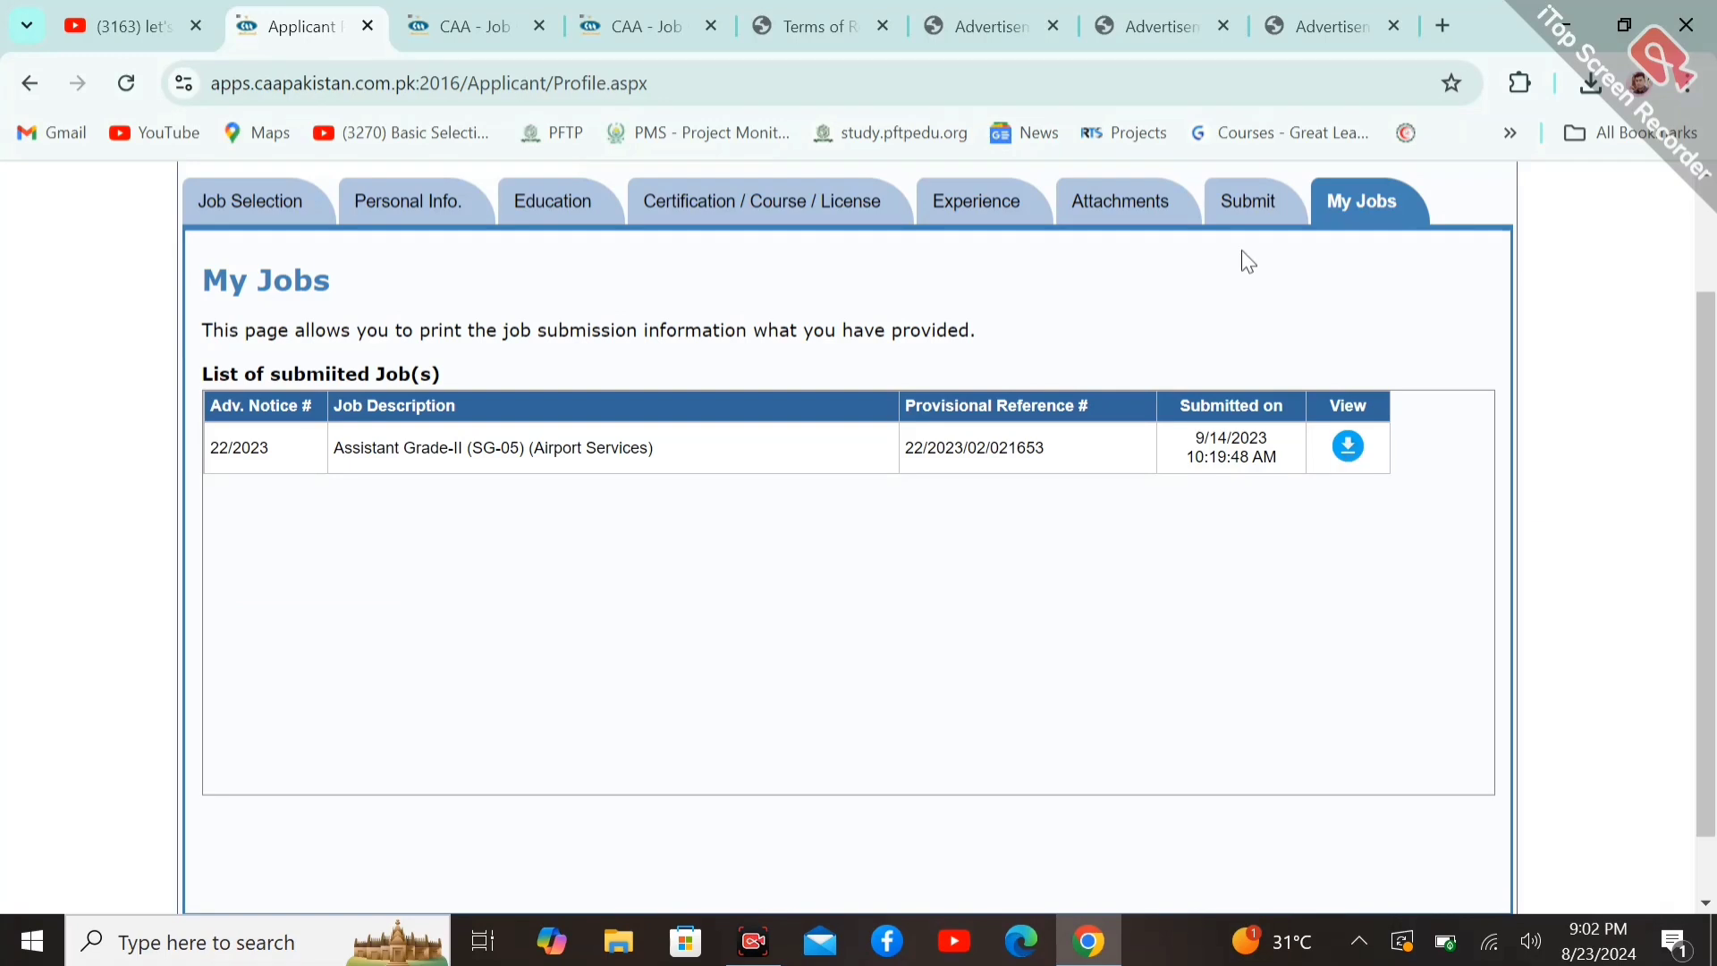
{"action": "left_click", "coordinate": [1252, 207]}
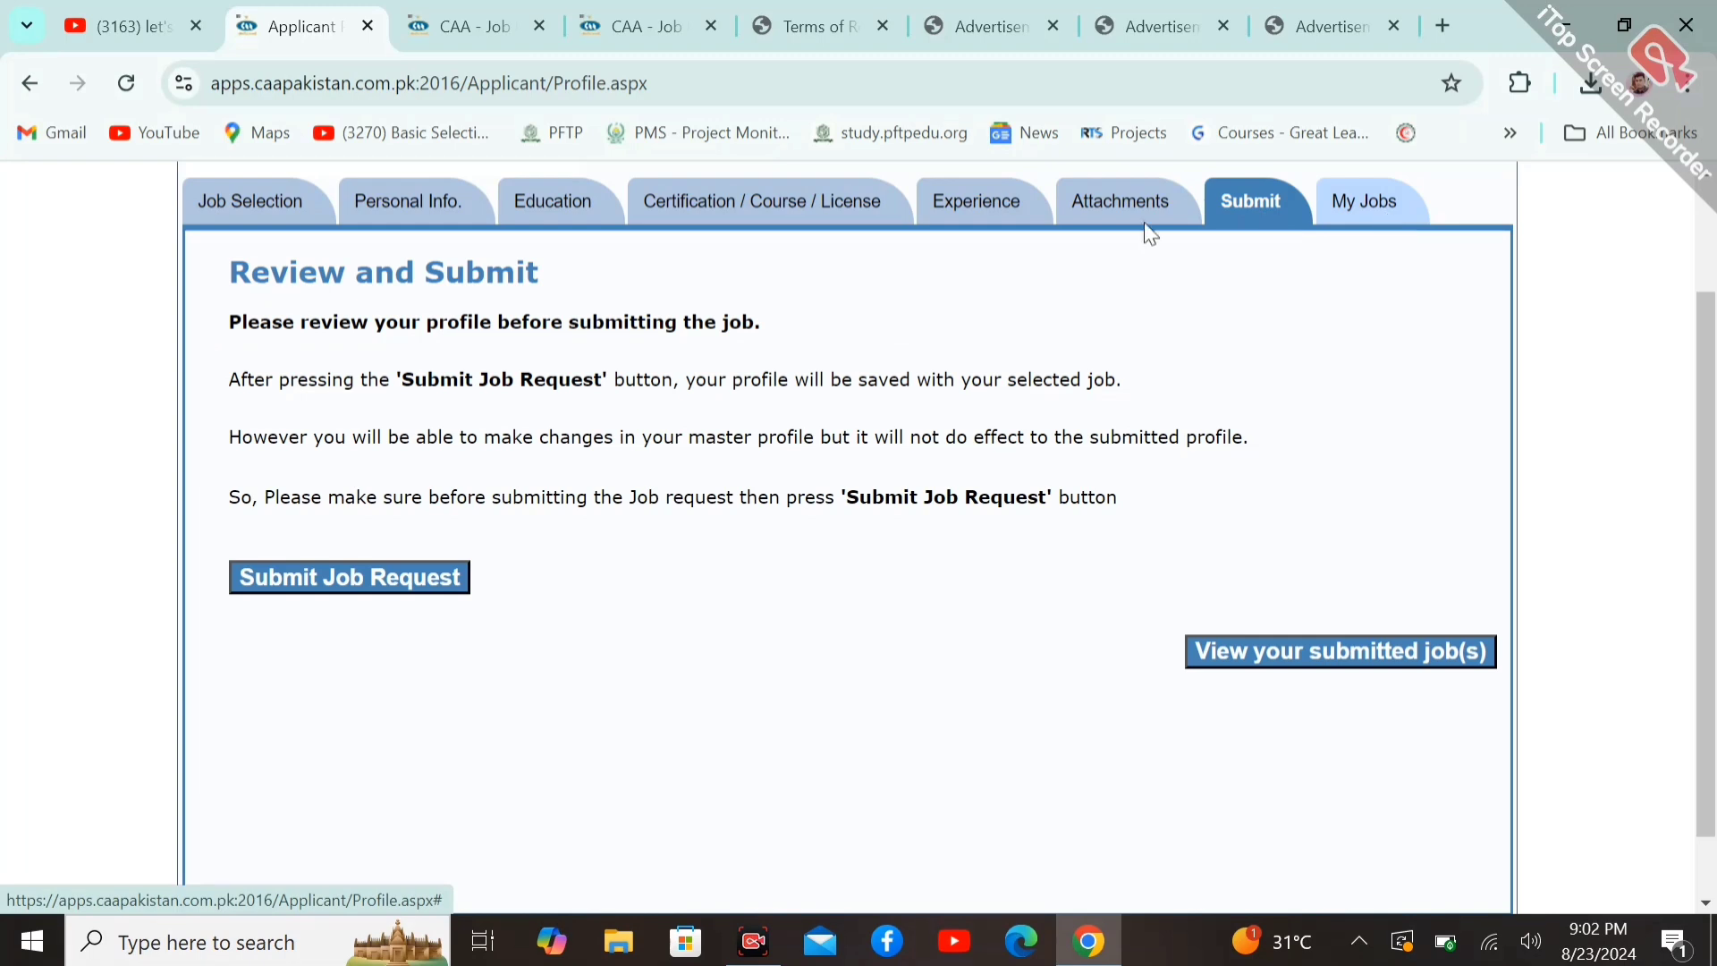
{"action": "left_click", "coordinate": [411, 207]}
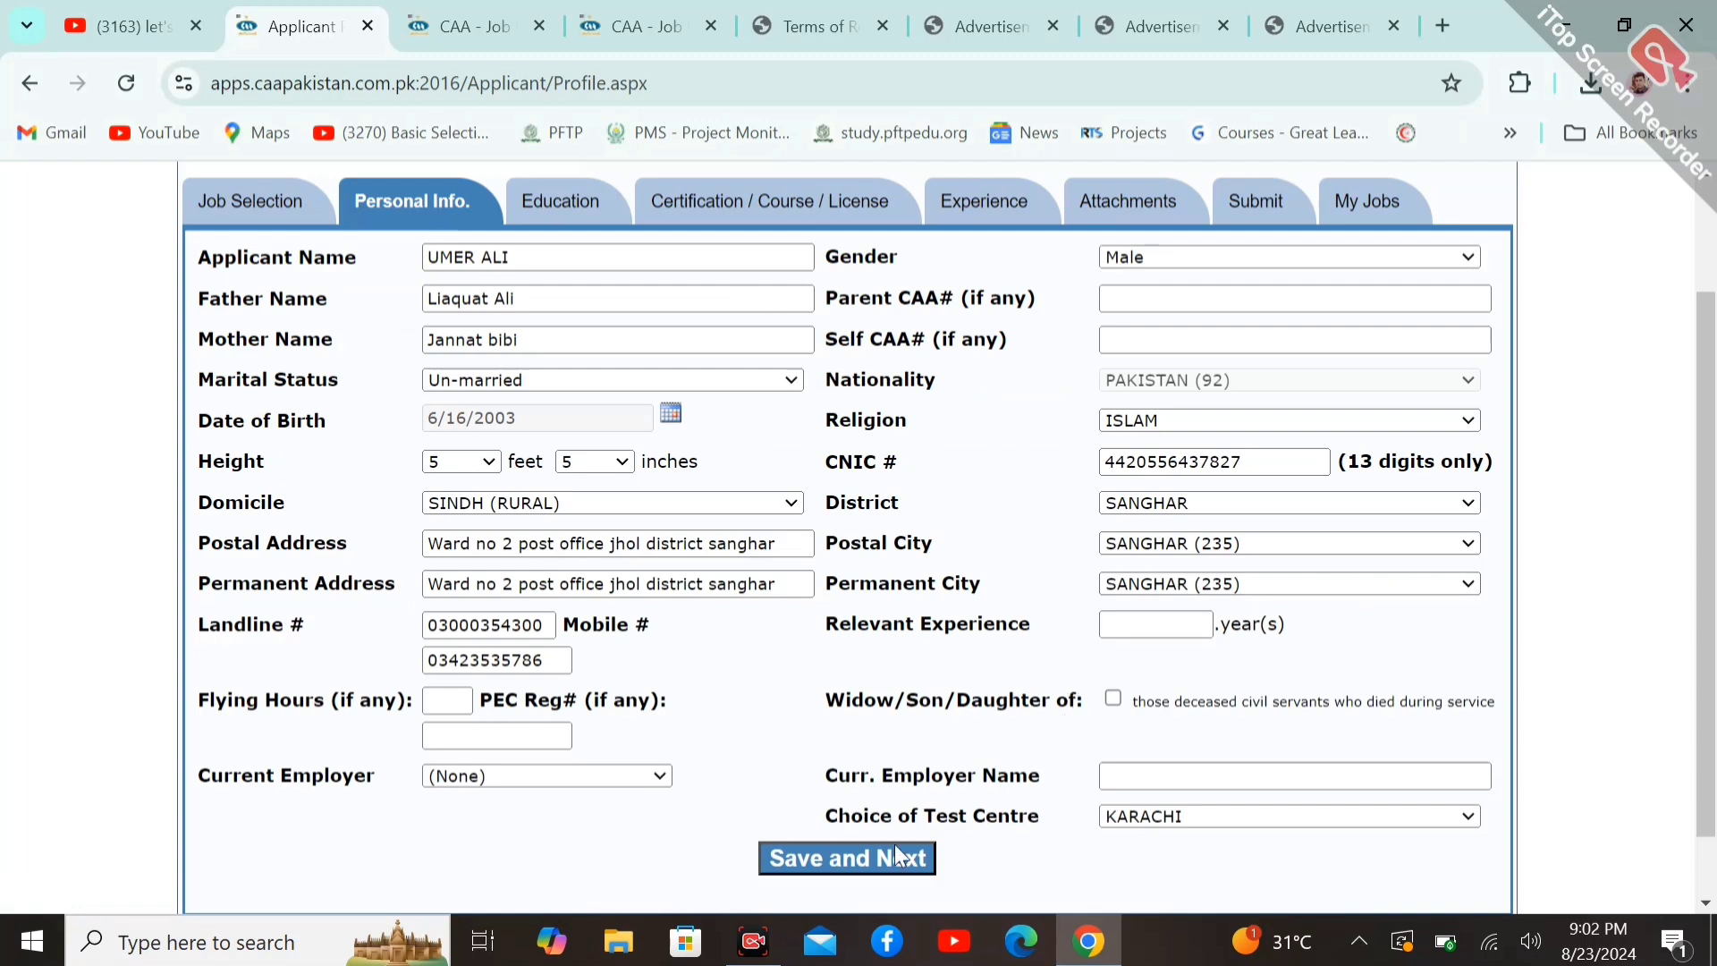
{"action": "left_click", "coordinate": [1376, 217]}
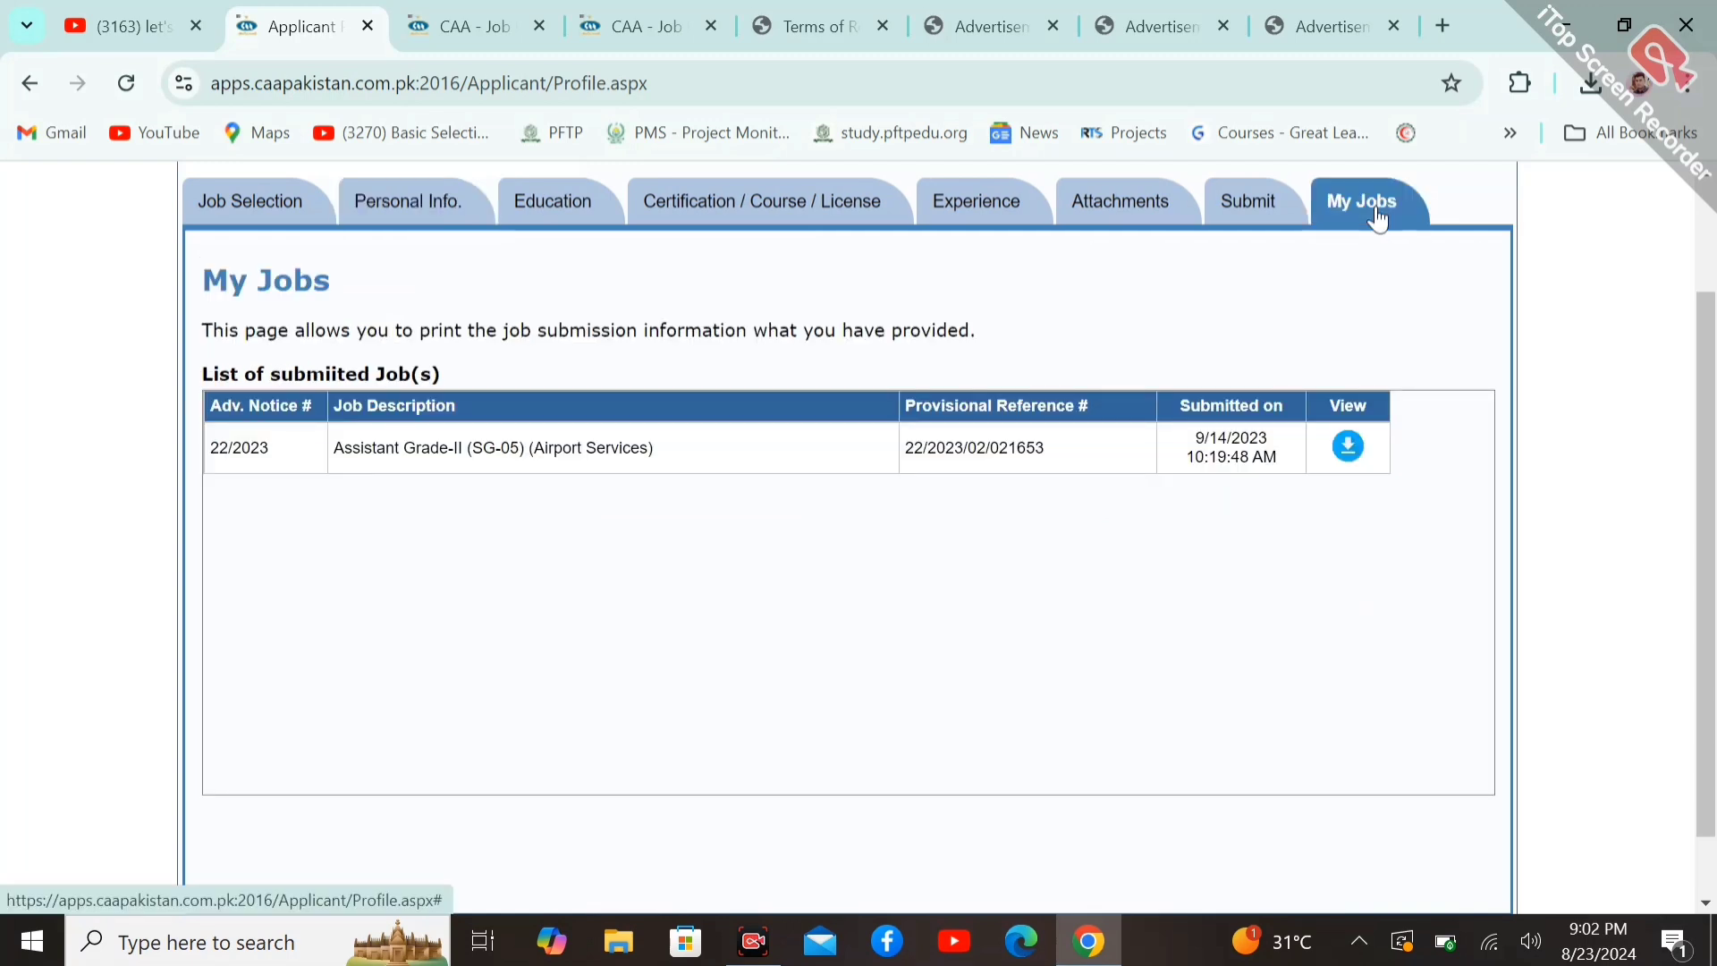
- Read the instructions for submitting the job request and review the vacancy notice and job title chosen in the job selection section
{"action": "left_click", "coordinate": [1234, 220]}
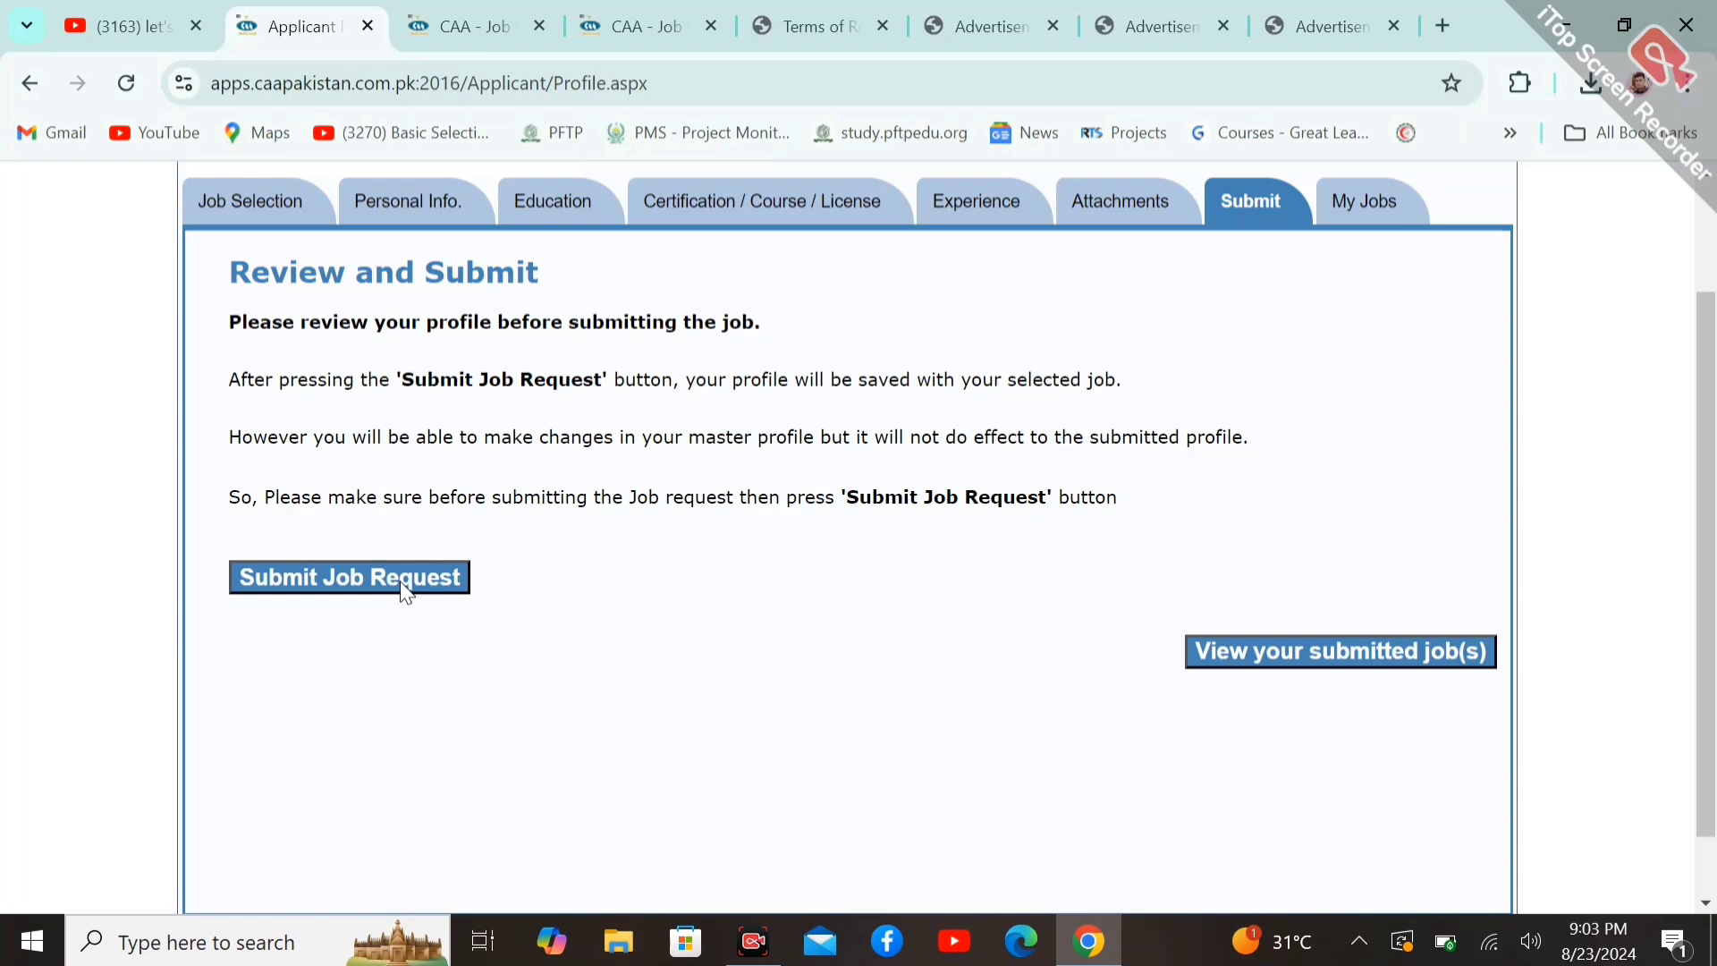
{"action": "left_click", "coordinate": [261, 215]}
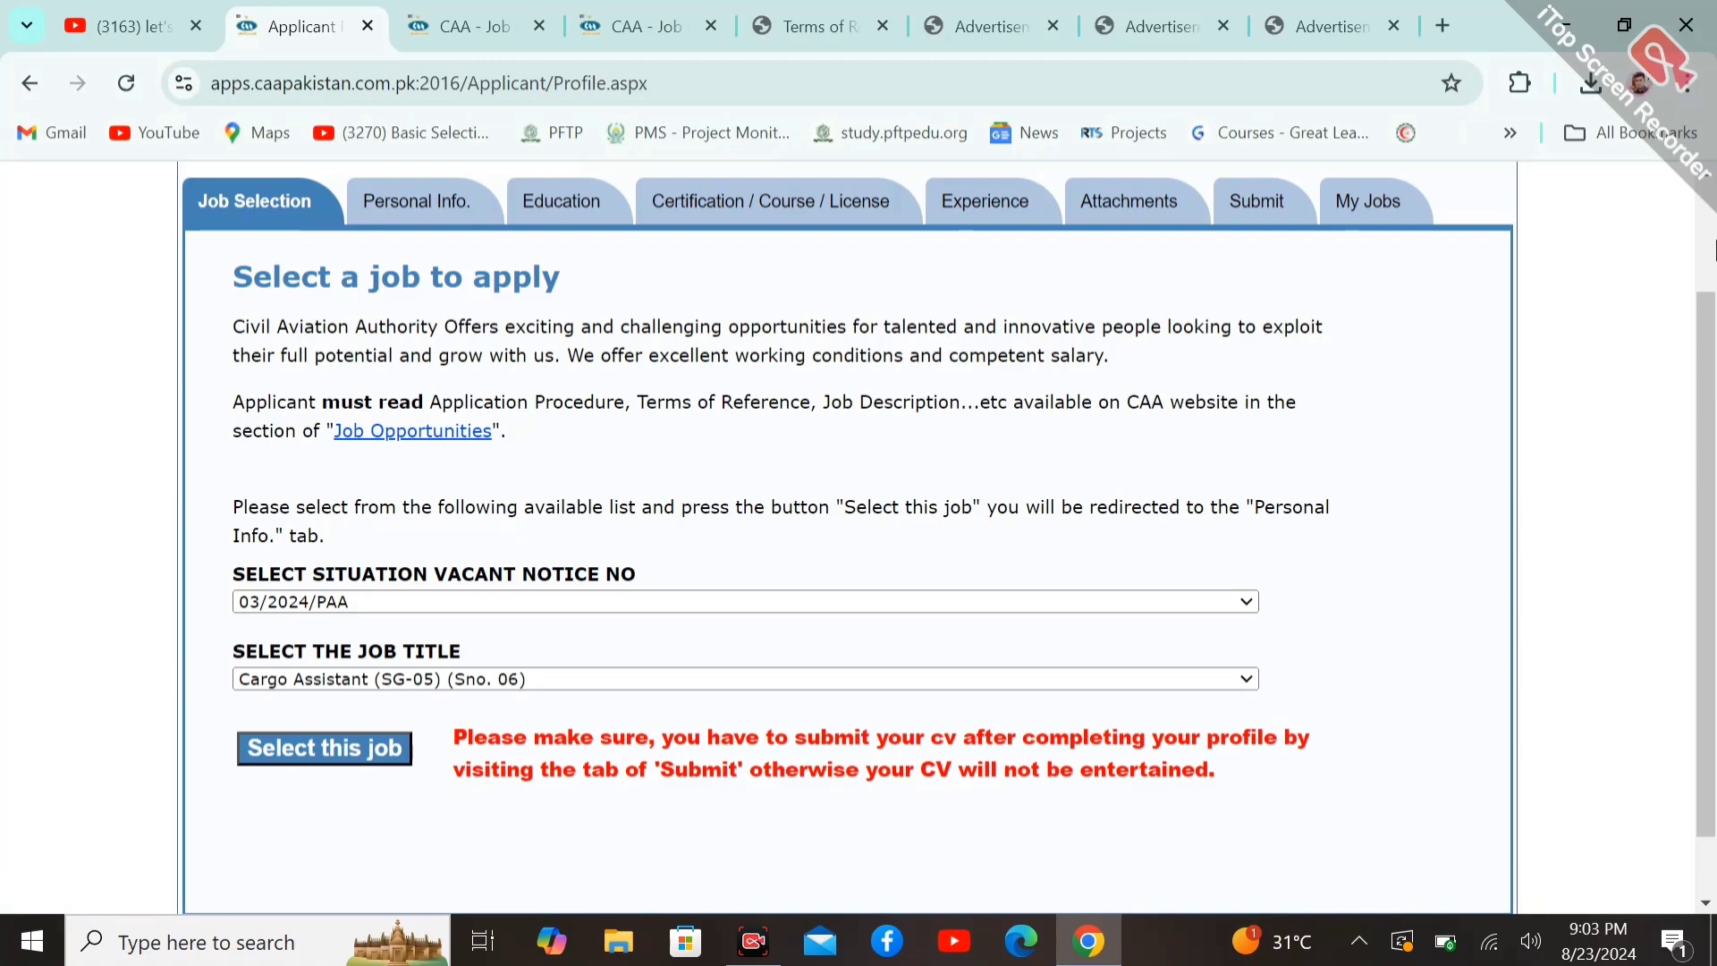
{"action": "scroll", "coordinate": [1714, 277], "scroll_direction": "up", "scroll_amount": 2}
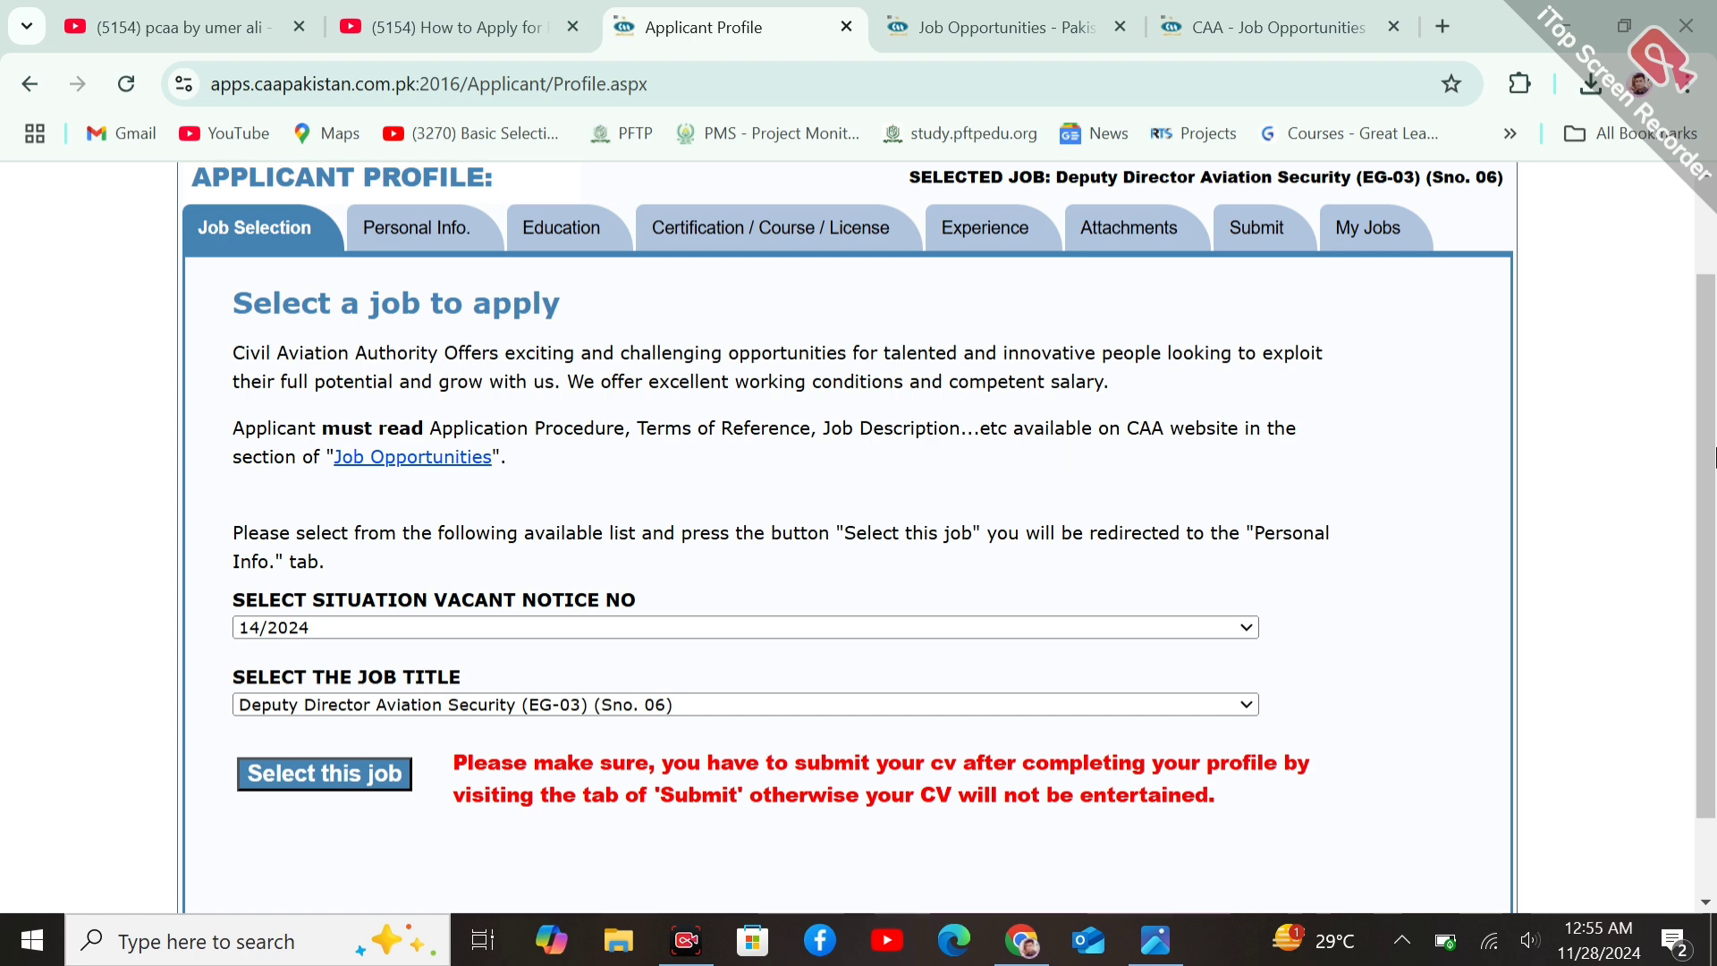
{"action": "scroll", "coordinate": [1712, 353], "scroll_direction": "up", "scroll_amount": 2}
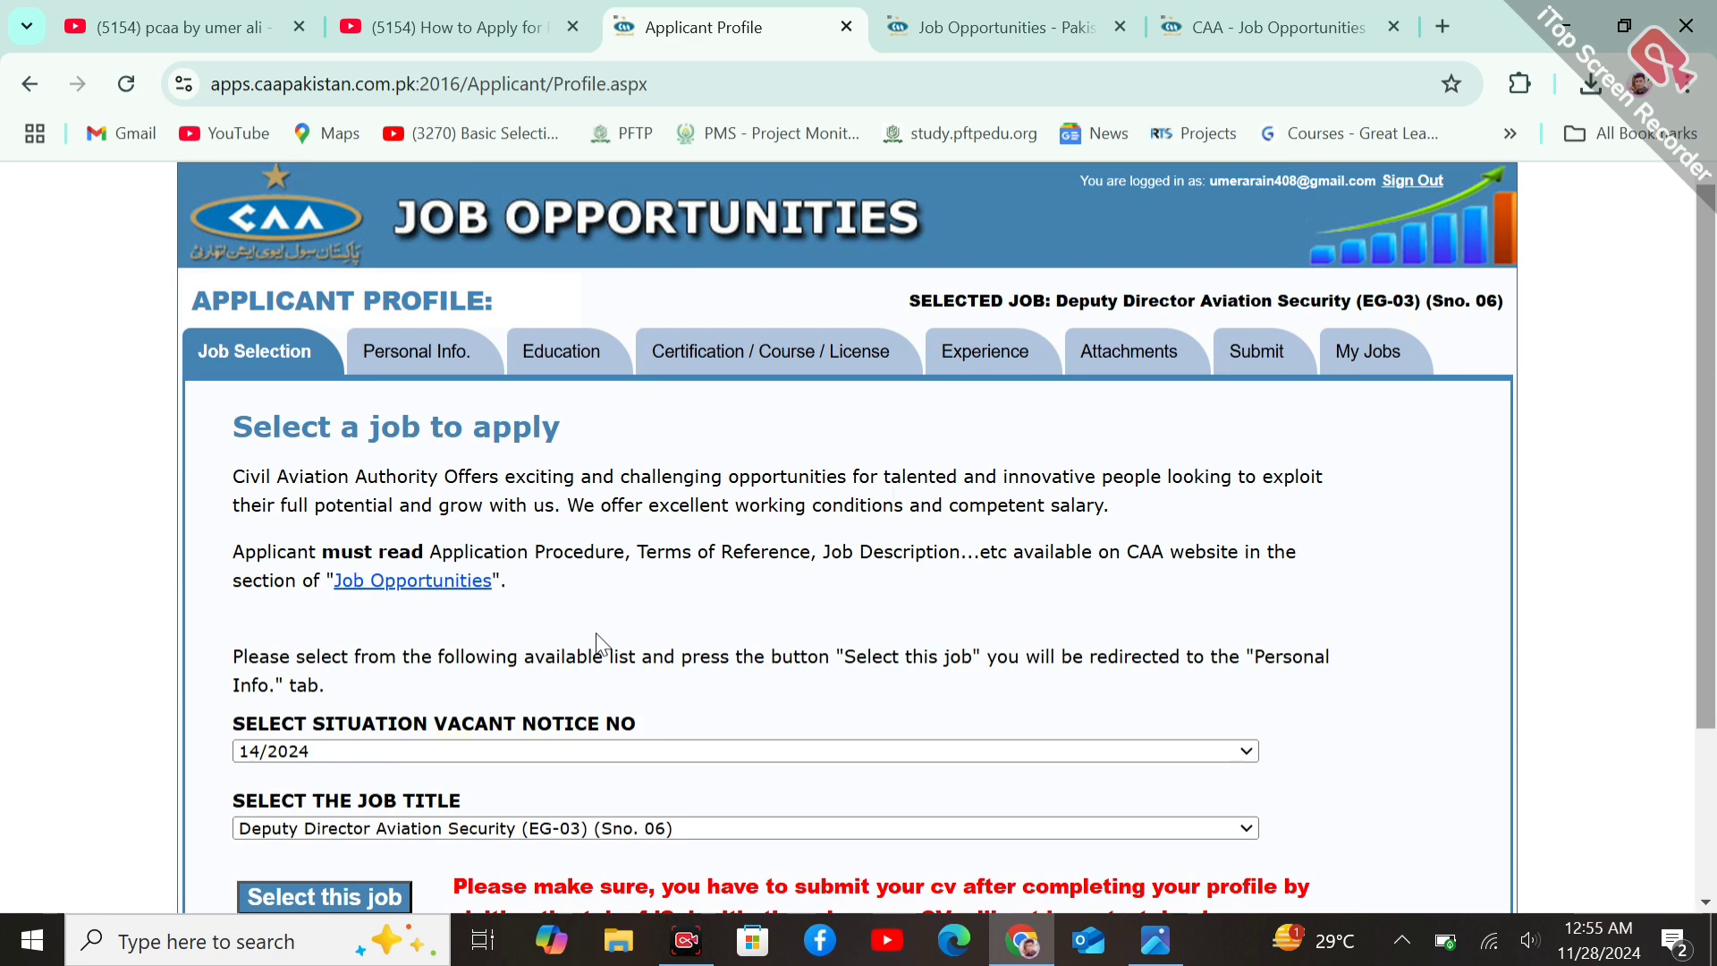
- Switch to YouTube, pause the step-by-step guide on creating a CAA account, and return to the applicant profile
{"action": "left_click", "coordinate": [518, 26]}
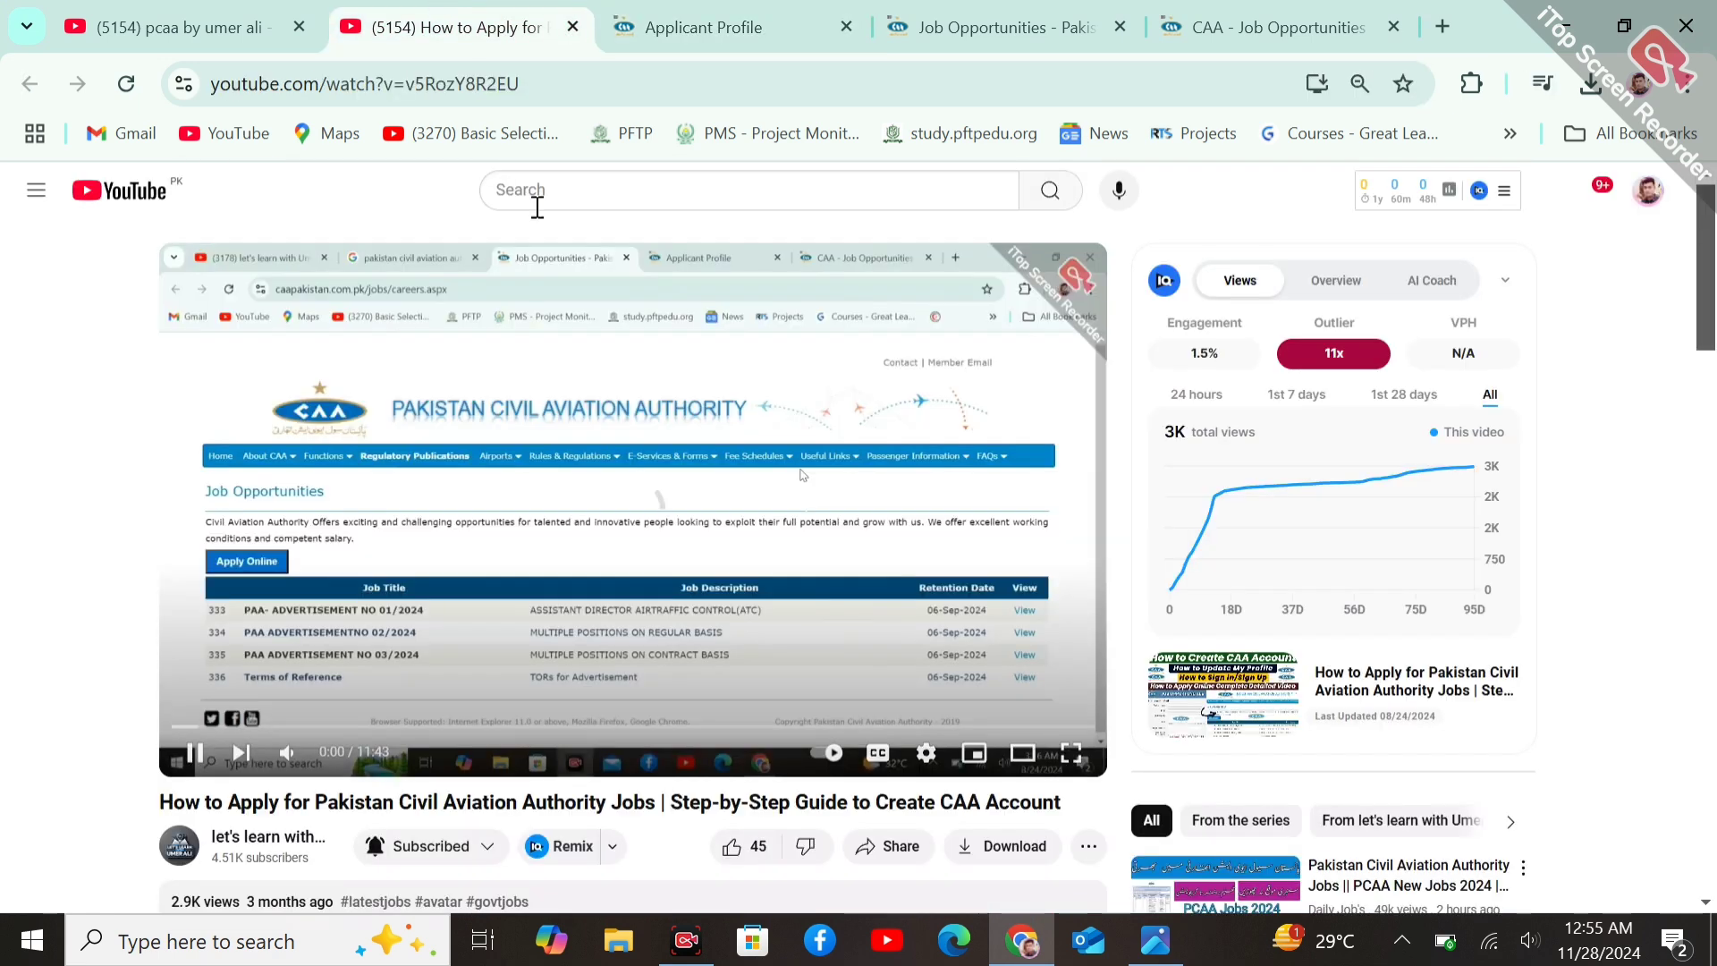
{"action": "left_click", "coordinate": [604, 489]}
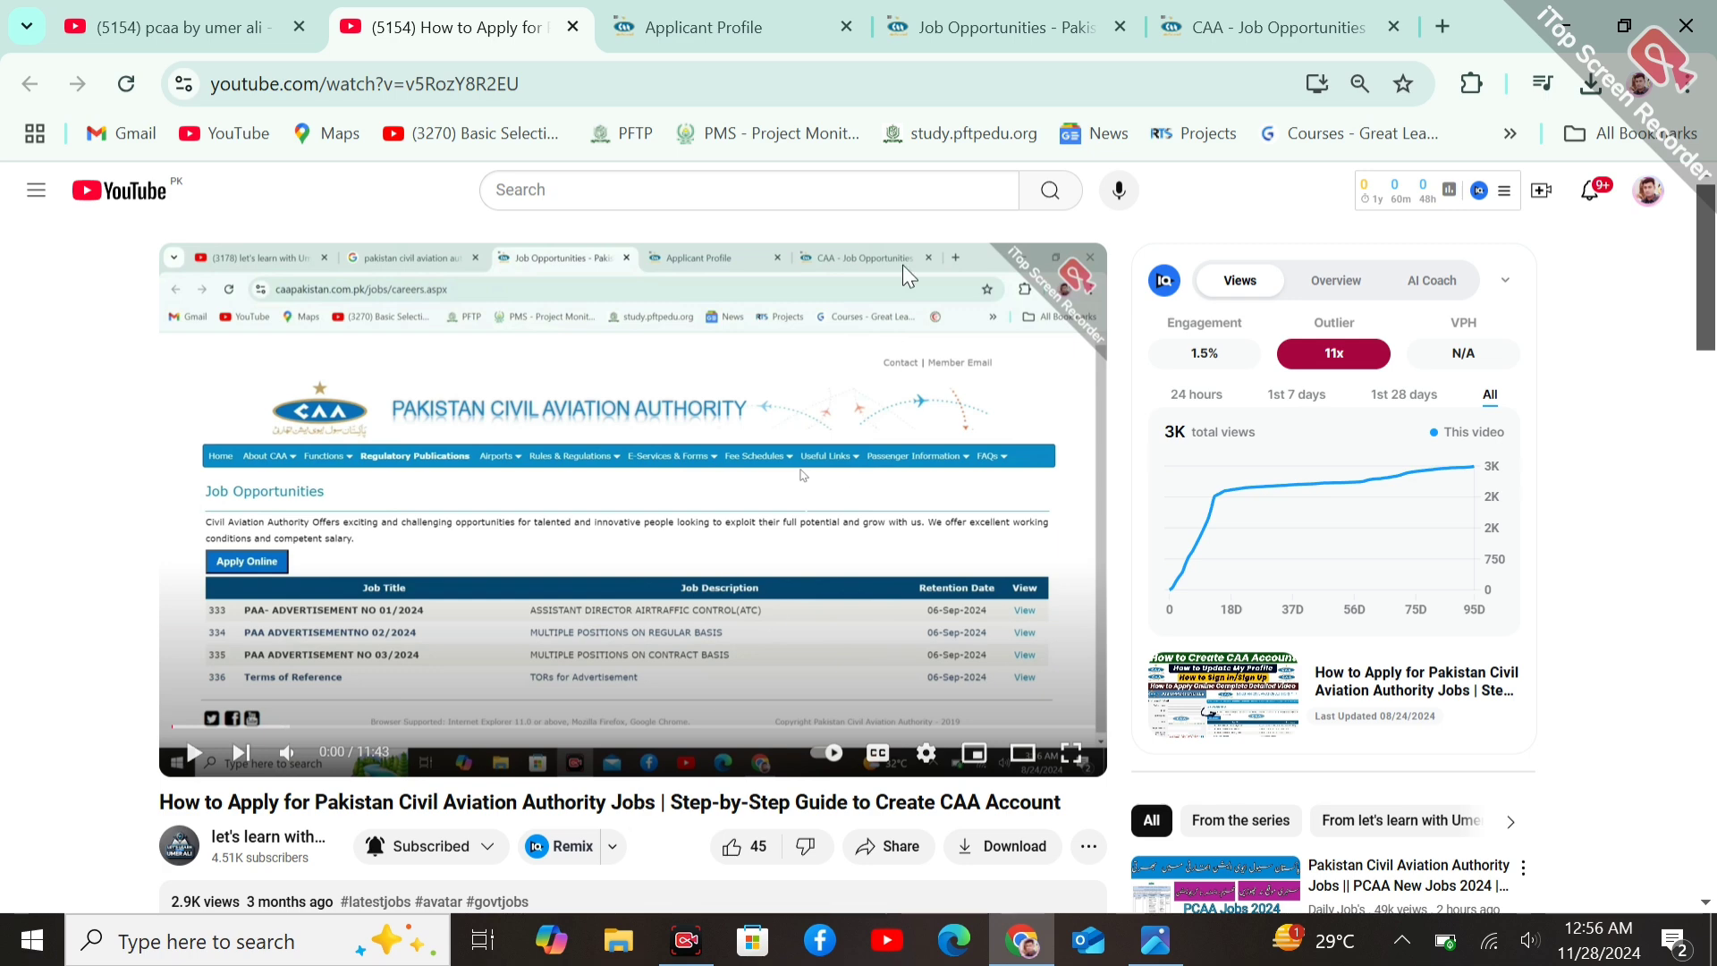
{"action": "left_click", "coordinate": [706, 27]}
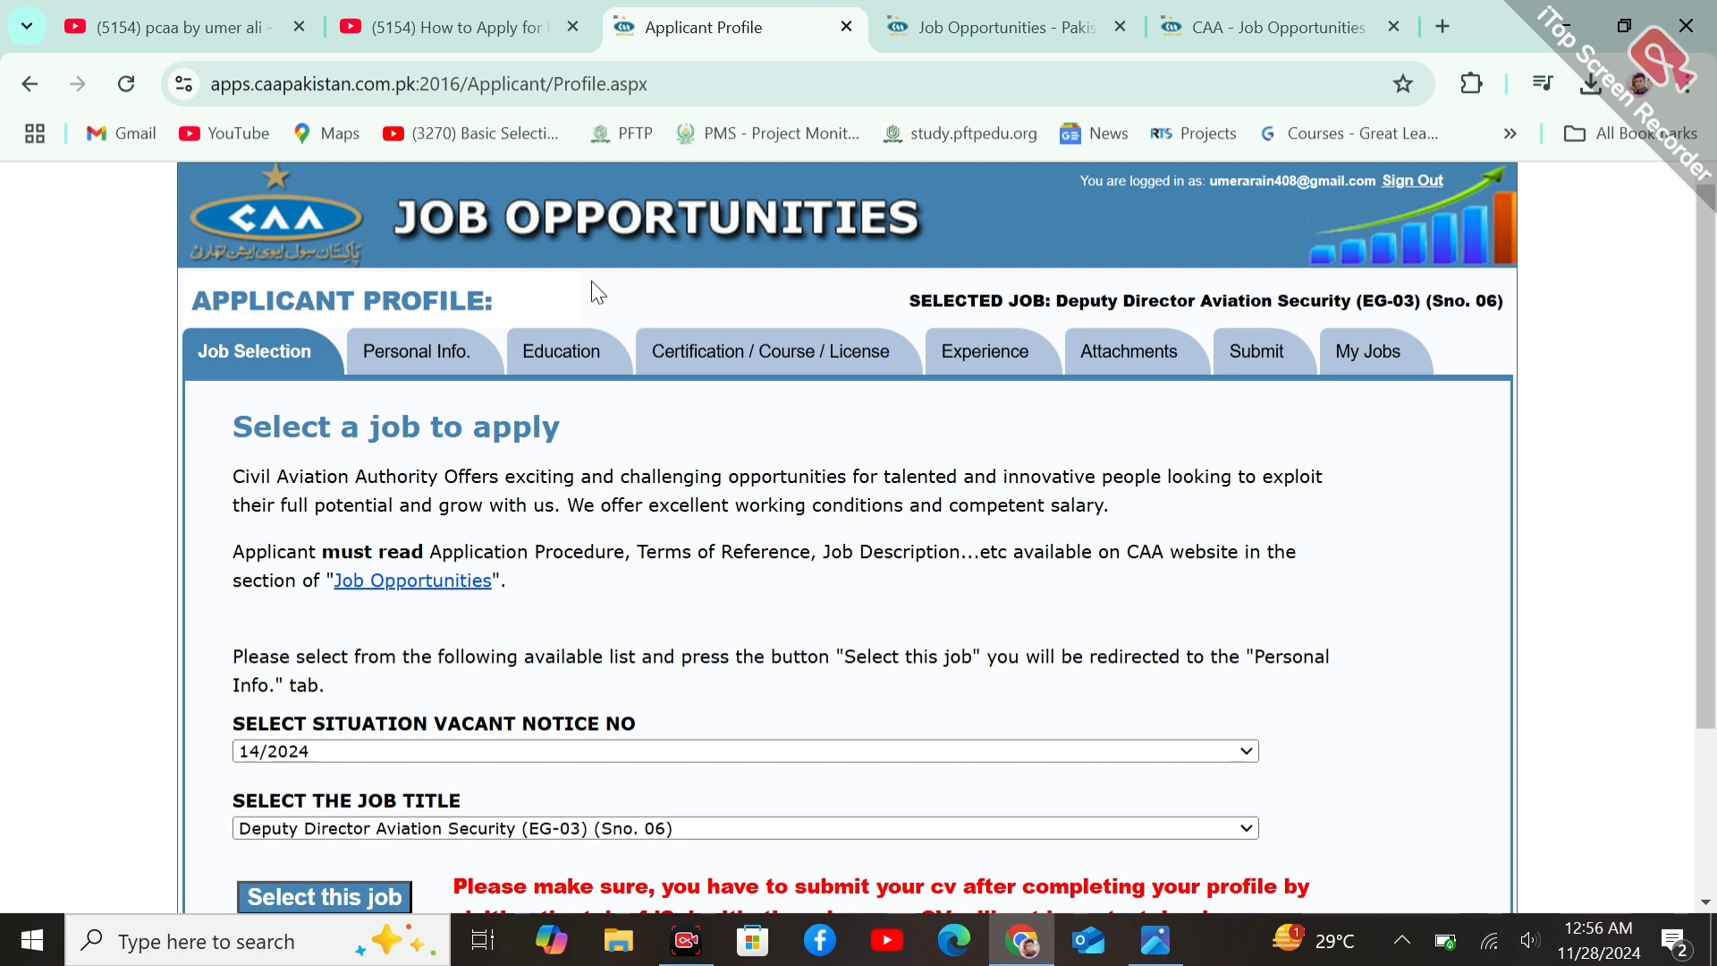
{"action": "left_click", "coordinate": [424, 14]}
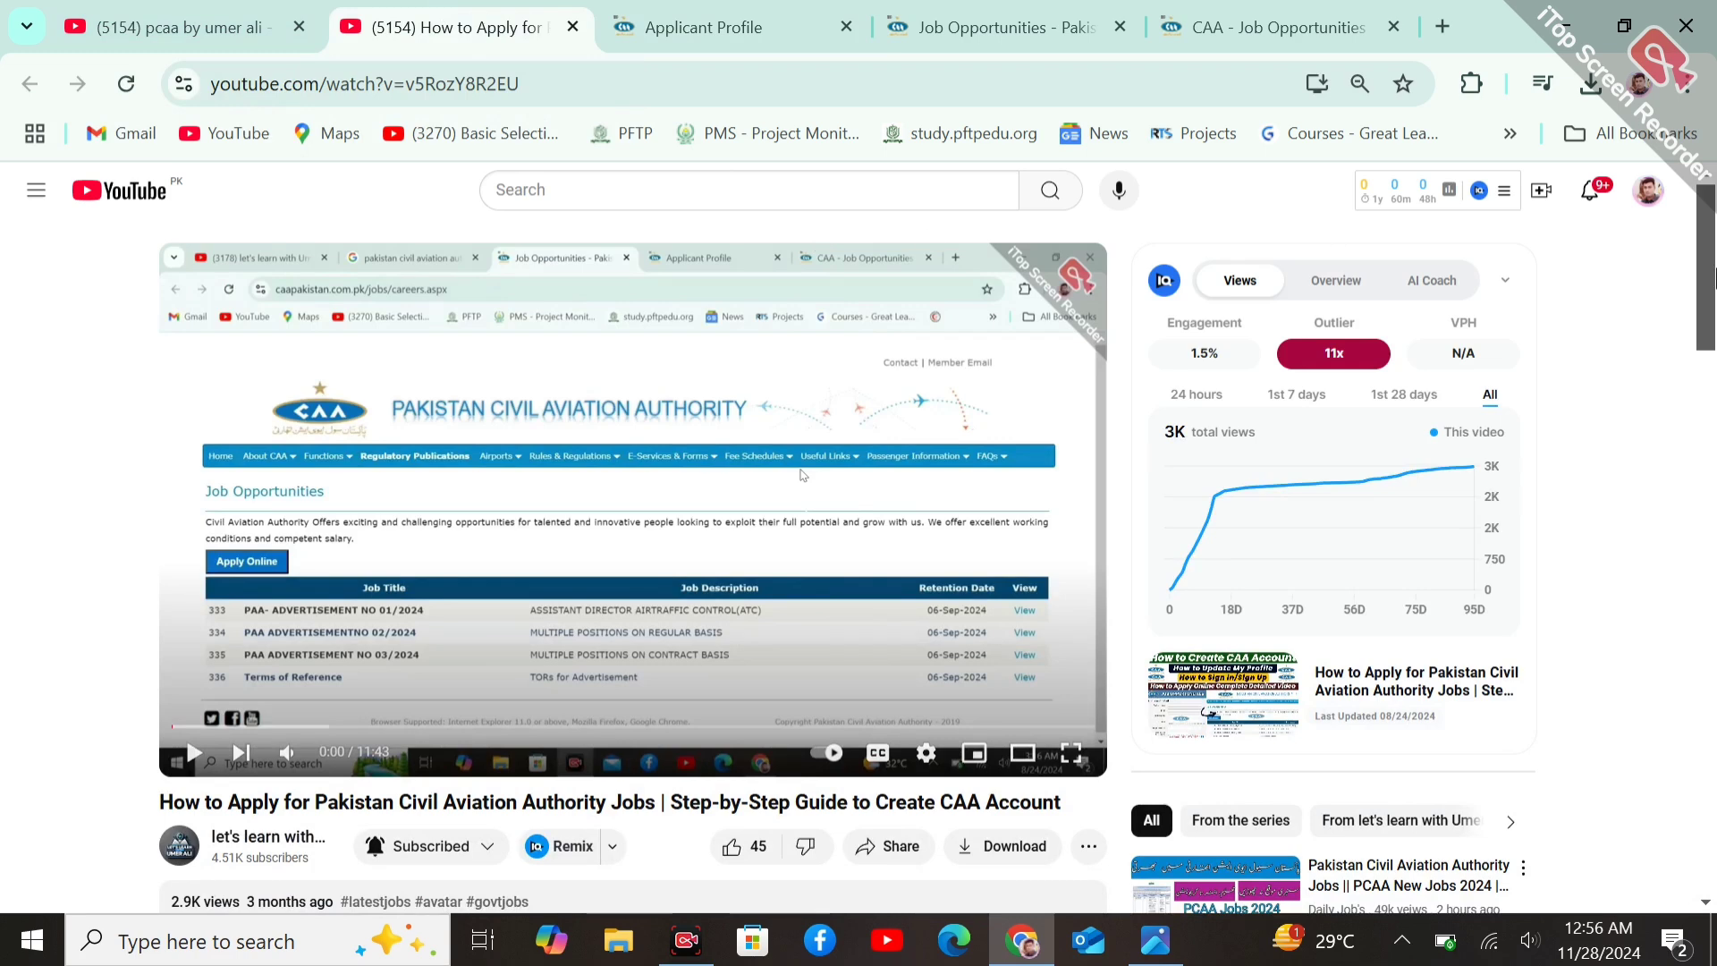
{"action": "left_click", "coordinate": [706, 27]}
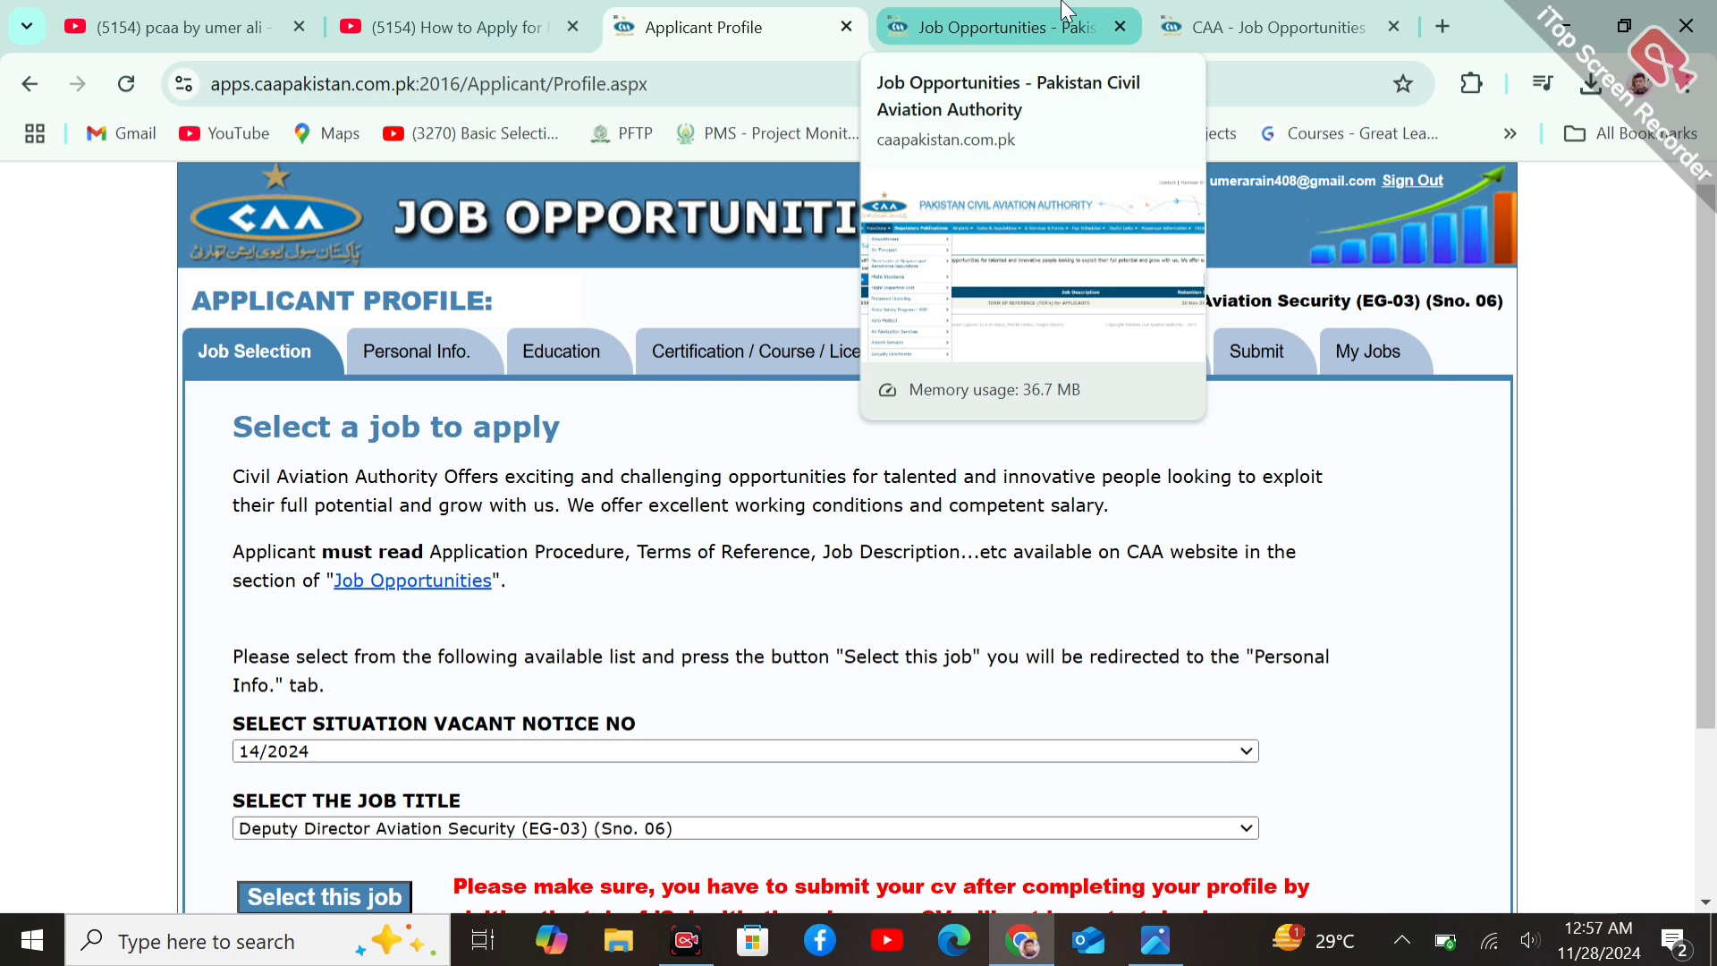
- Open the channel page of the YouTube guide on applying for Pakistan Civil Aviation Authority jobs and view its home section
{"action": "left_click", "coordinate": [425, 11]}
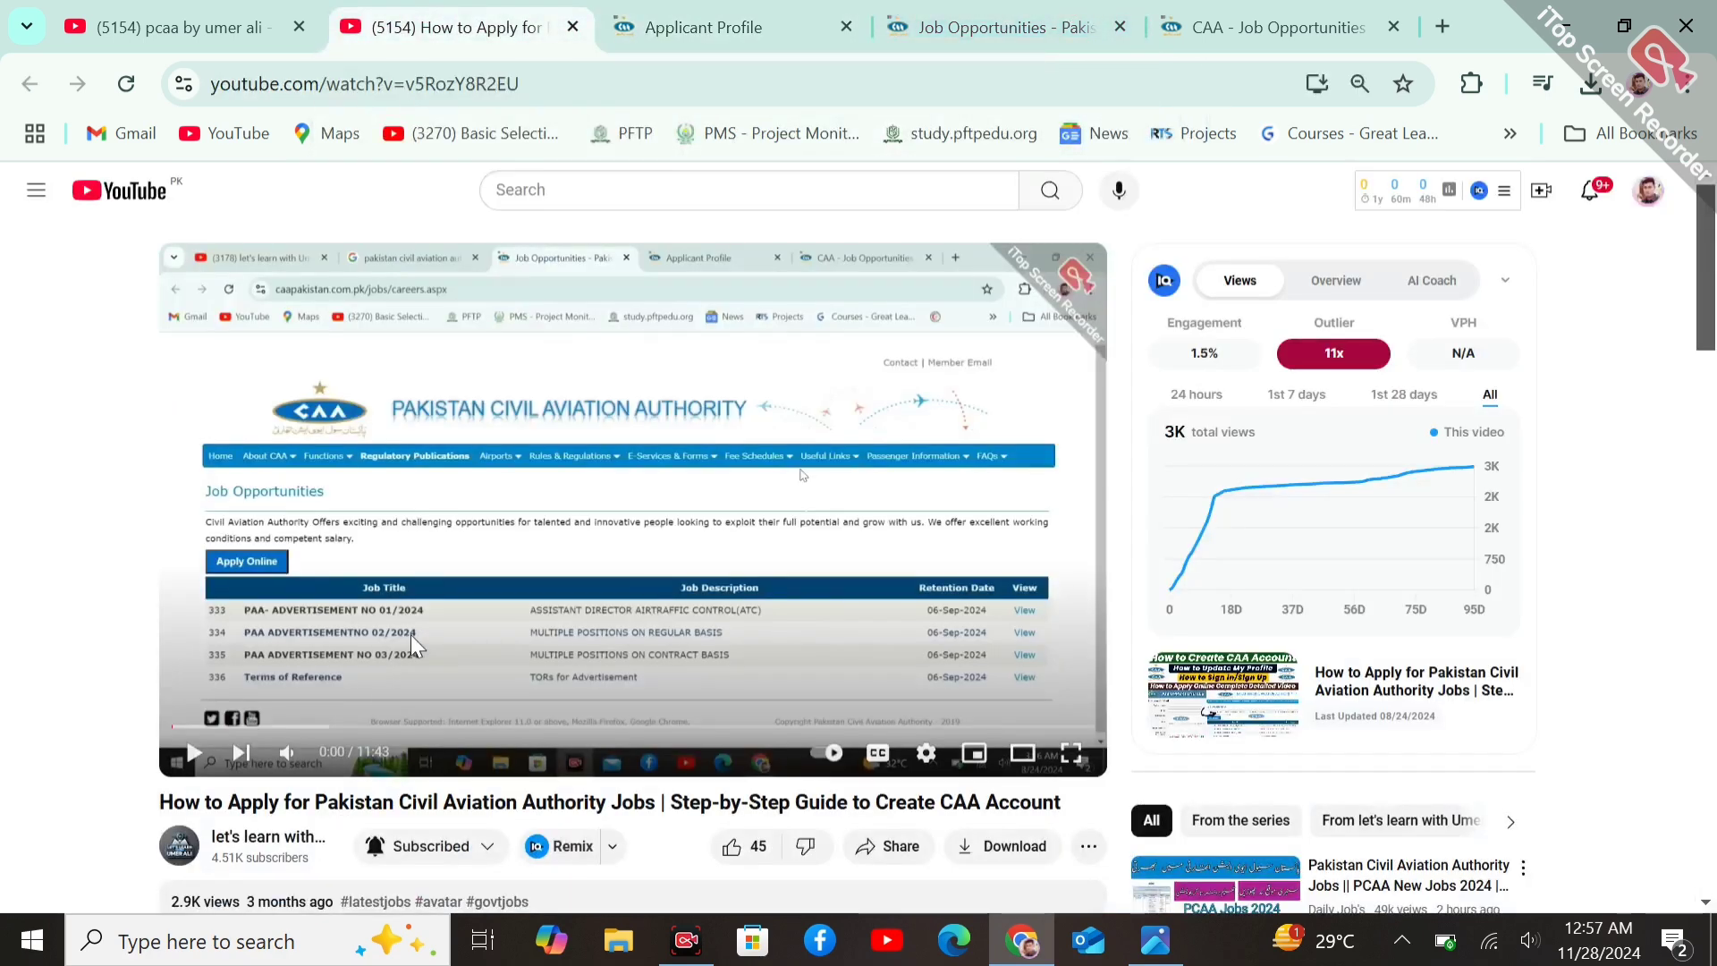
{"action": "left_click", "coordinate": [212, 850]}
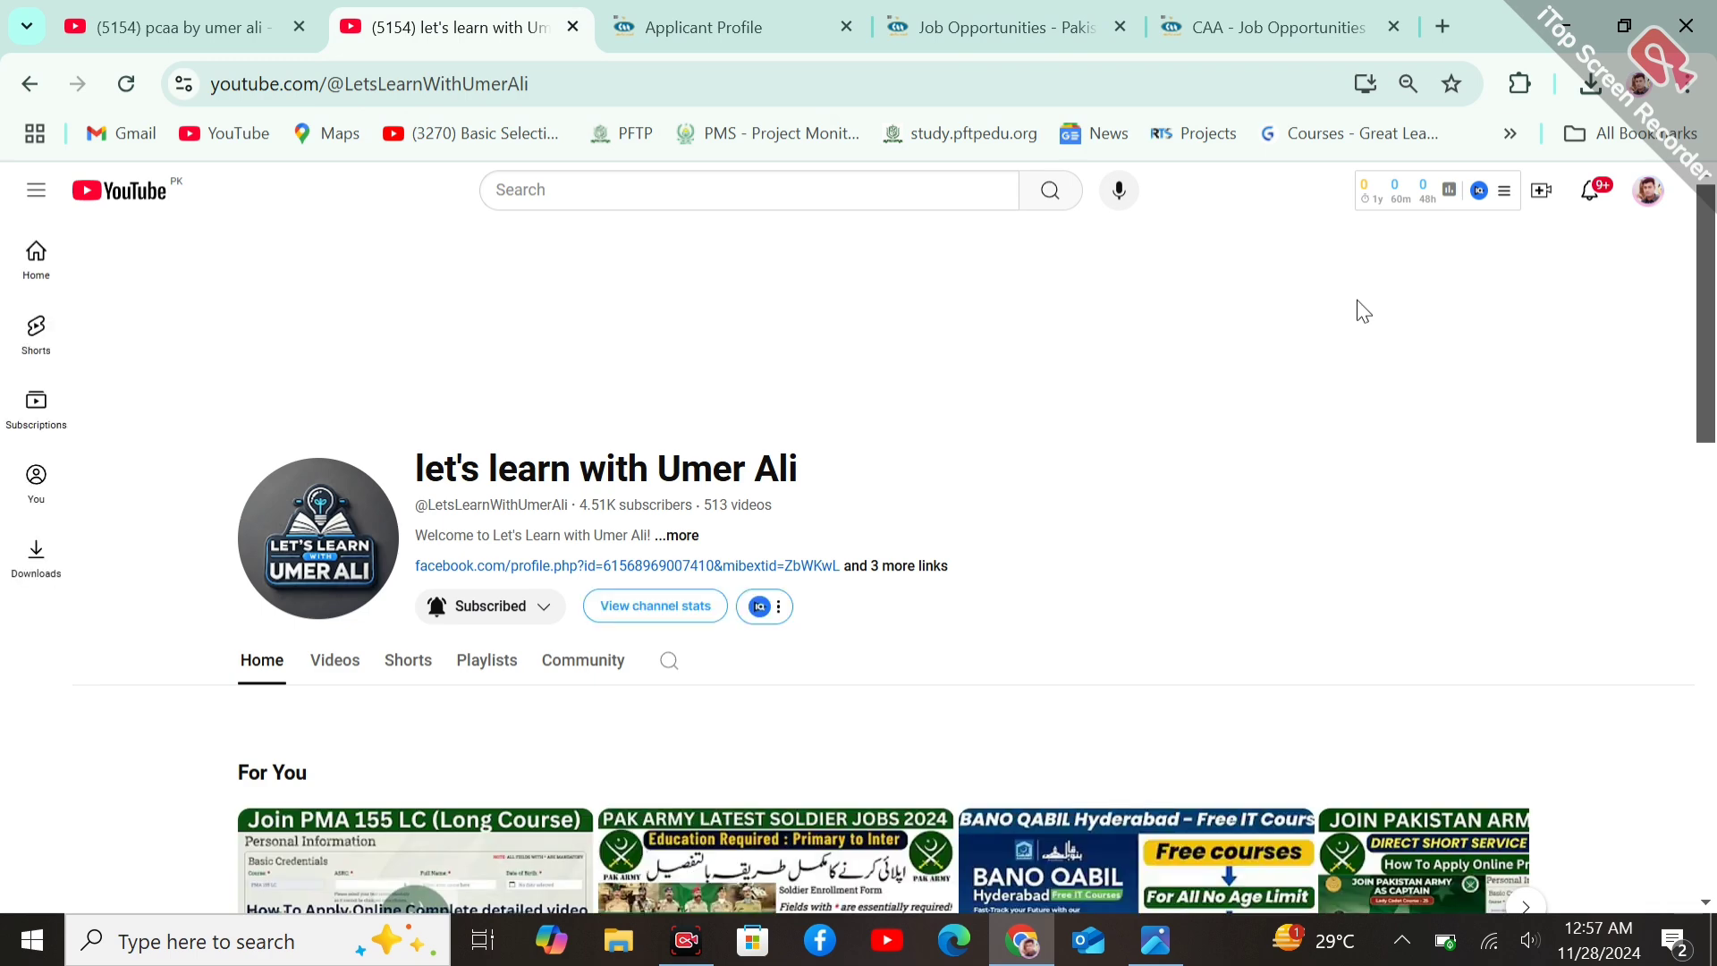
{"action": "left_click_drag", "start_coordinate": [1710, 299], "coordinate": [1714, 215]}
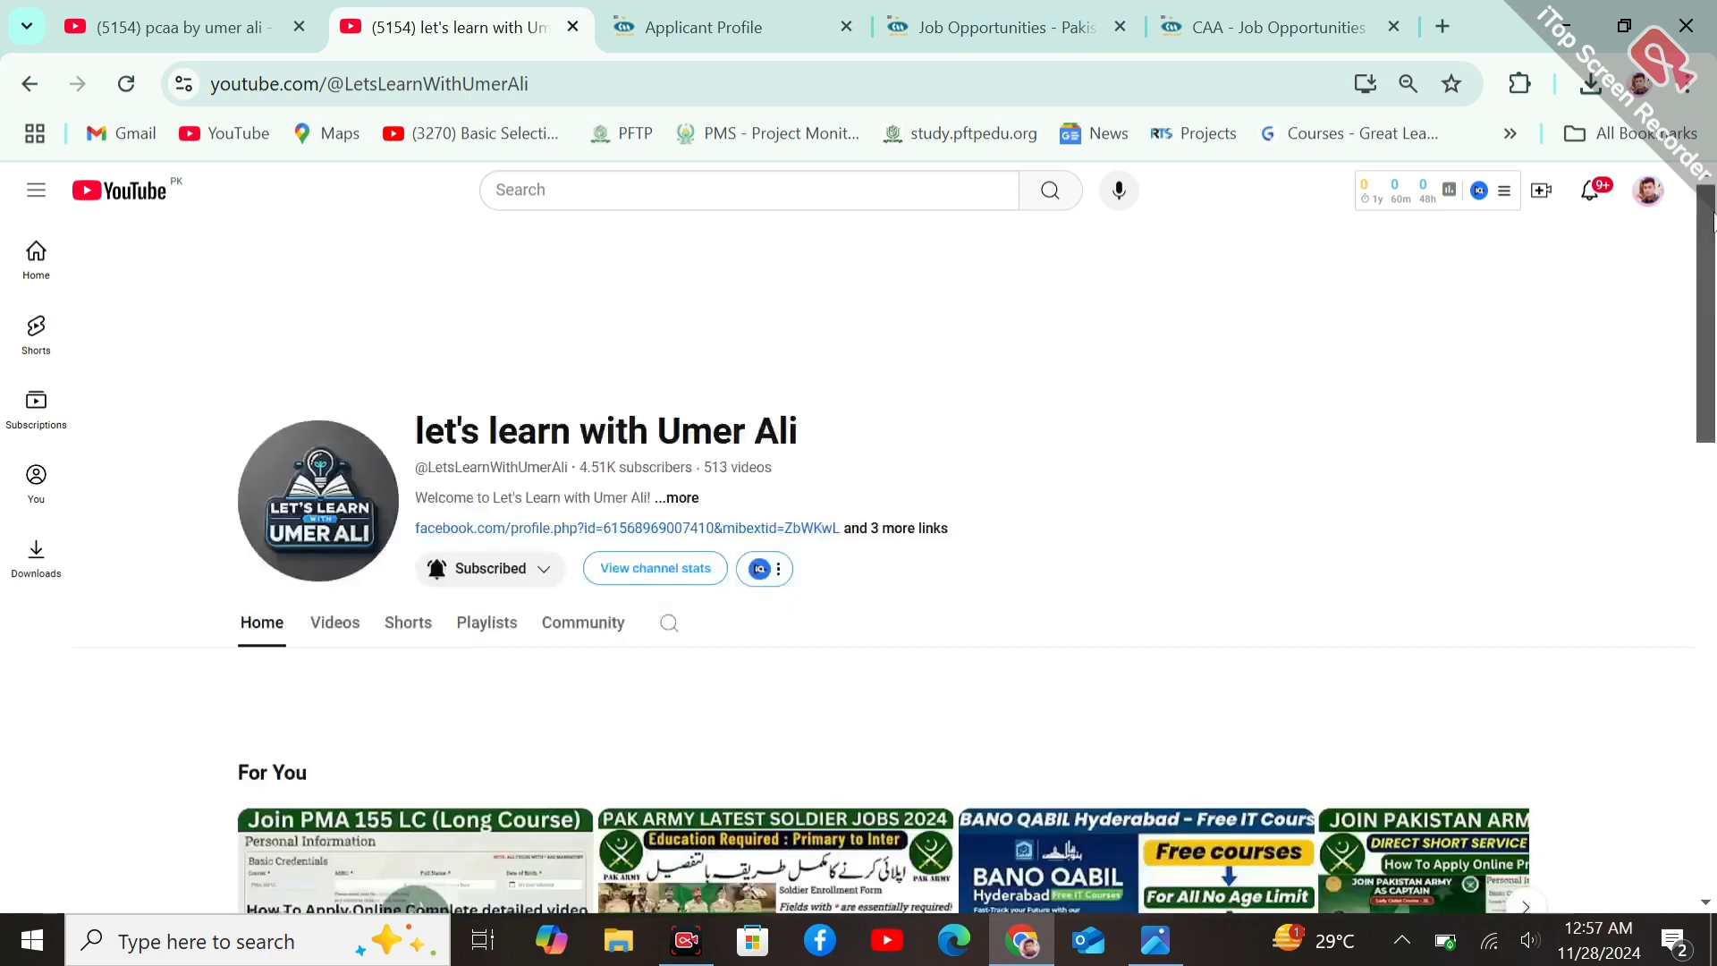